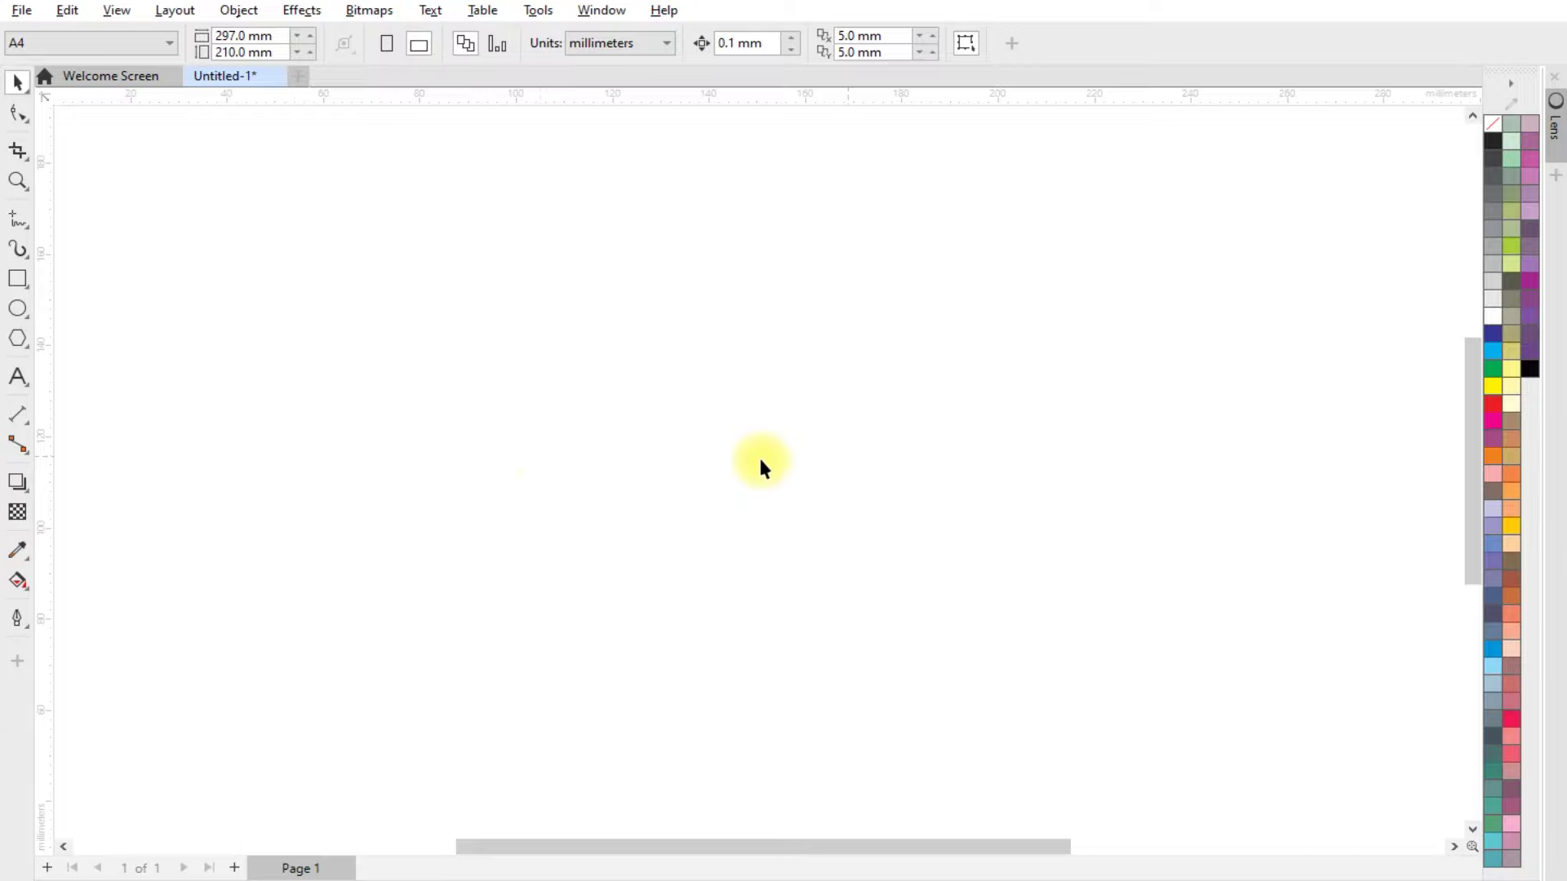
Step: Draw a B-spline S-curve sweeping from the upper left across to the right of the page
left_click(18, 217)
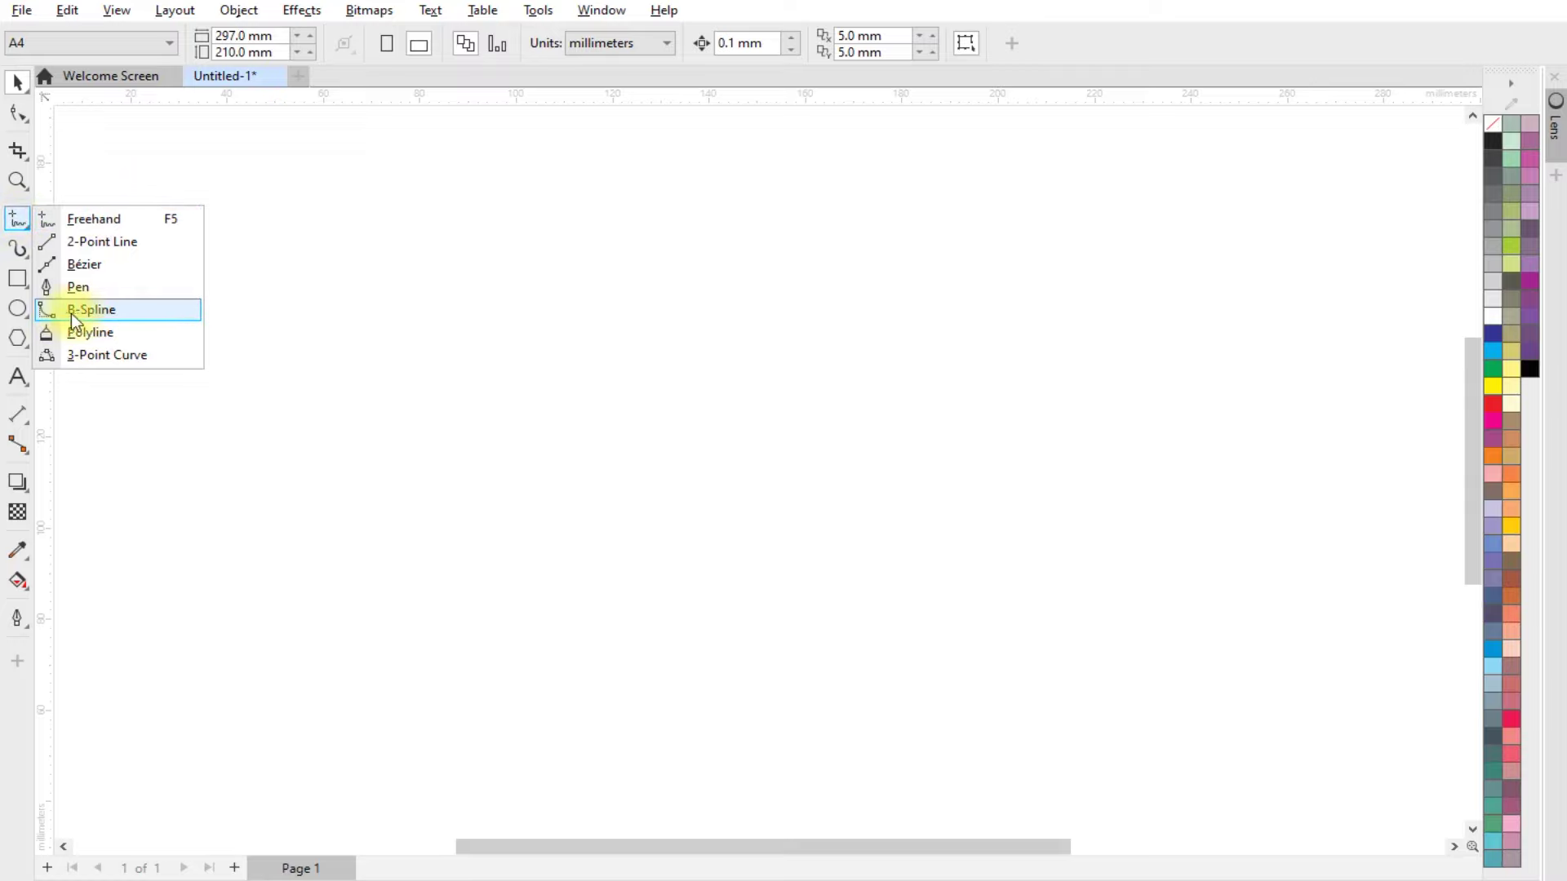
left_click(91, 310)
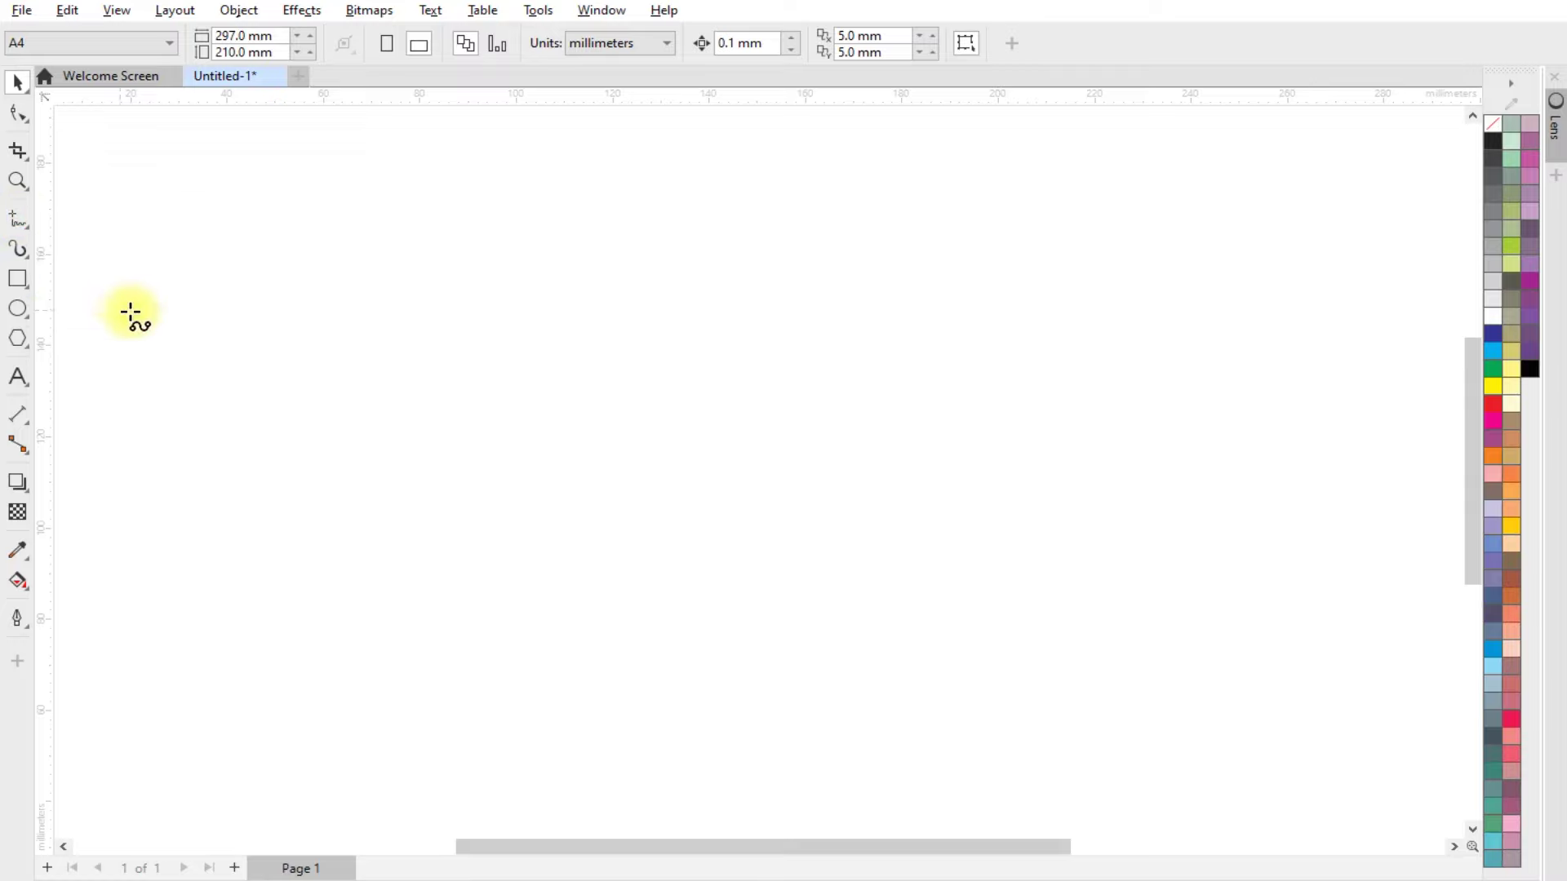
left_click(240, 323)
double_click(290, 299)
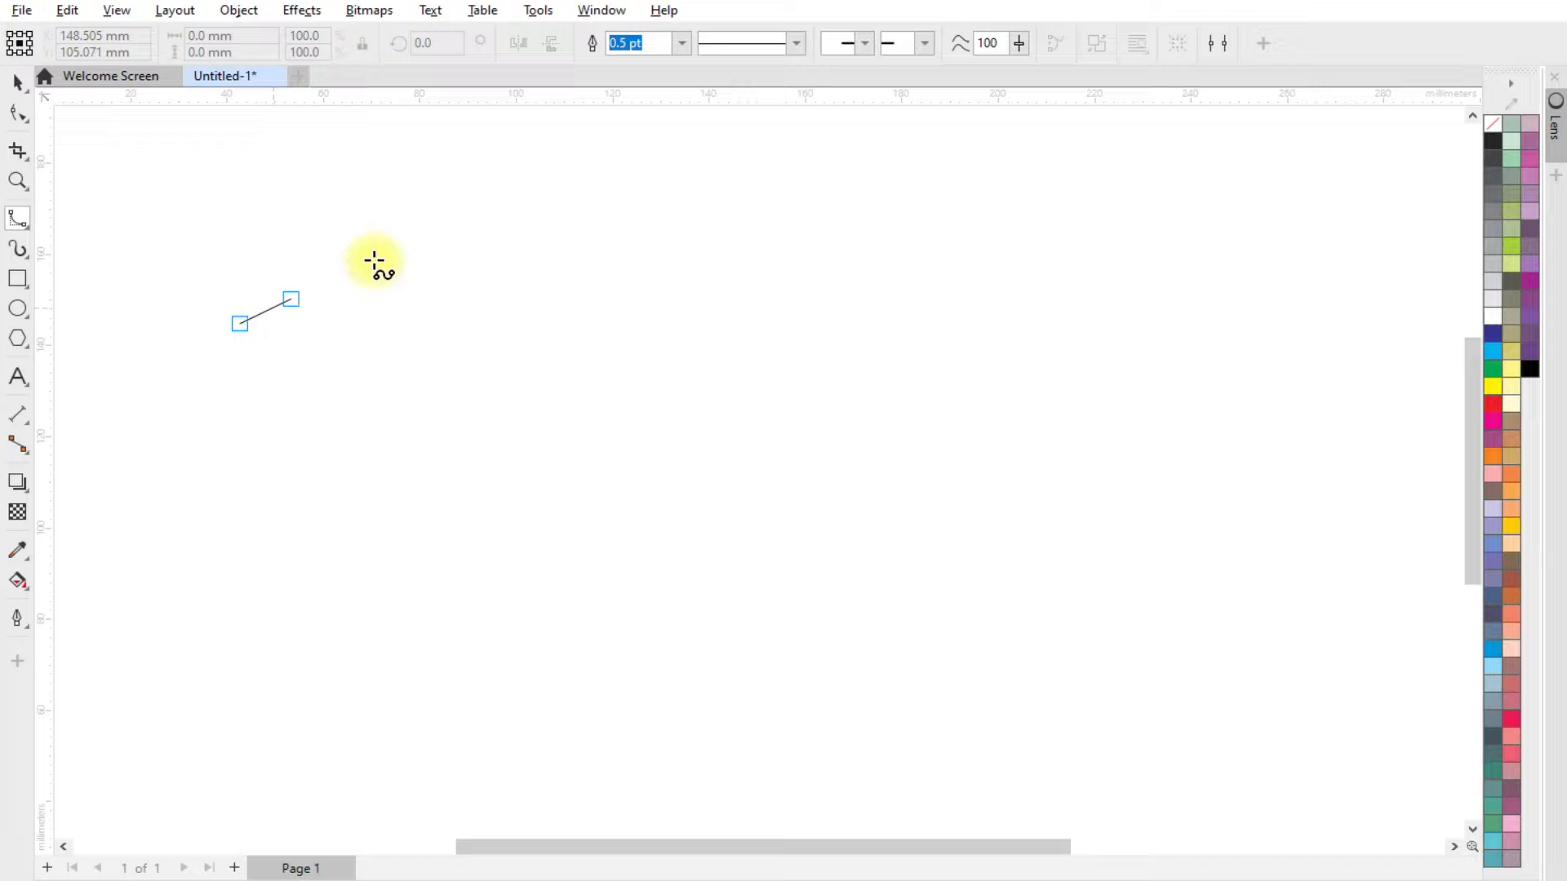
left_click(472, 205)
left_click(711, 213)
left_click(776, 336)
left_click(635, 485)
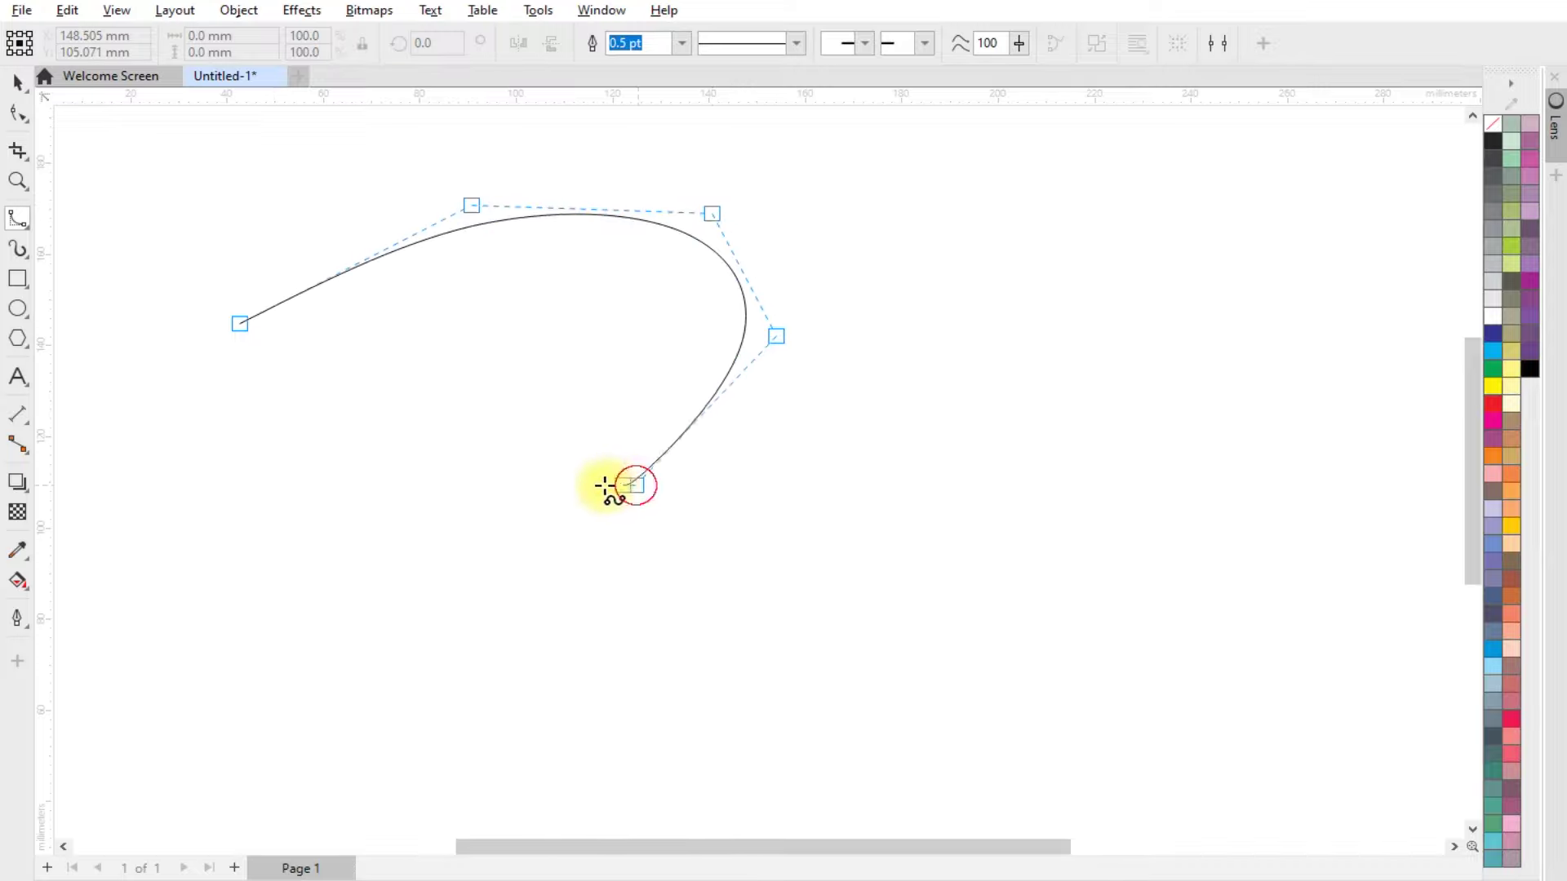
left_click(395, 627)
left_click(538, 770)
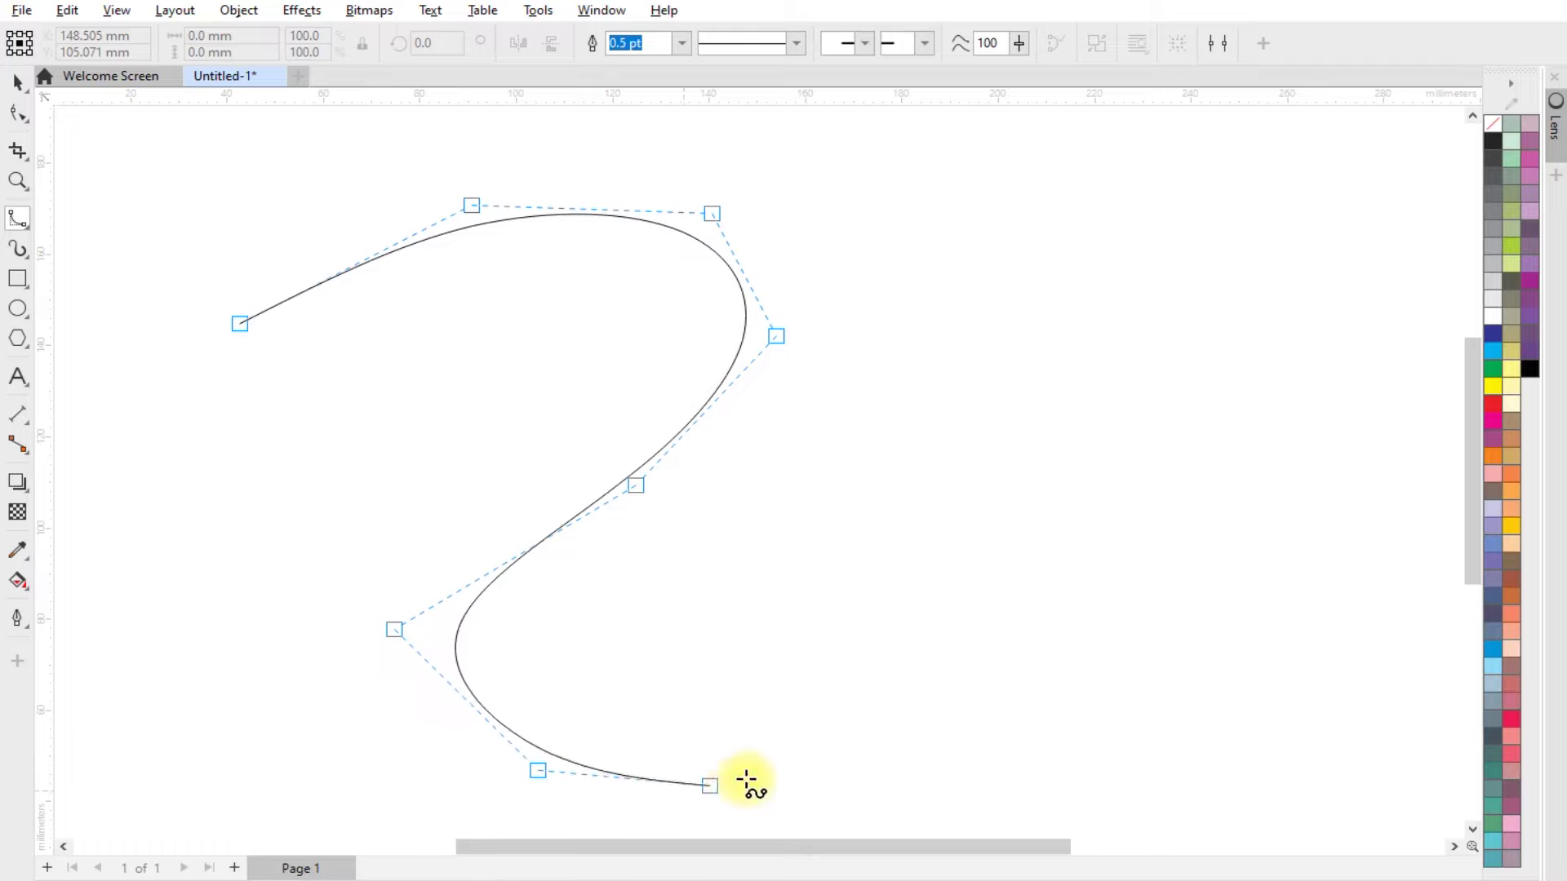
left_click(793, 773)
double_click(1148, 499)
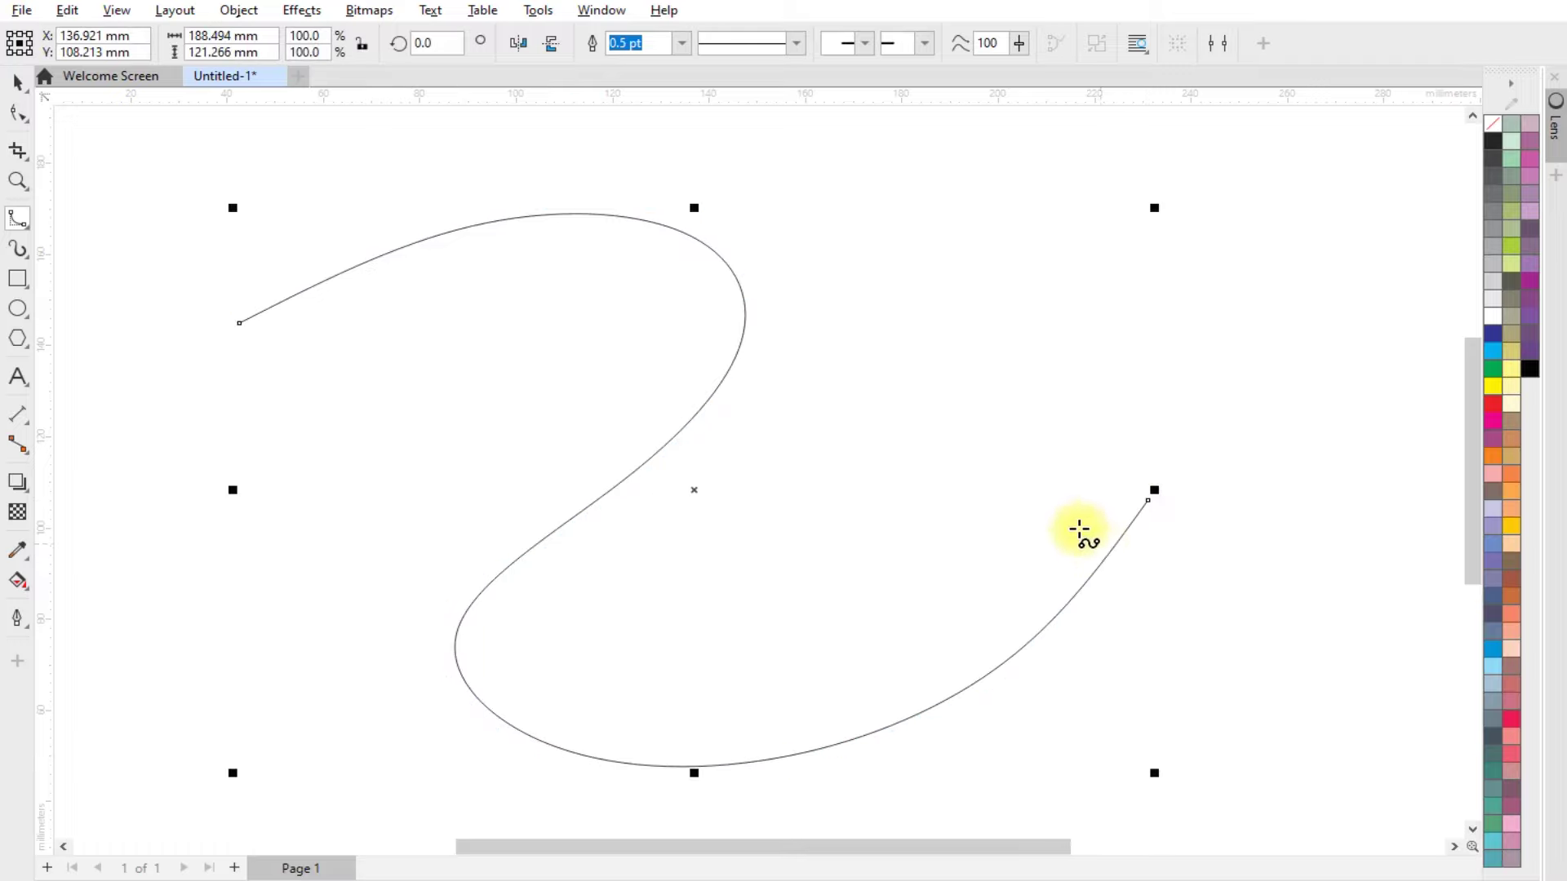
Step: Fit the text 'MAYA GRAPHICS COMPUTER EDUCATION' twice onto the curve, starting near its left end
left_click(18, 377)
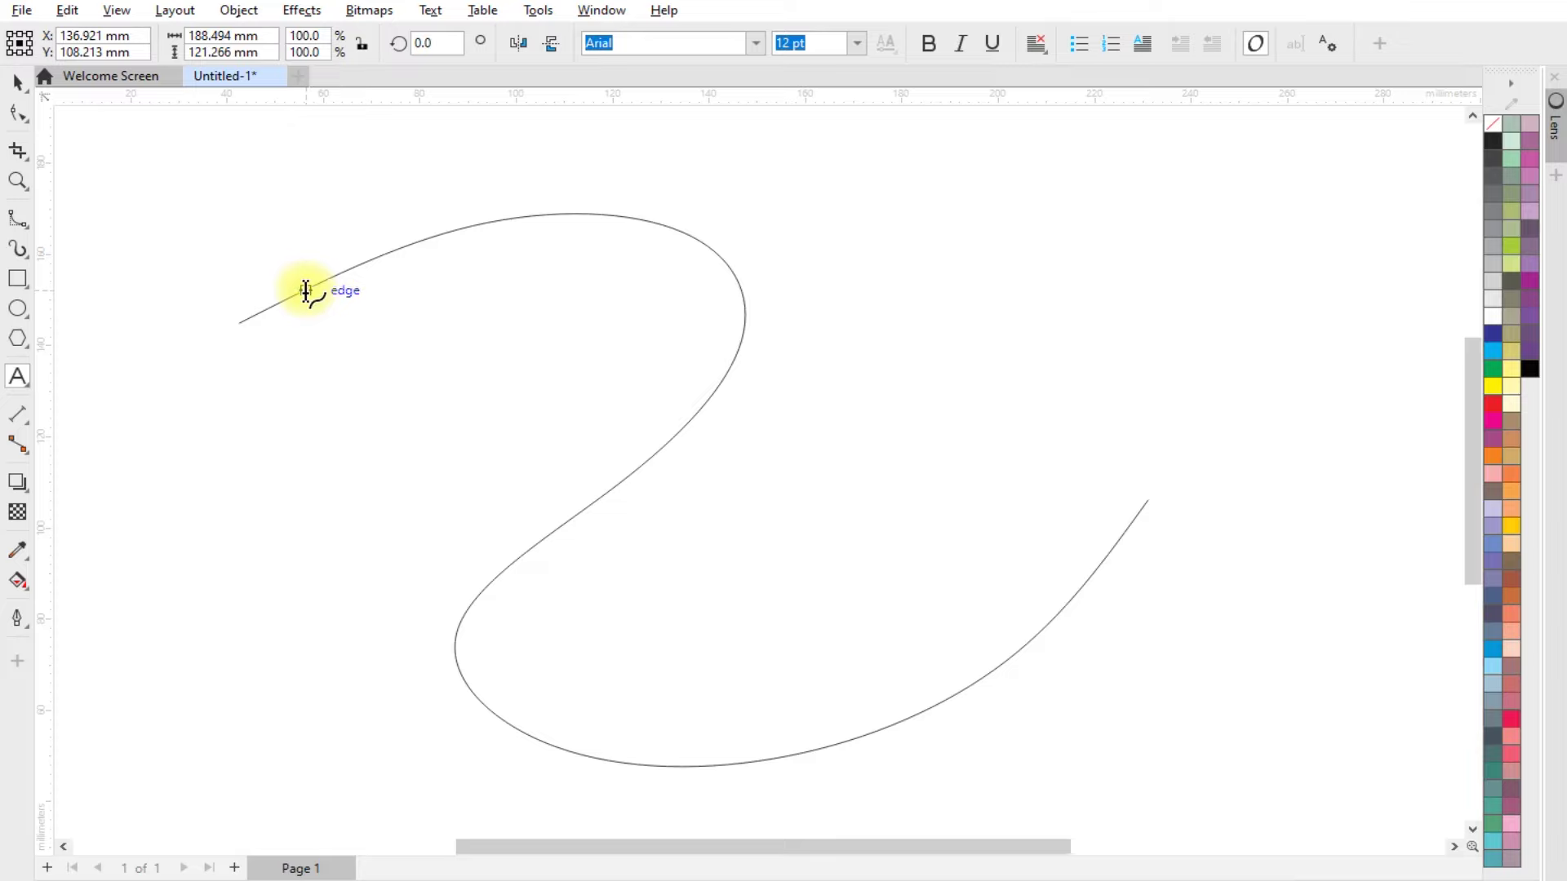
left_click(306, 290)
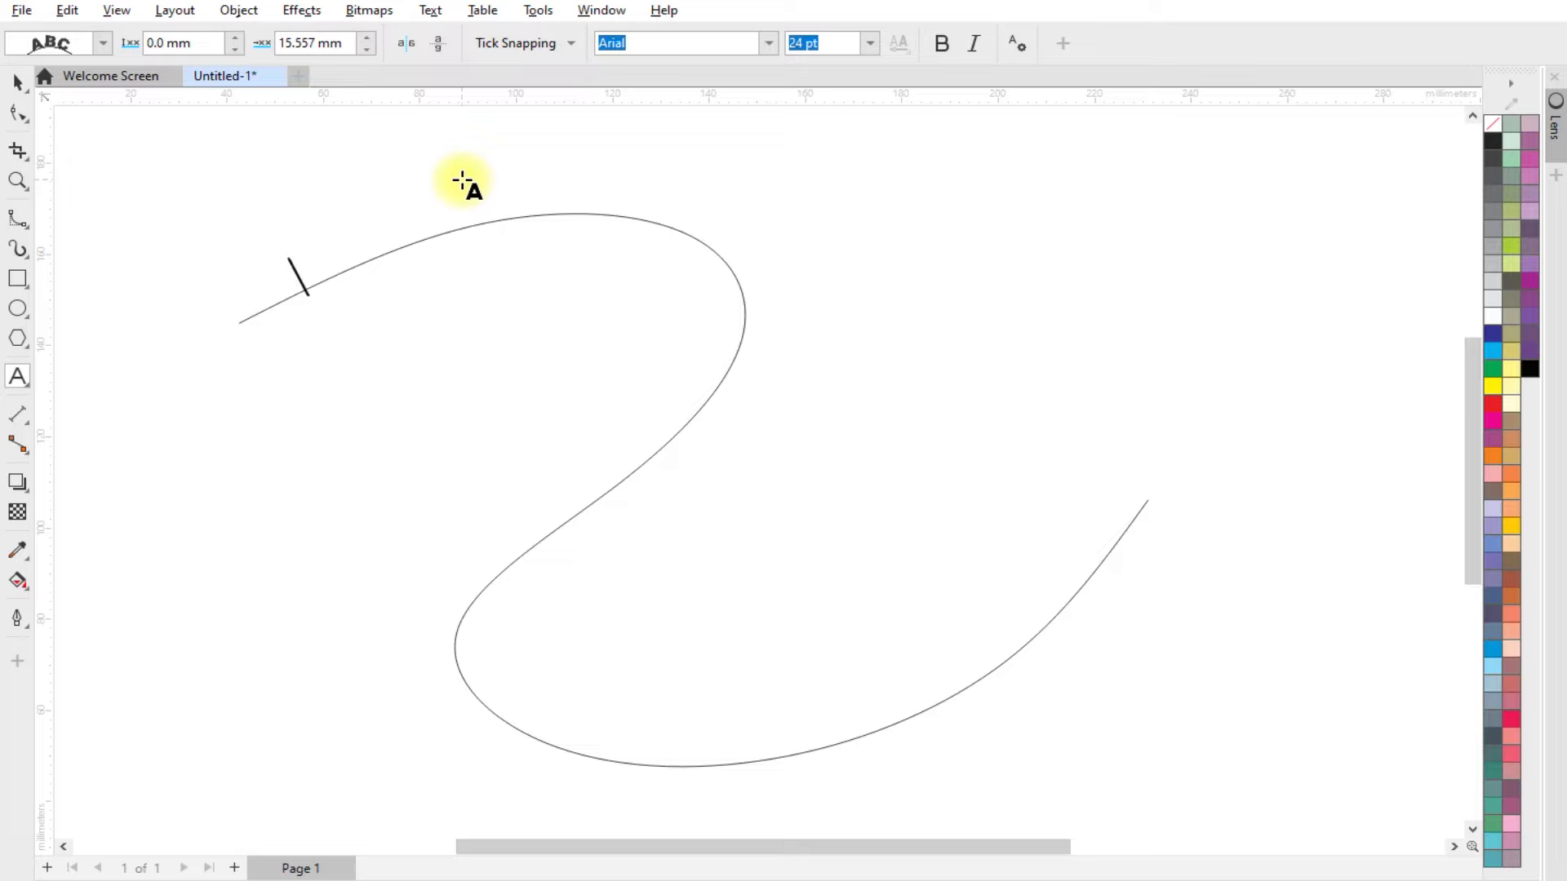
type("MAYA GR")
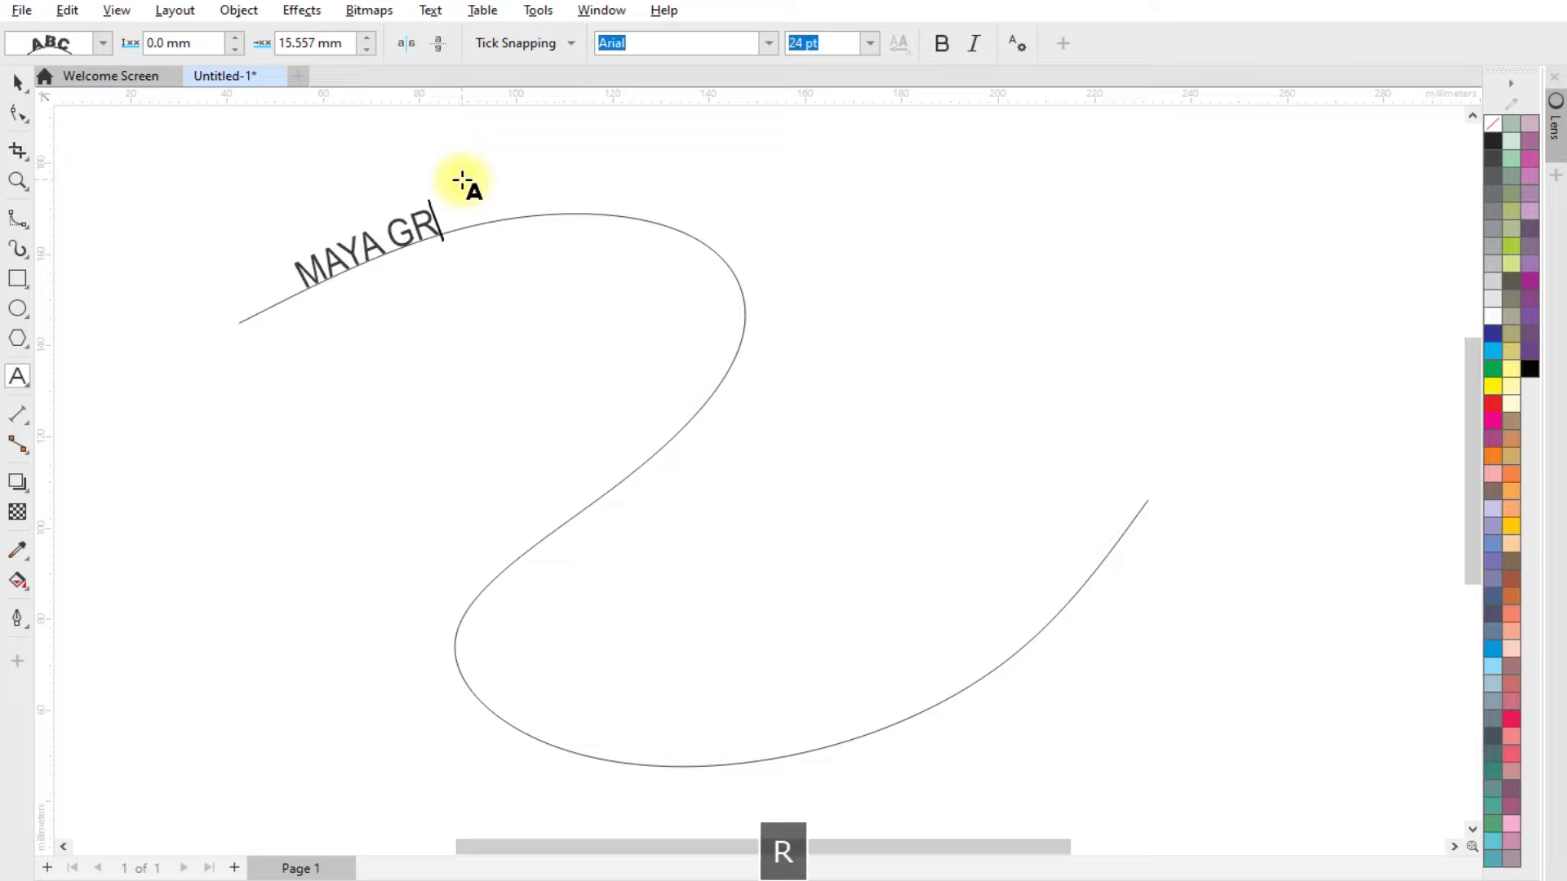
type("APHICS")
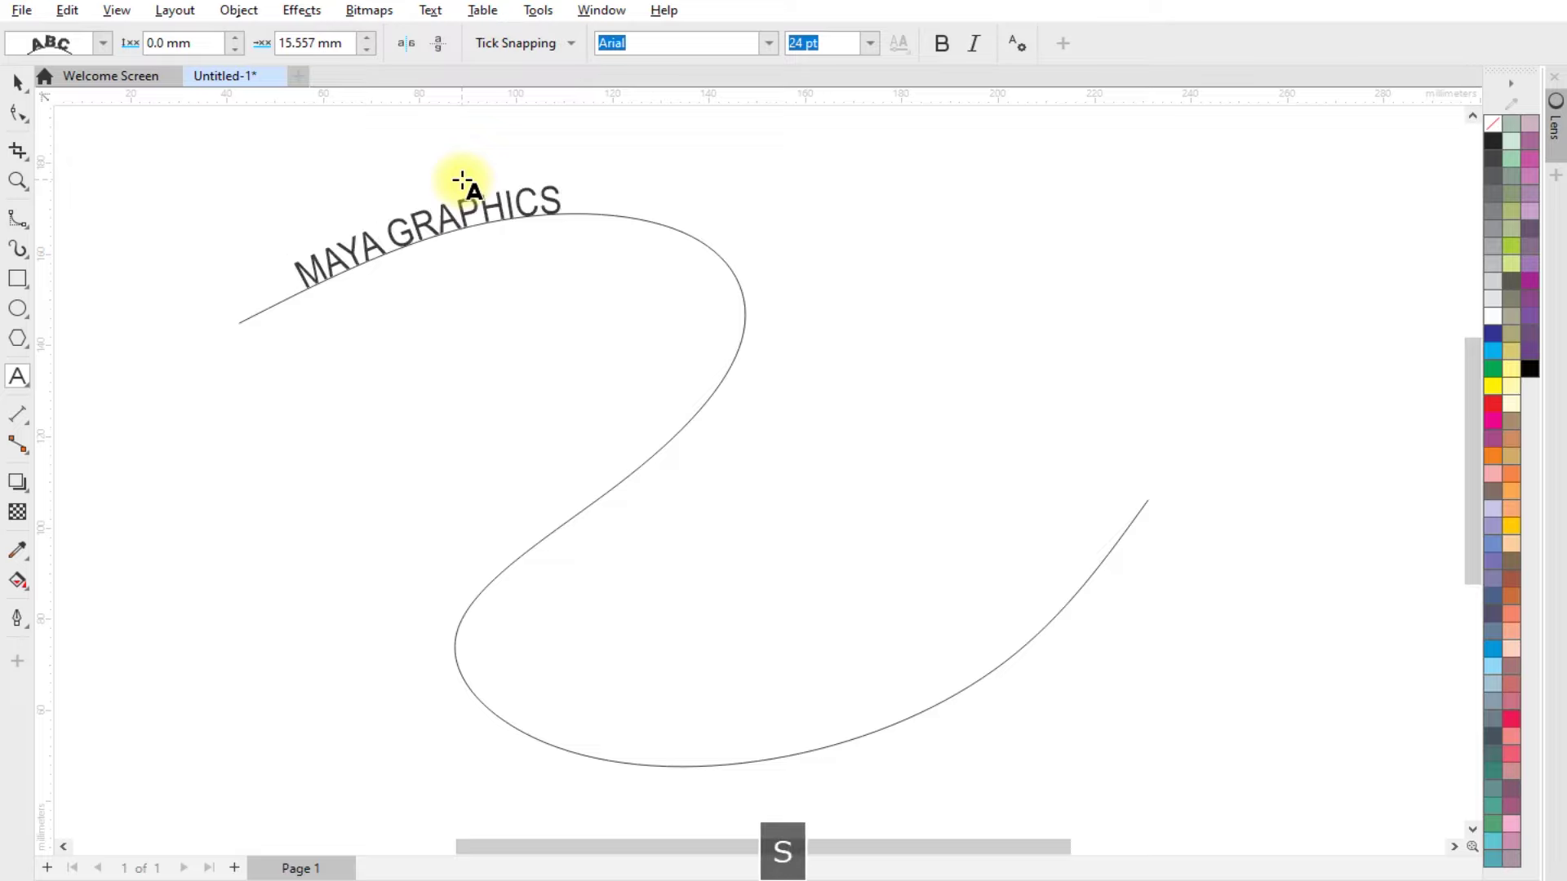
type(" COMPUTER EDUCATION MAYA GRAPHICS COMPUTER EDUCATION")
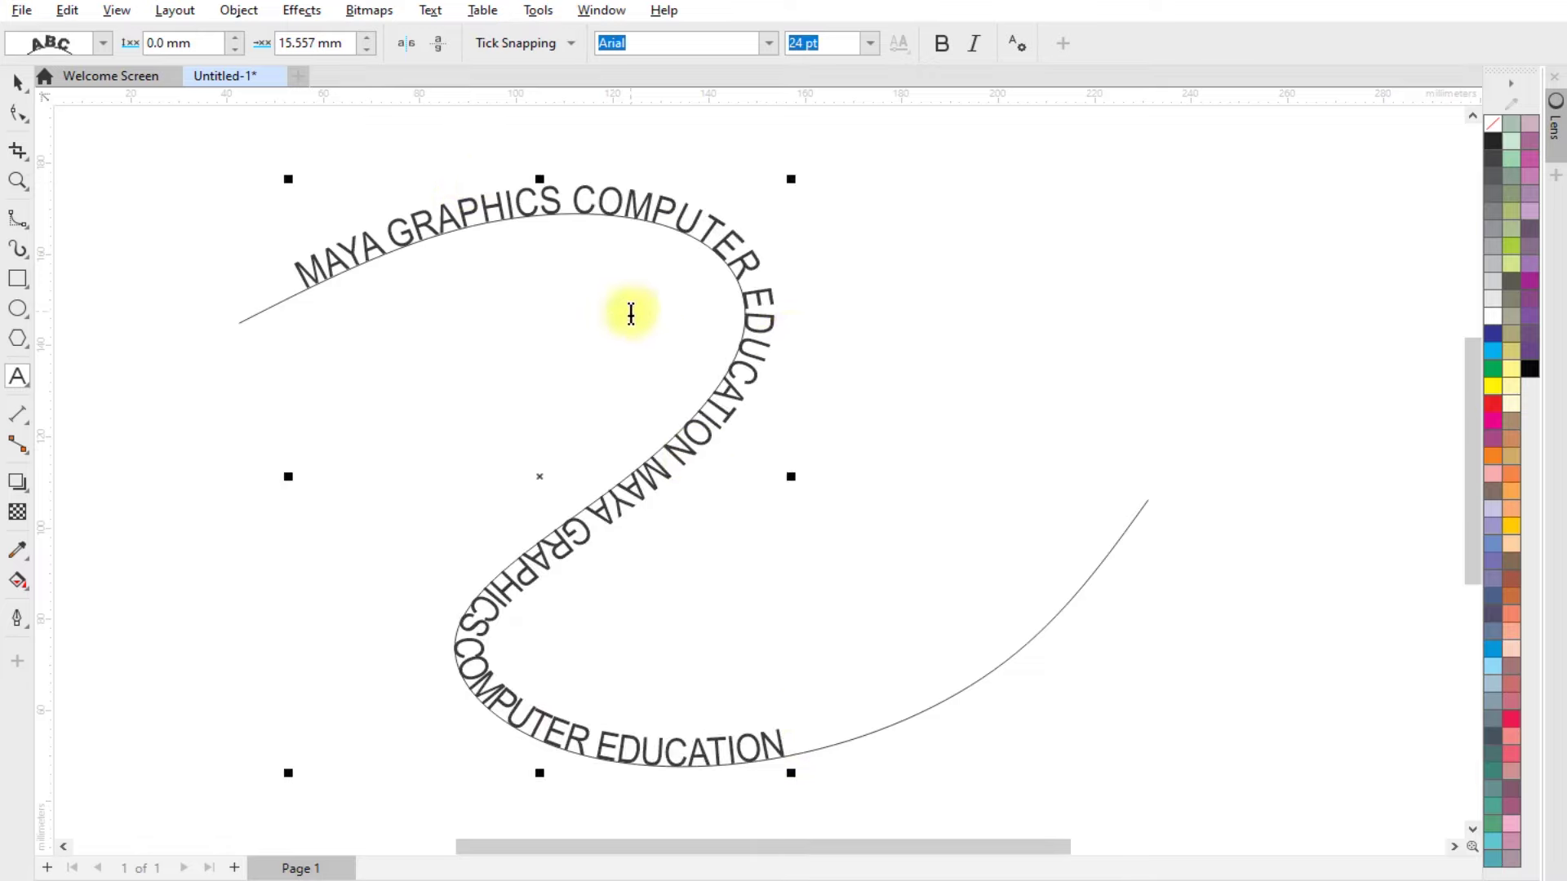
Step: Set the curved text's font to Arial Black
left_click(15, 84)
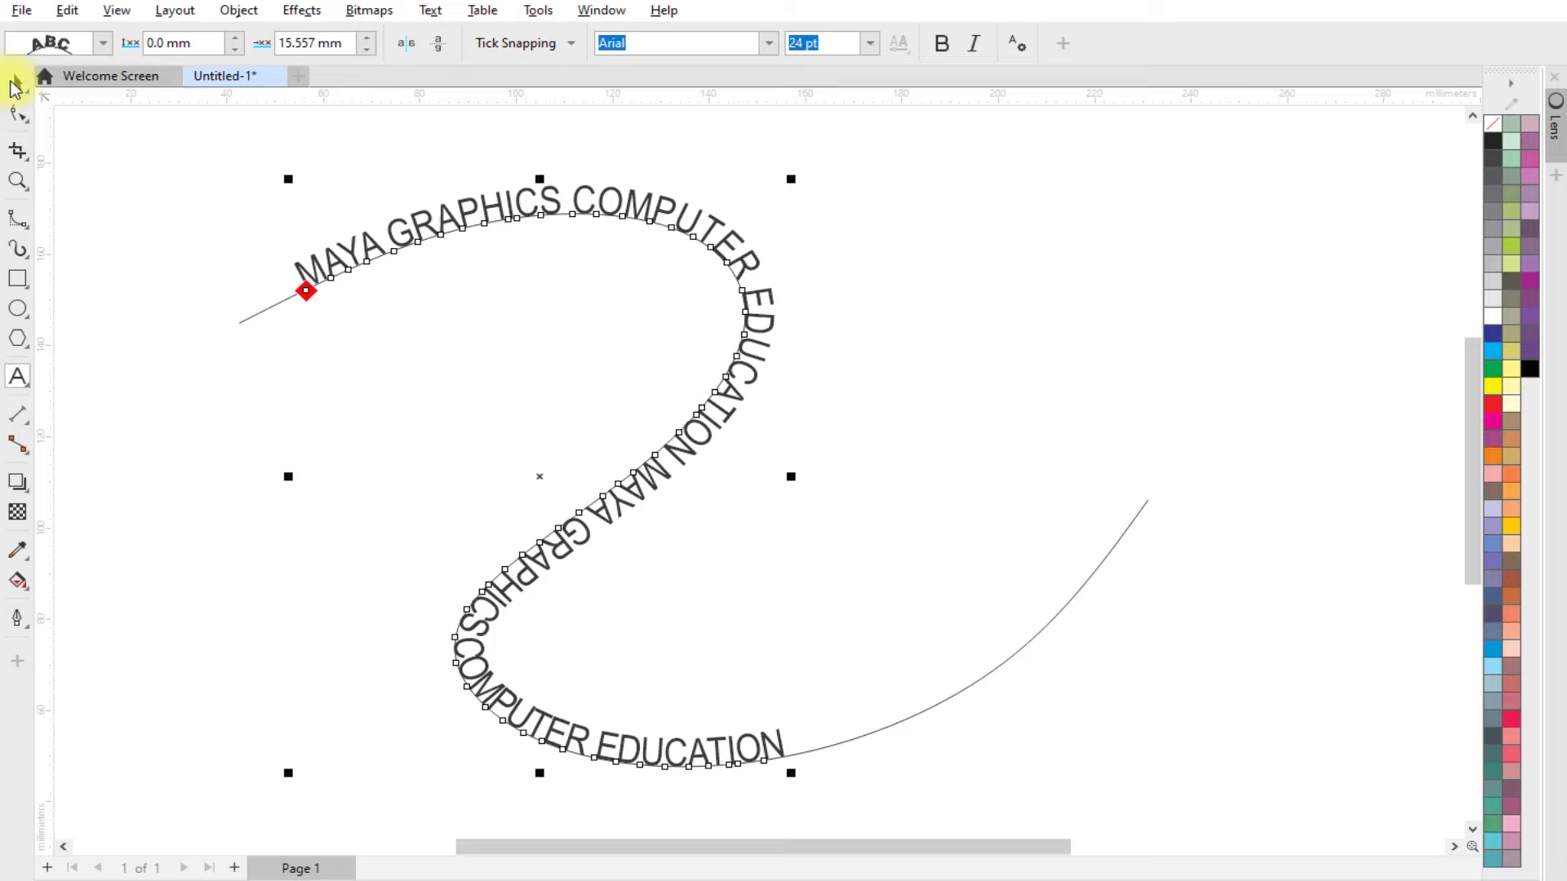
left_click(767, 46)
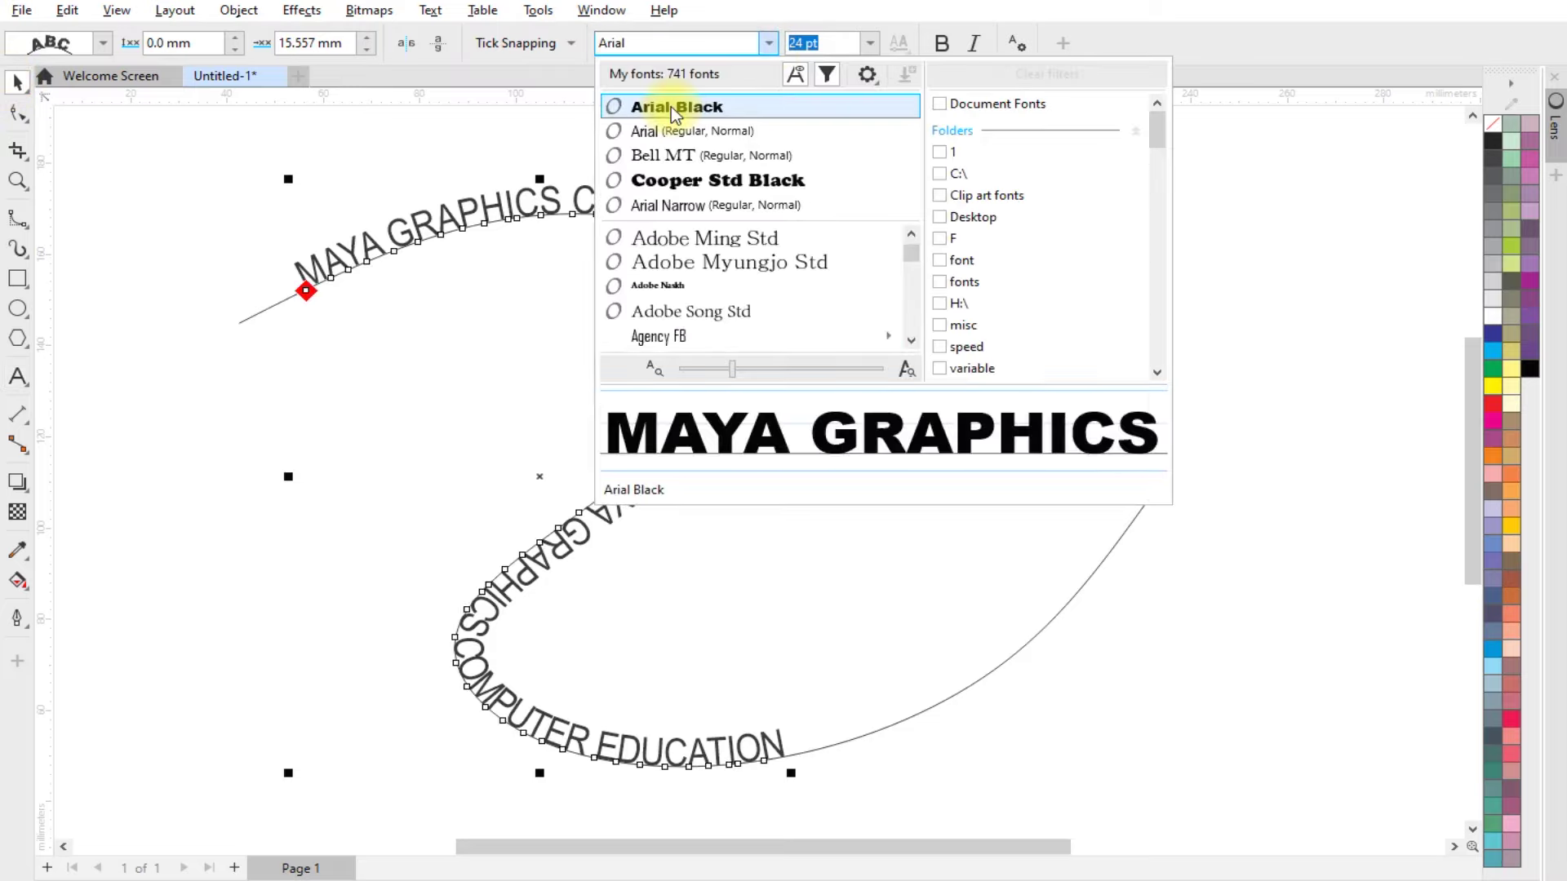
left_click(670, 106)
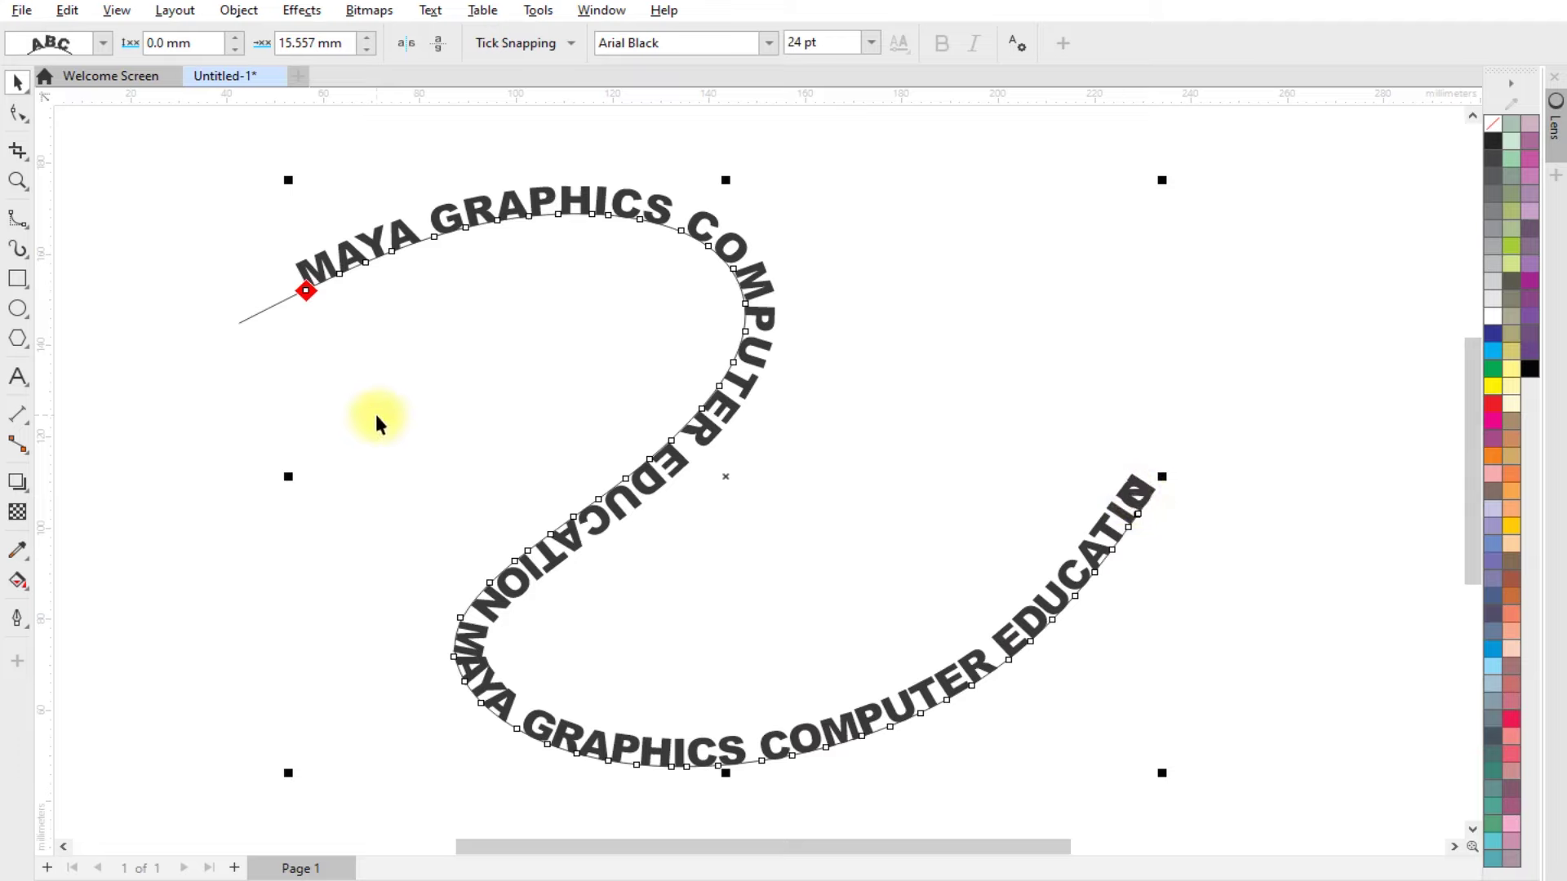
Step: Move the text start toward the path's beginning and tighten letter spacing to end before the curve's end
left_click(303, 285)
mouse_move(303, 286)
left_mouse_down()
mouse_move(260, 323)
mouse_move(283, 309)
left_mouse_up()
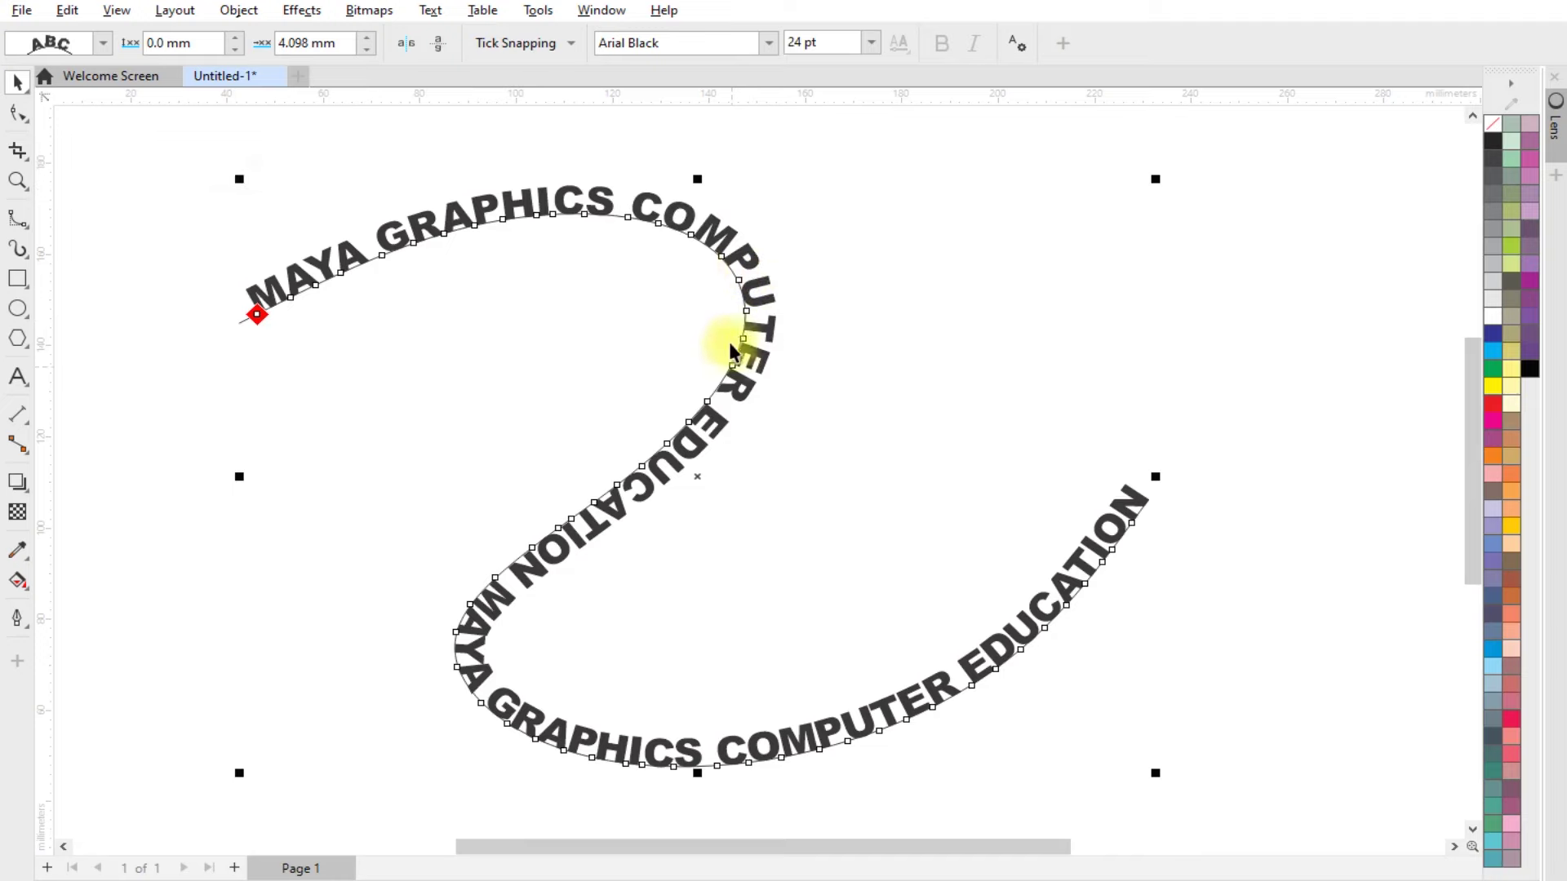
left_click(18, 113)
left_click(313, 239)
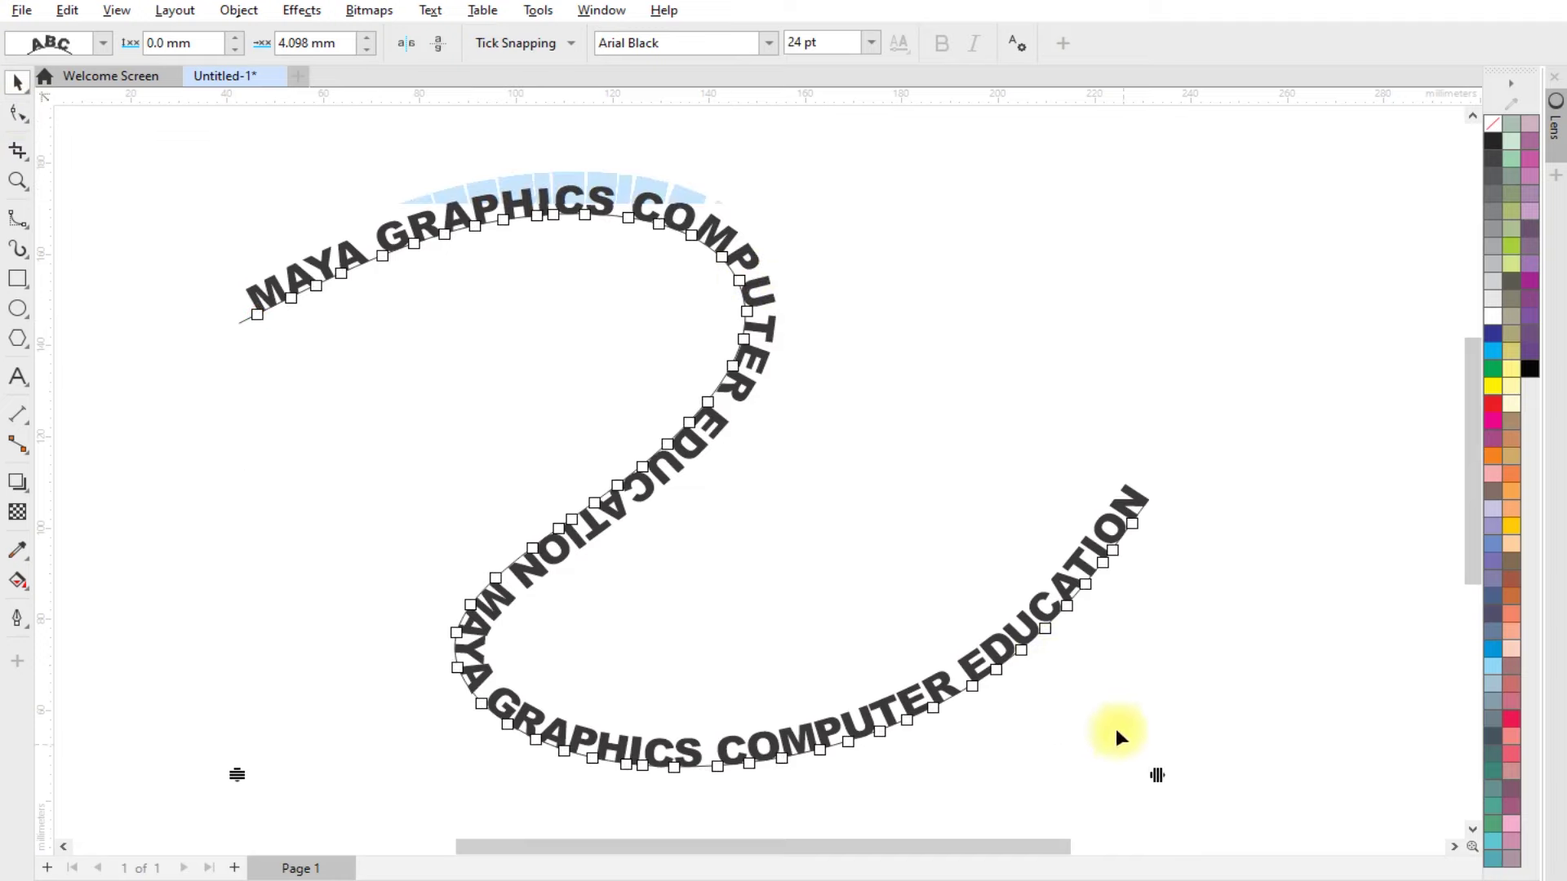
left_click_drag(1160, 777, 1138, 775)
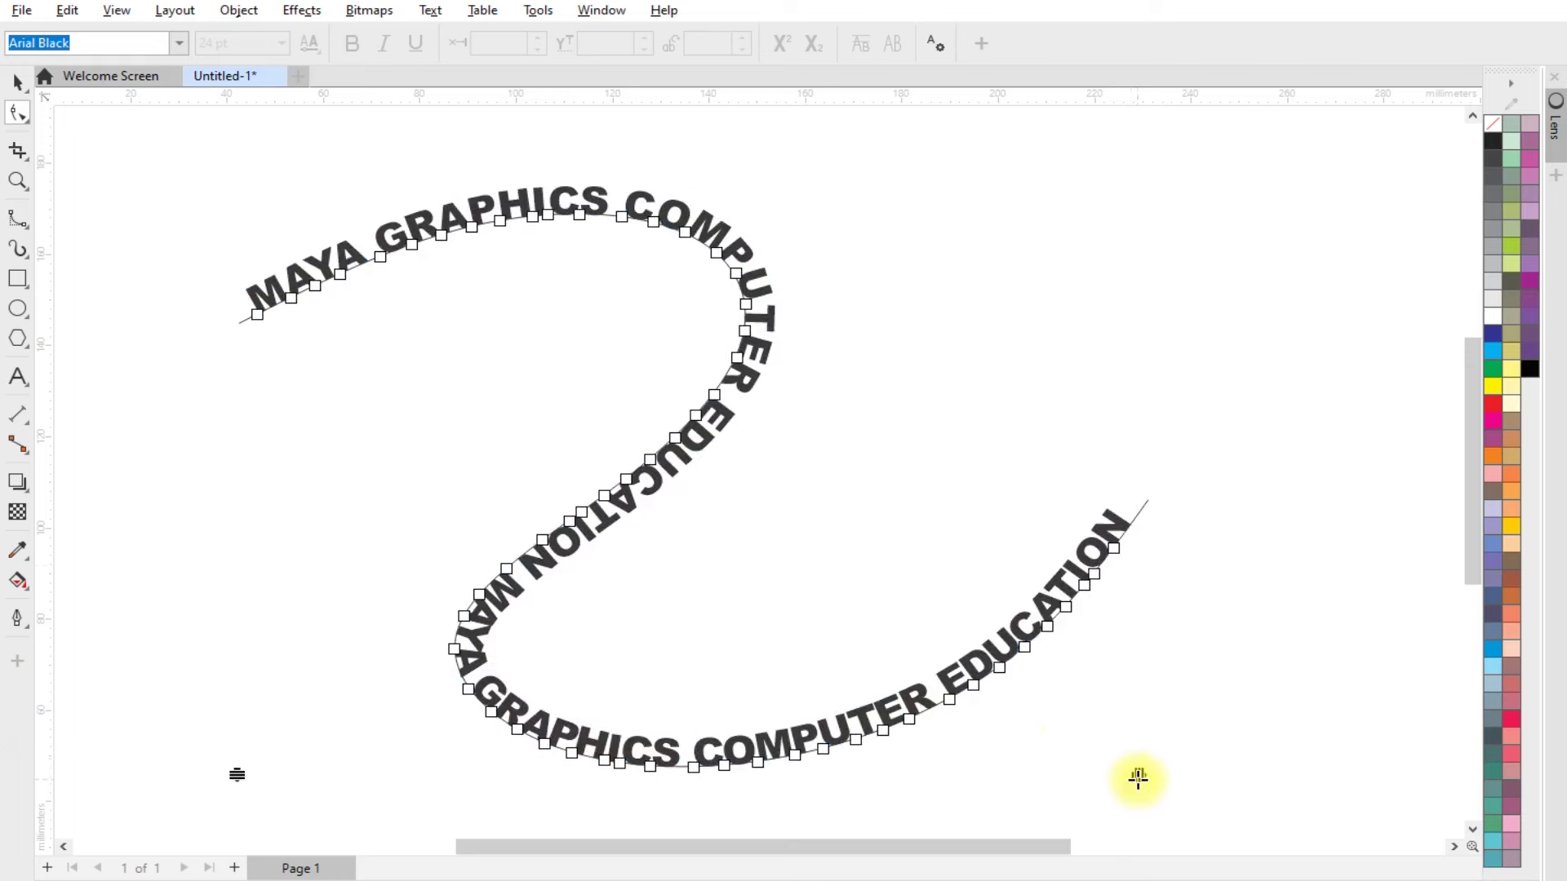
scroll(339, 264, "up", 1)
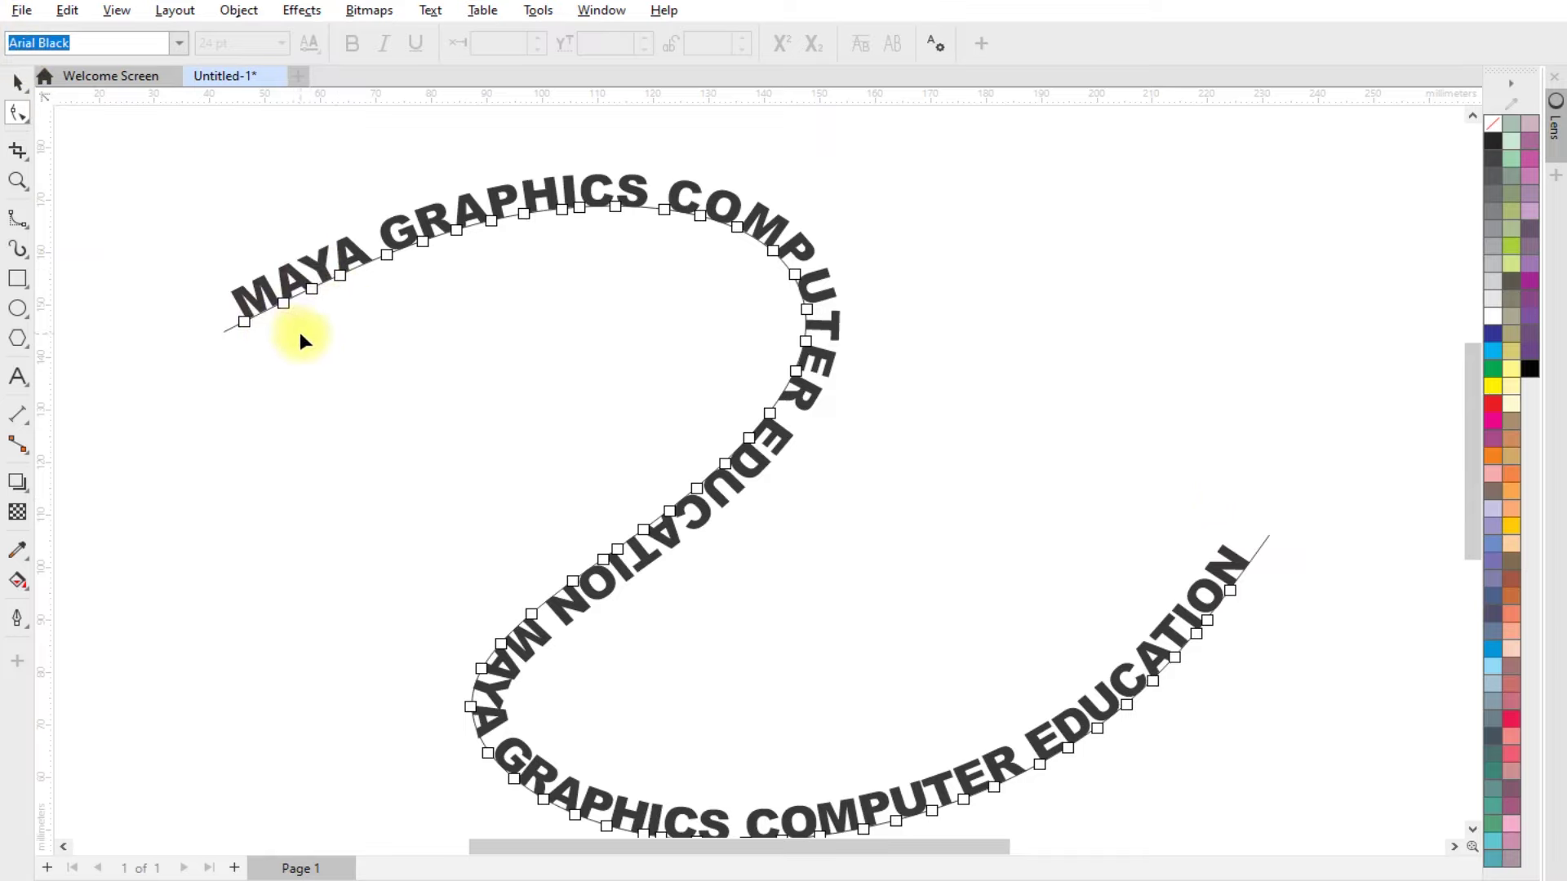
Step: Change the path text orientation to skew so the letters slant along the S-curve
left_click(18, 85)
scroll(360, 272, "up", 1)
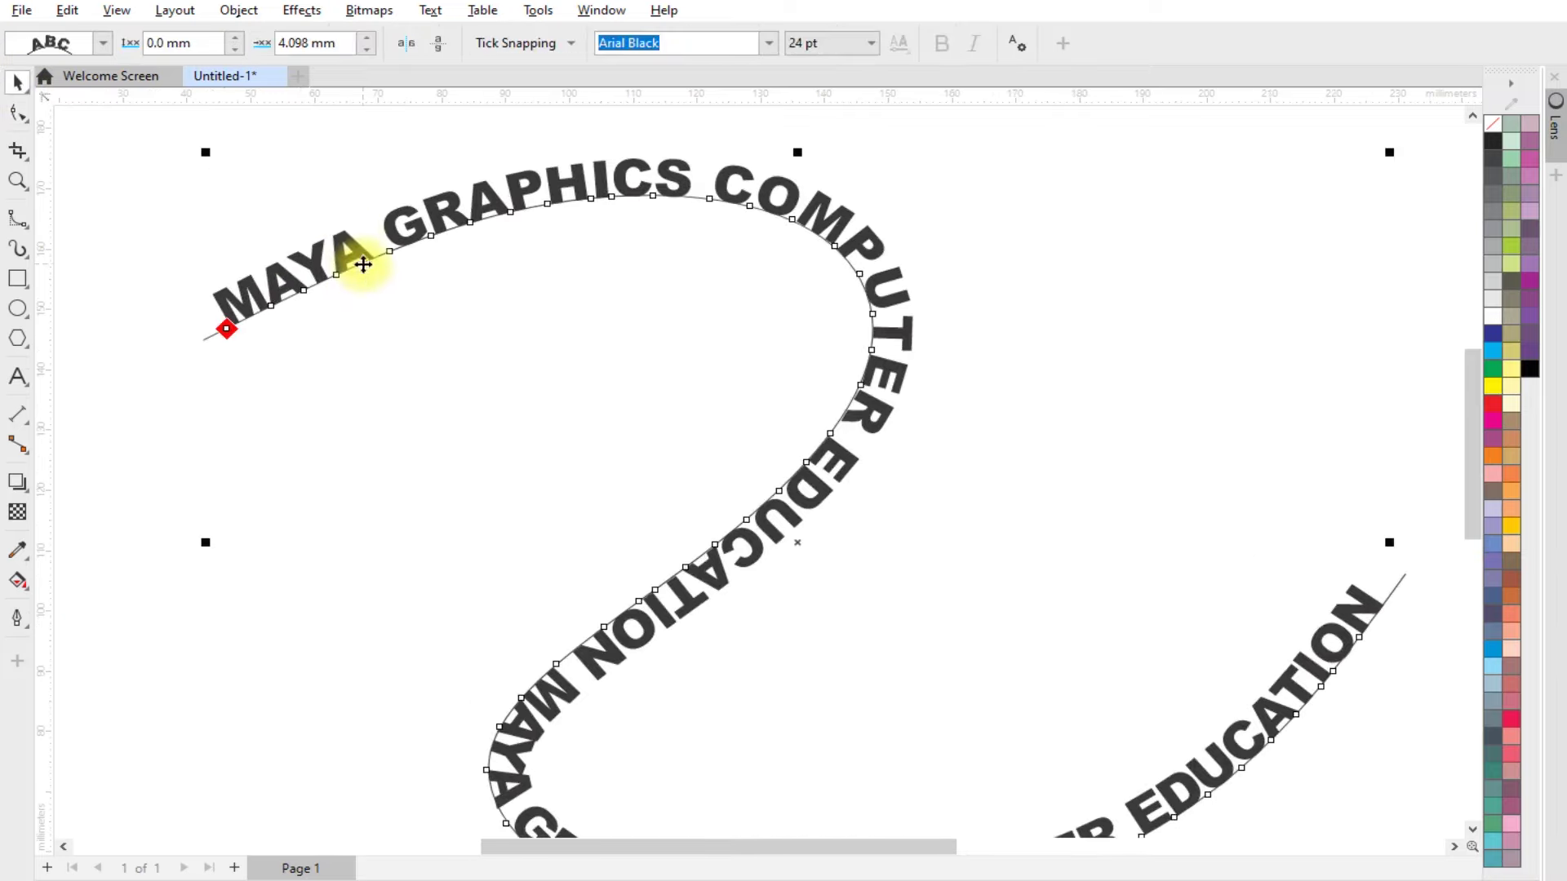
left_click(102, 43)
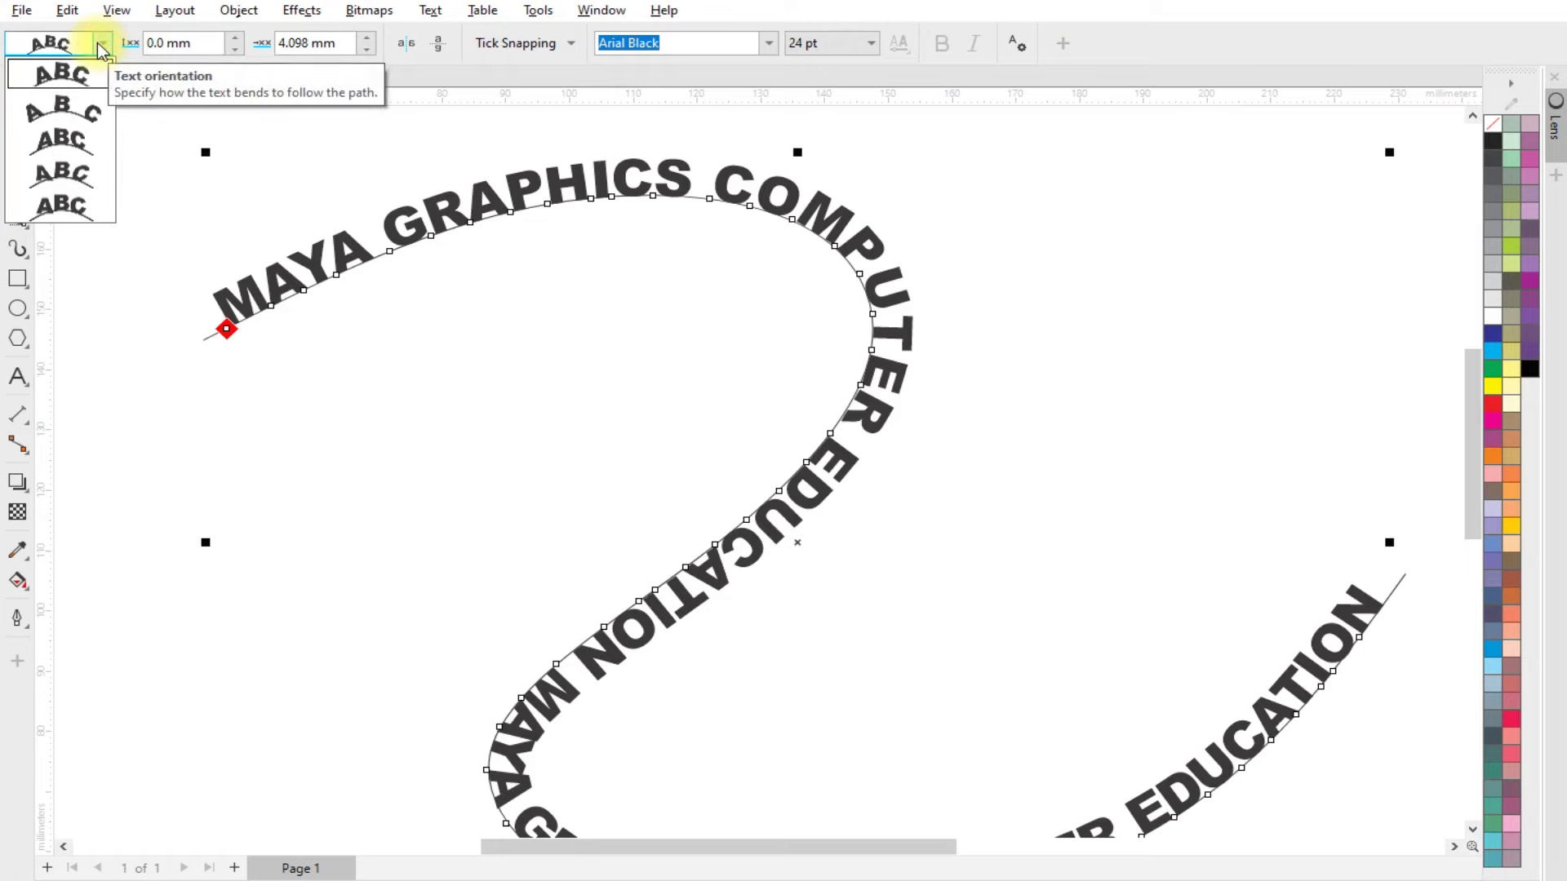
left_click(77, 137)
scroll(595, 245, "down", 1)
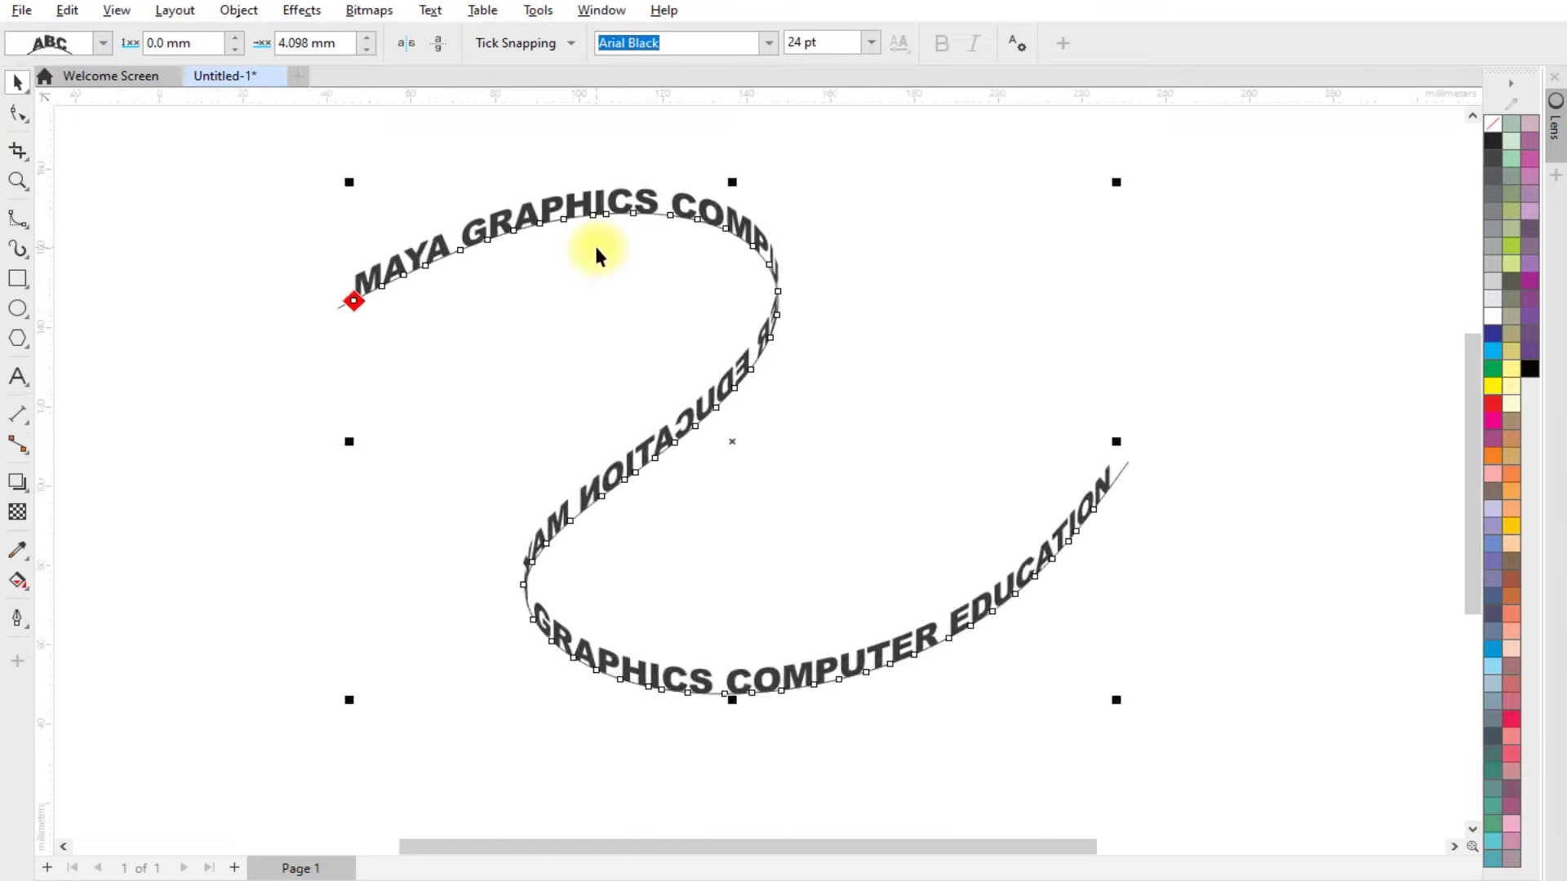
scroll(277, 570, "up", 3)
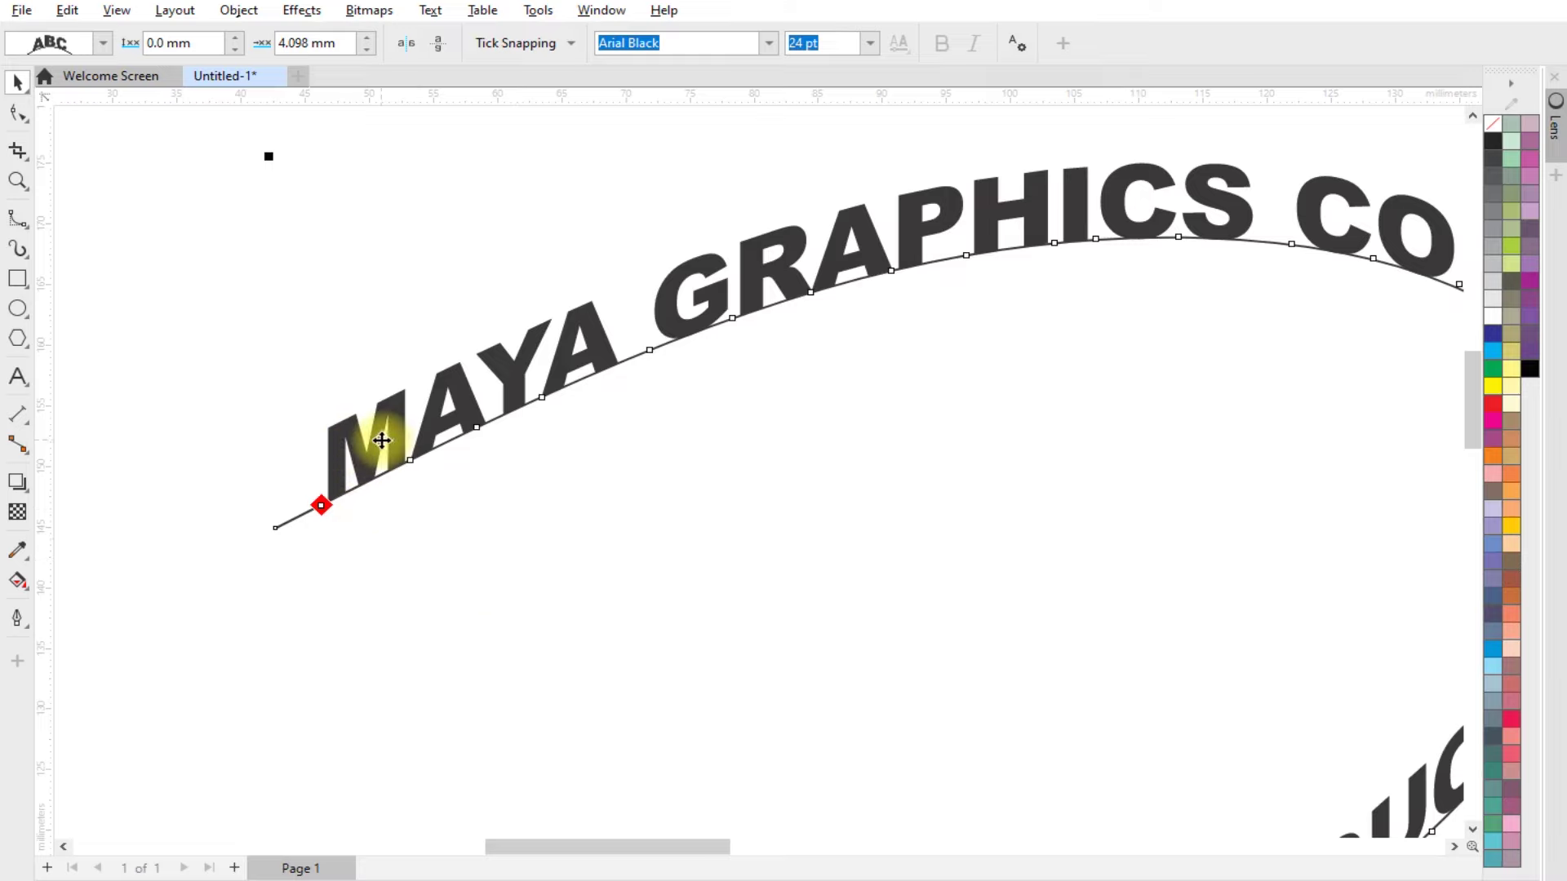
Step: Duplicate the curved text and move the copy below the path
key("ctrl+c")
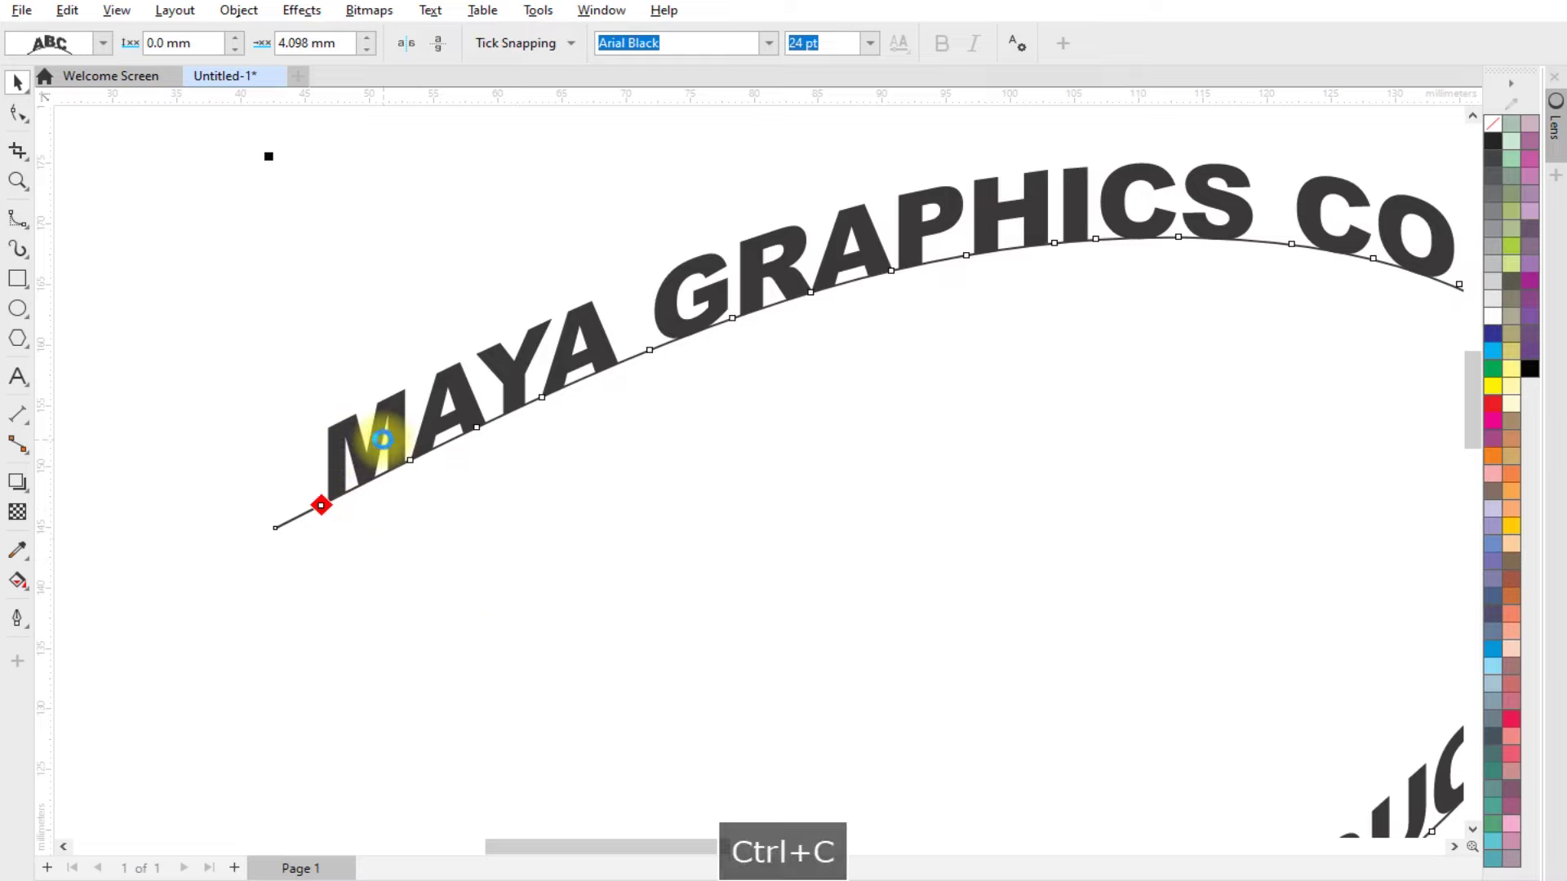
key("ctrl+v")
scroll(323, 472, "up", 2)
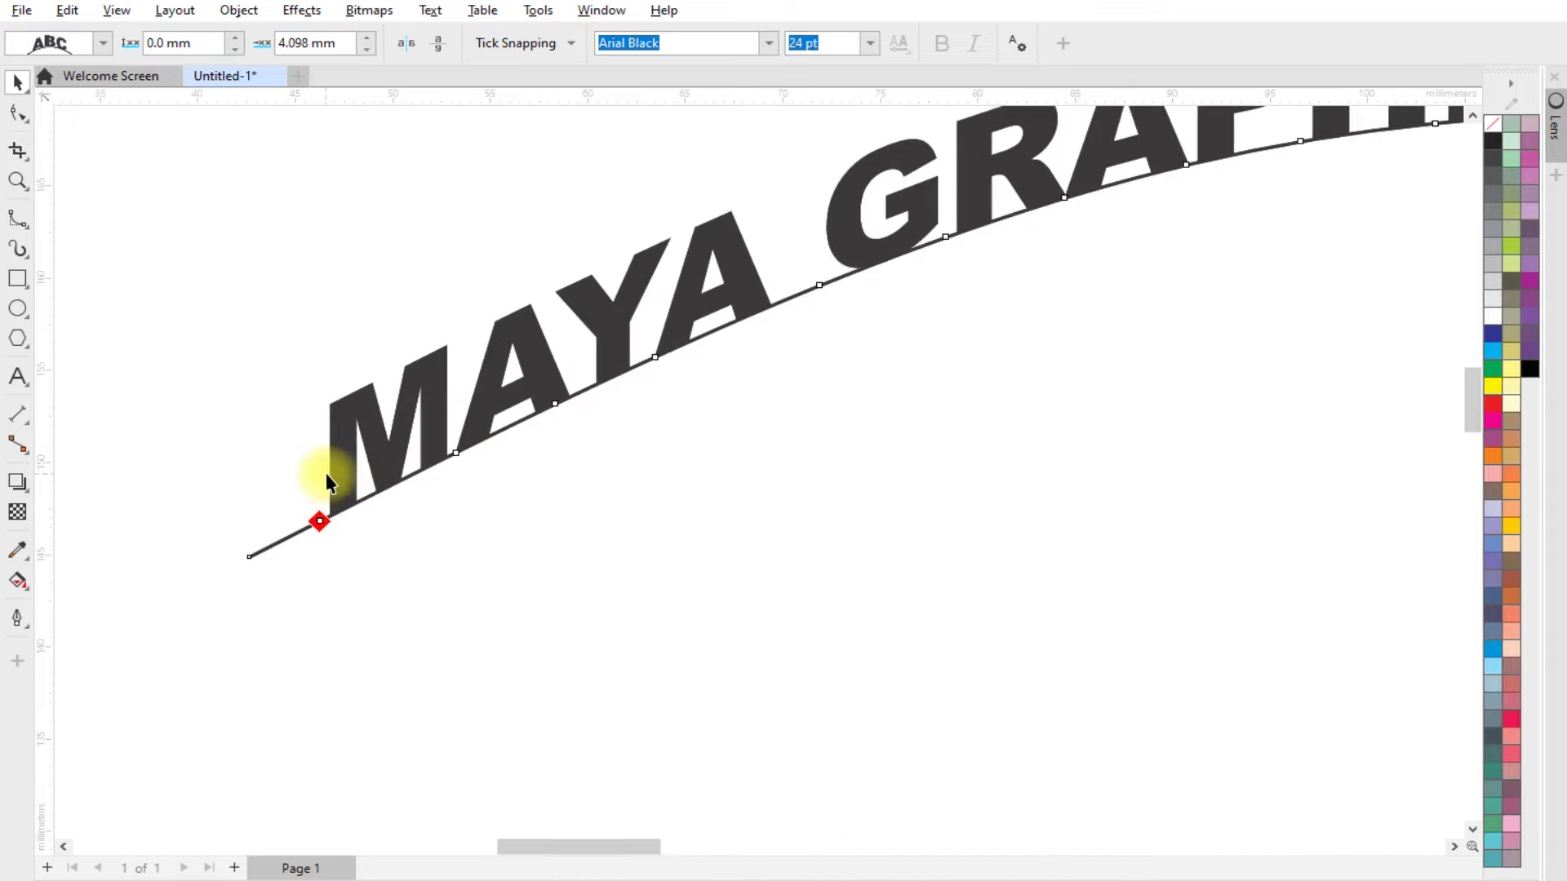
left_click(229, 406)
left_click(419, 394)
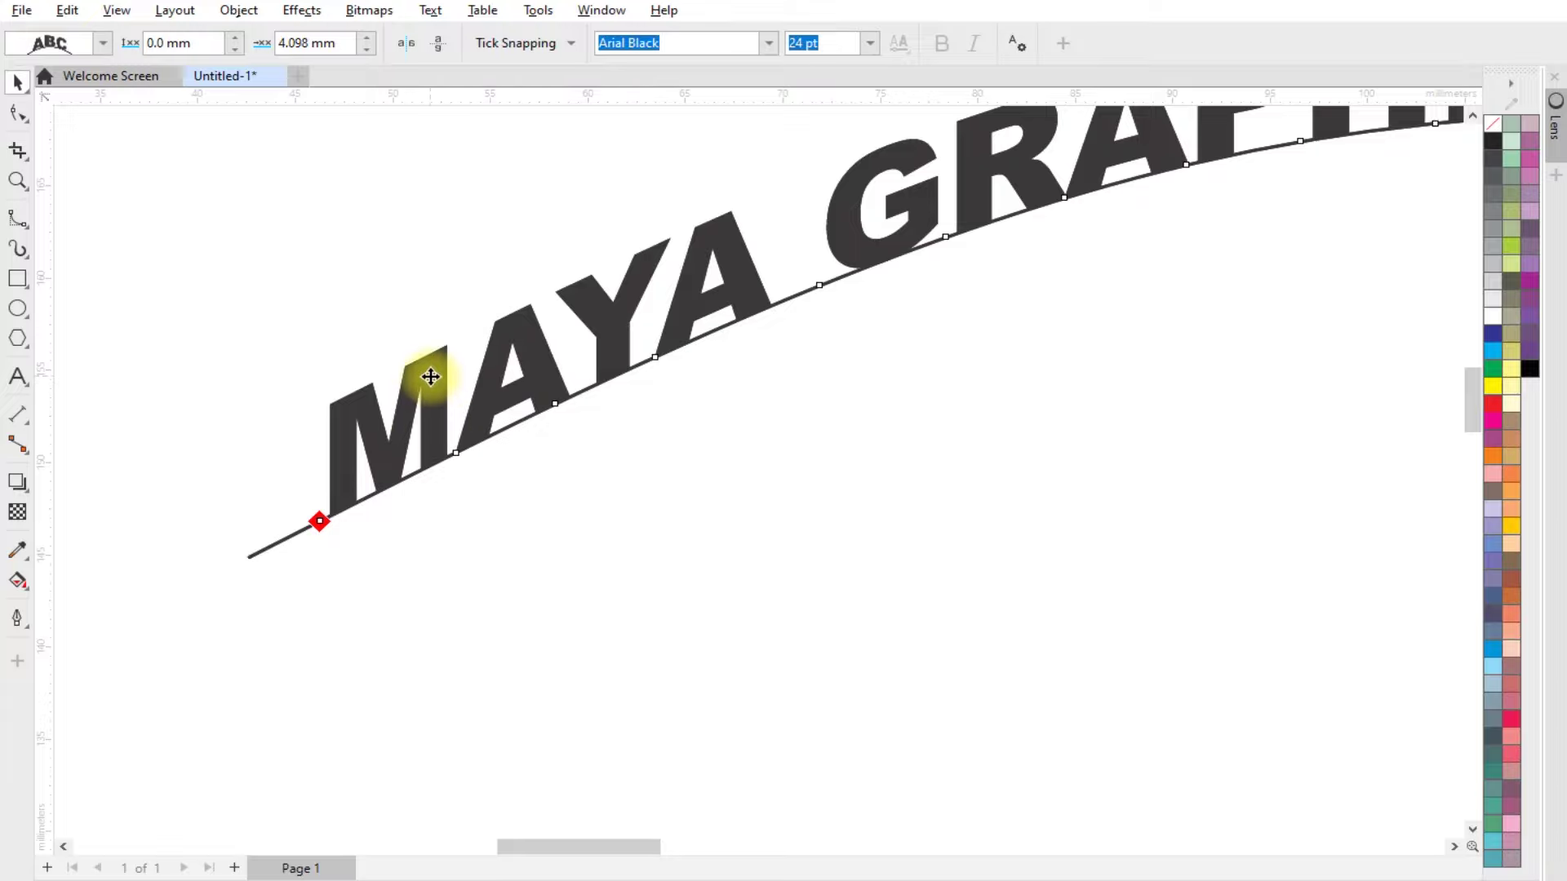
left_click_drag(430, 377, 424, 501)
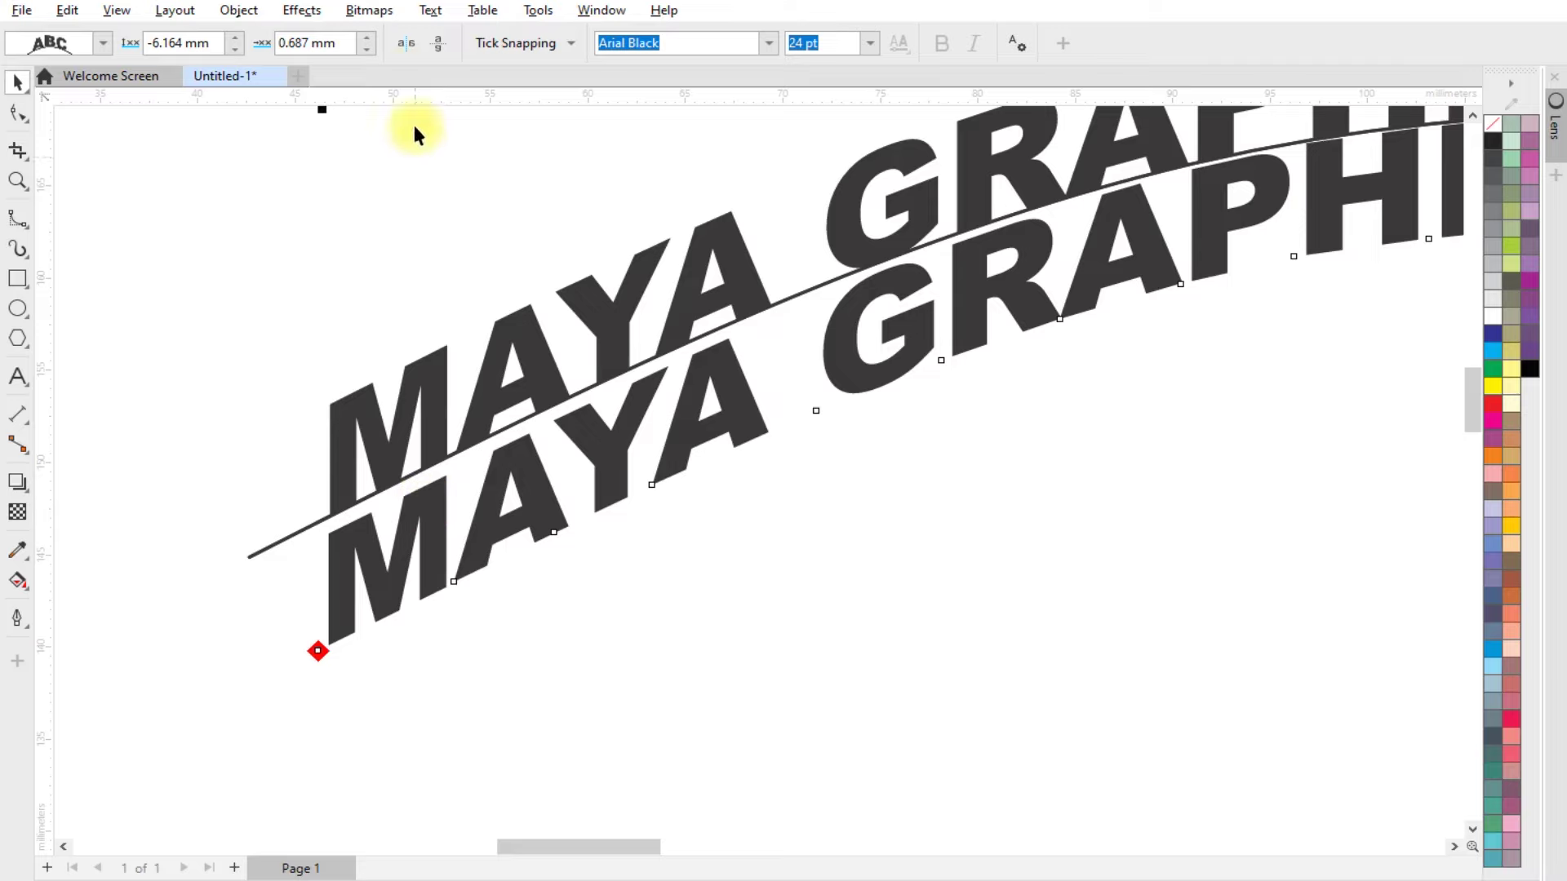
Step: Mirror the copy vertically and settle it just beneath the path as a reflection
left_click(442, 48)
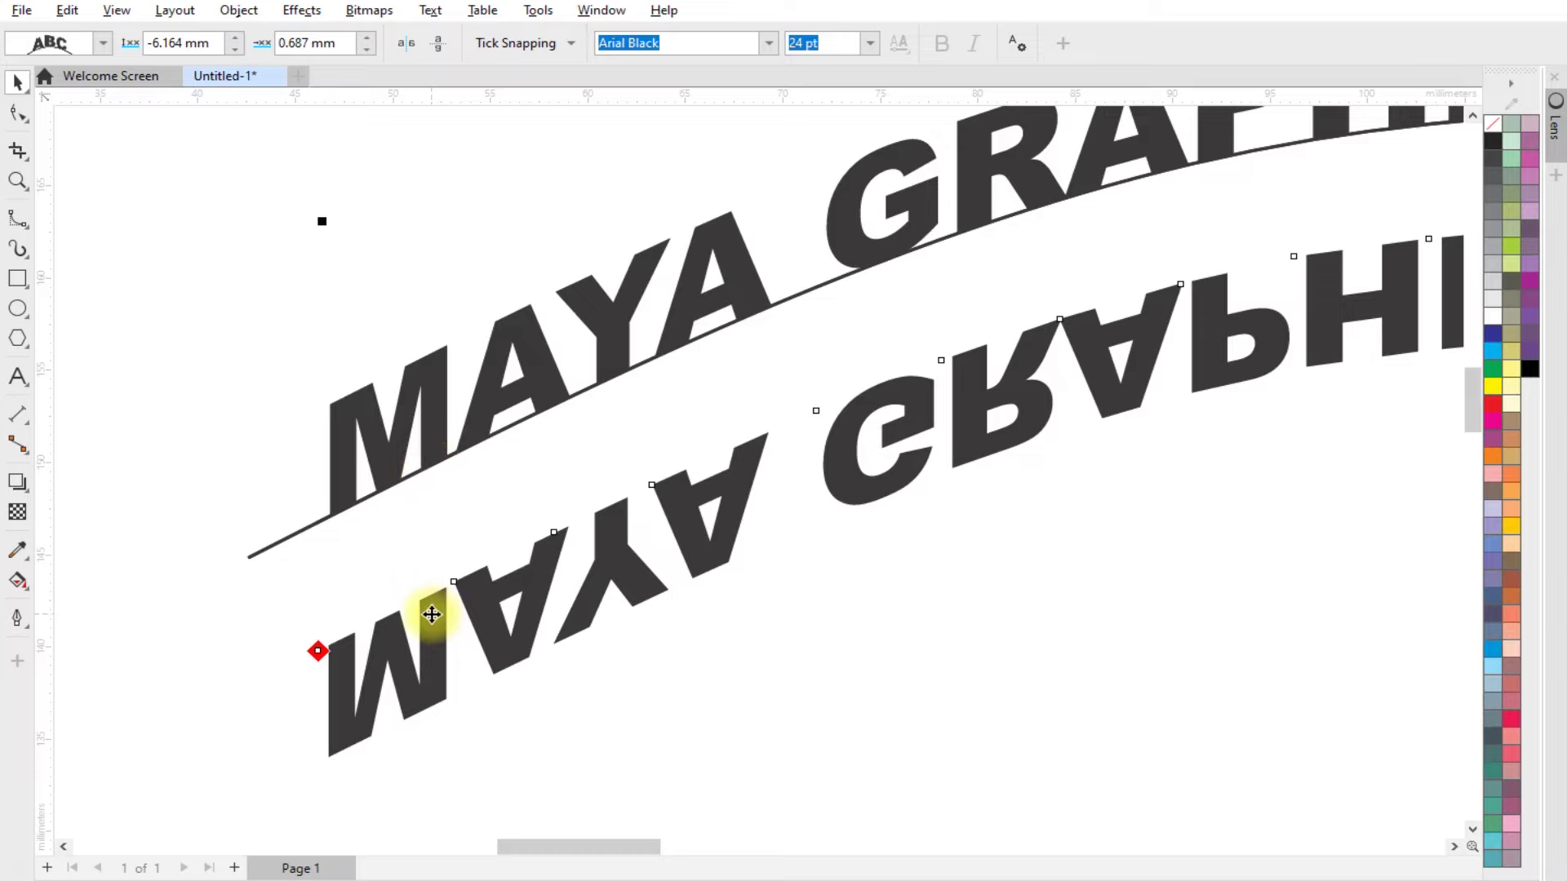
left_click_drag(427, 602, 433, 496)
scroll(349, 501, "up", 2)
scroll(308, 507, "up", 2)
scroll(321, 517, "up", 2)
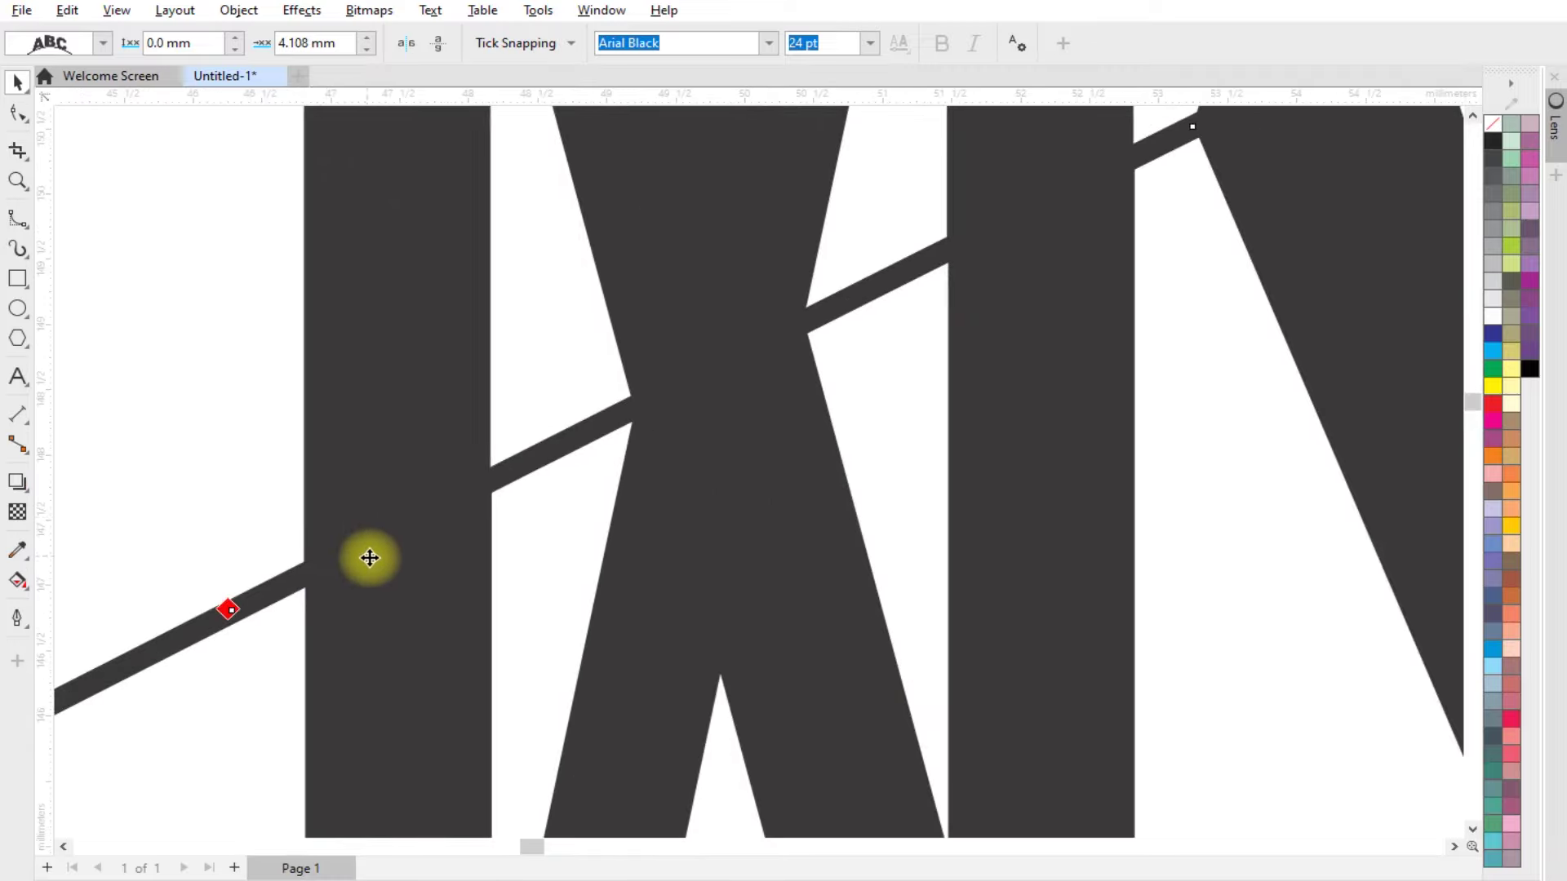
left_click_drag(367, 577, 373, 615)
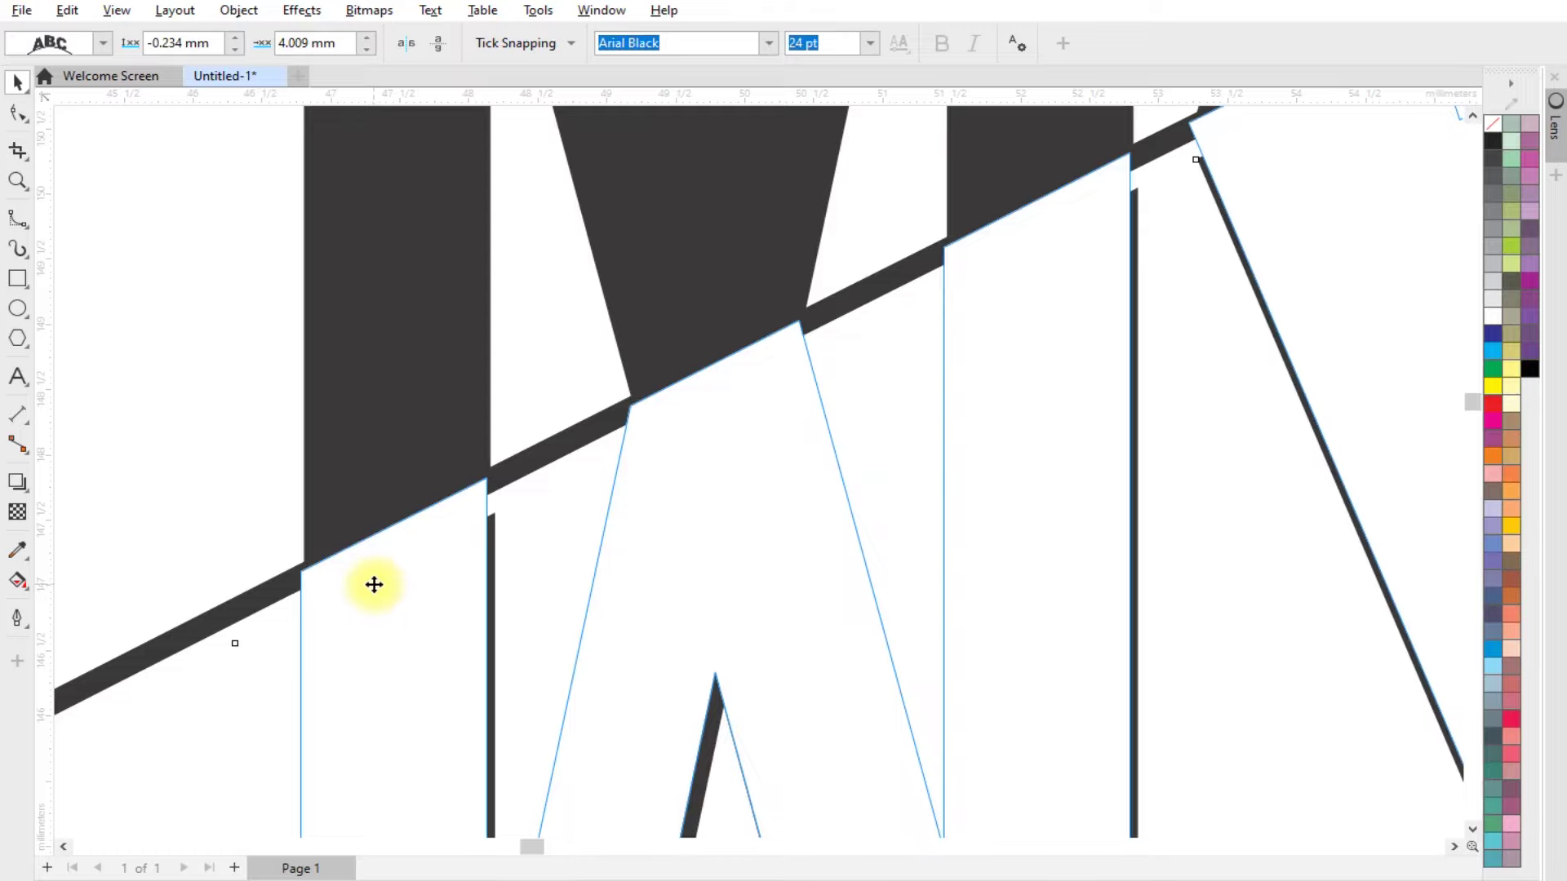
scroll(374, 579, "down", 2)
scroll(378, 531, "down", 1)
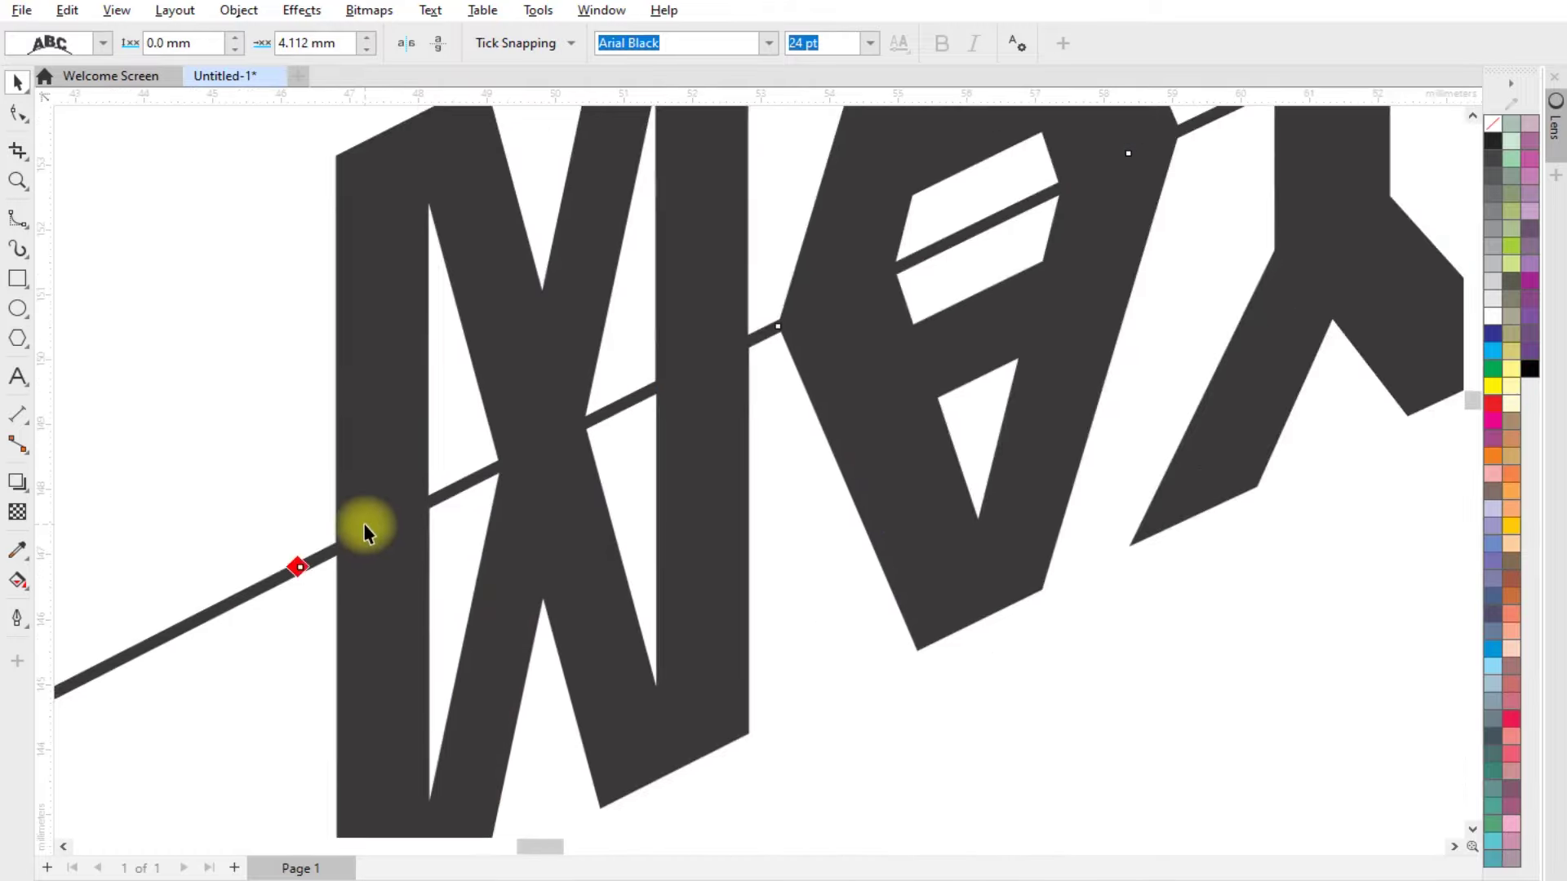
scroll(364, 525, "down", 2)
scroll(307, 514, "down", 1)
scroll(351, 500, "down", 2)
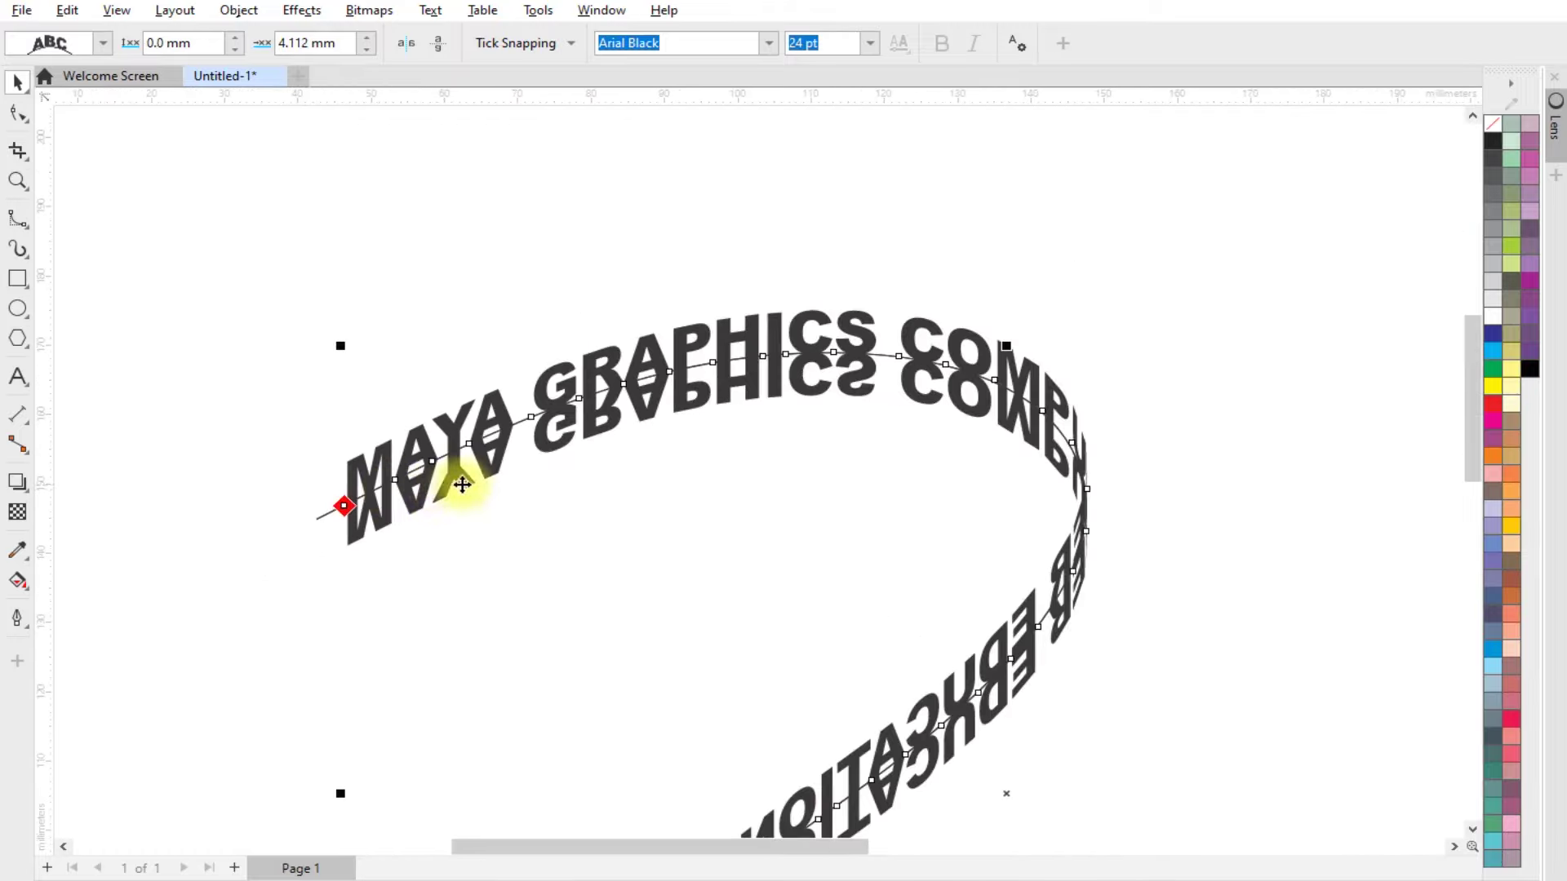
Step: Break the text apart from its S-curve path with Ctrl+K, undoing trial moves
scroll(416, 522, "down", 2)
scroll(441, 514, "up", 2)
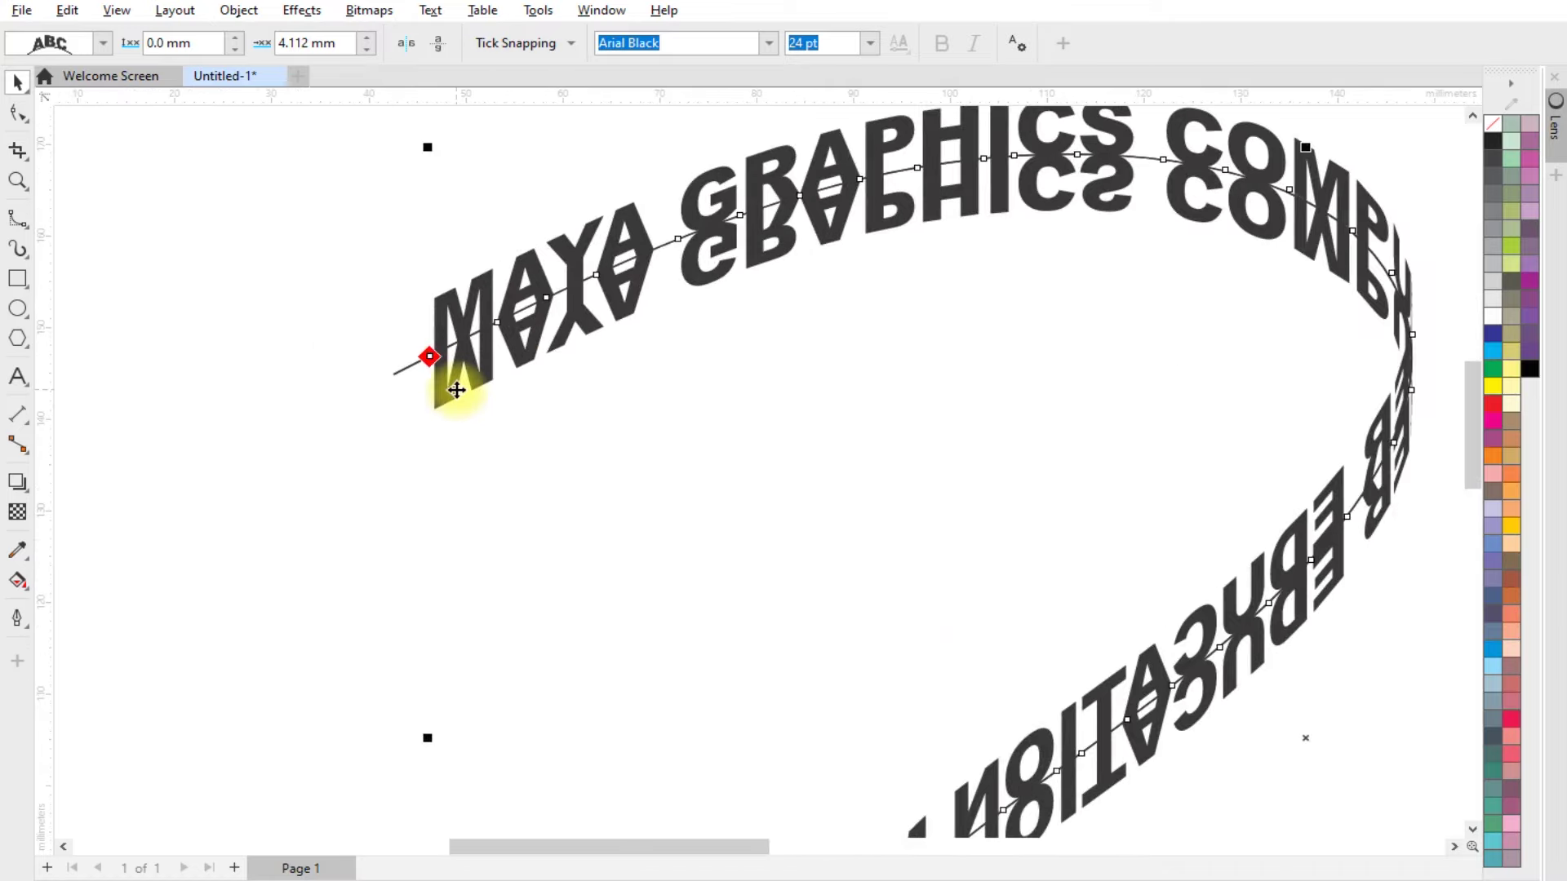
key("ctrl+k")
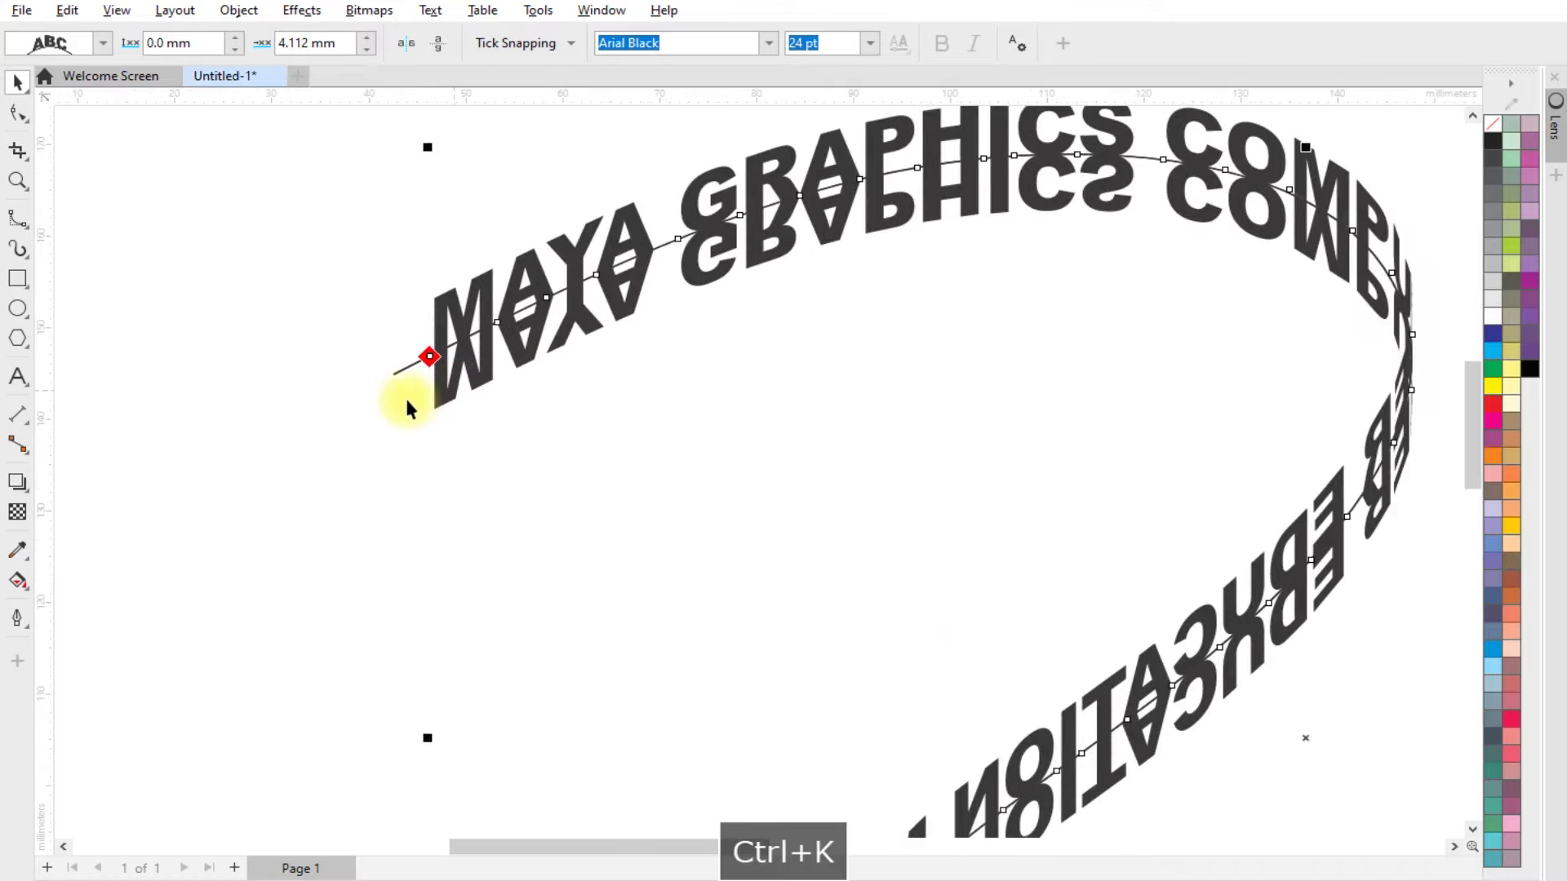
scroll(390, 355, "up", 2)
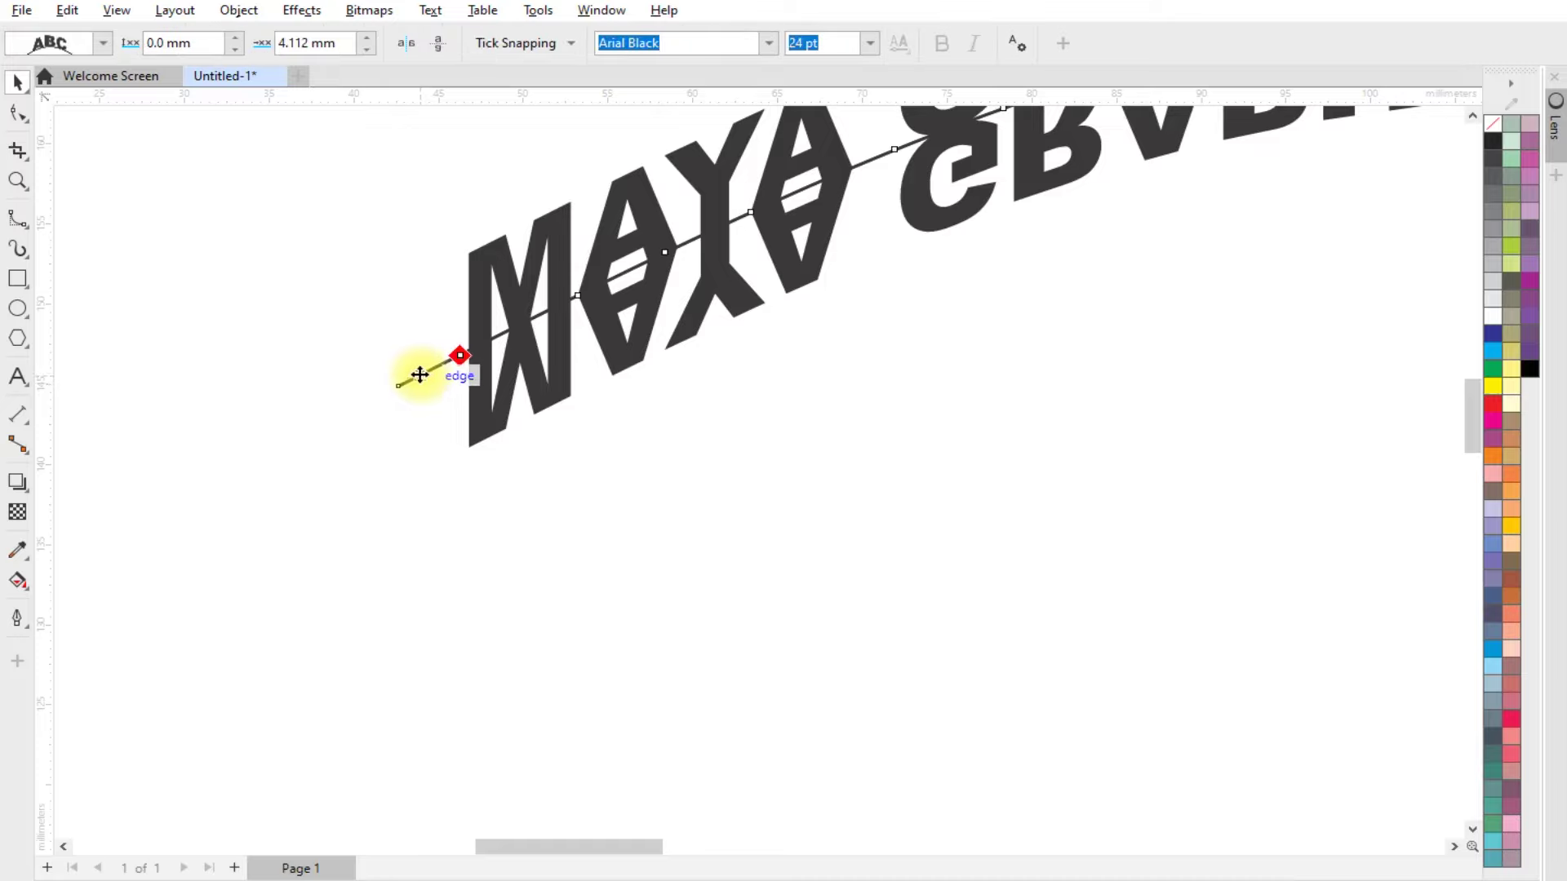
key("ctrl+k")
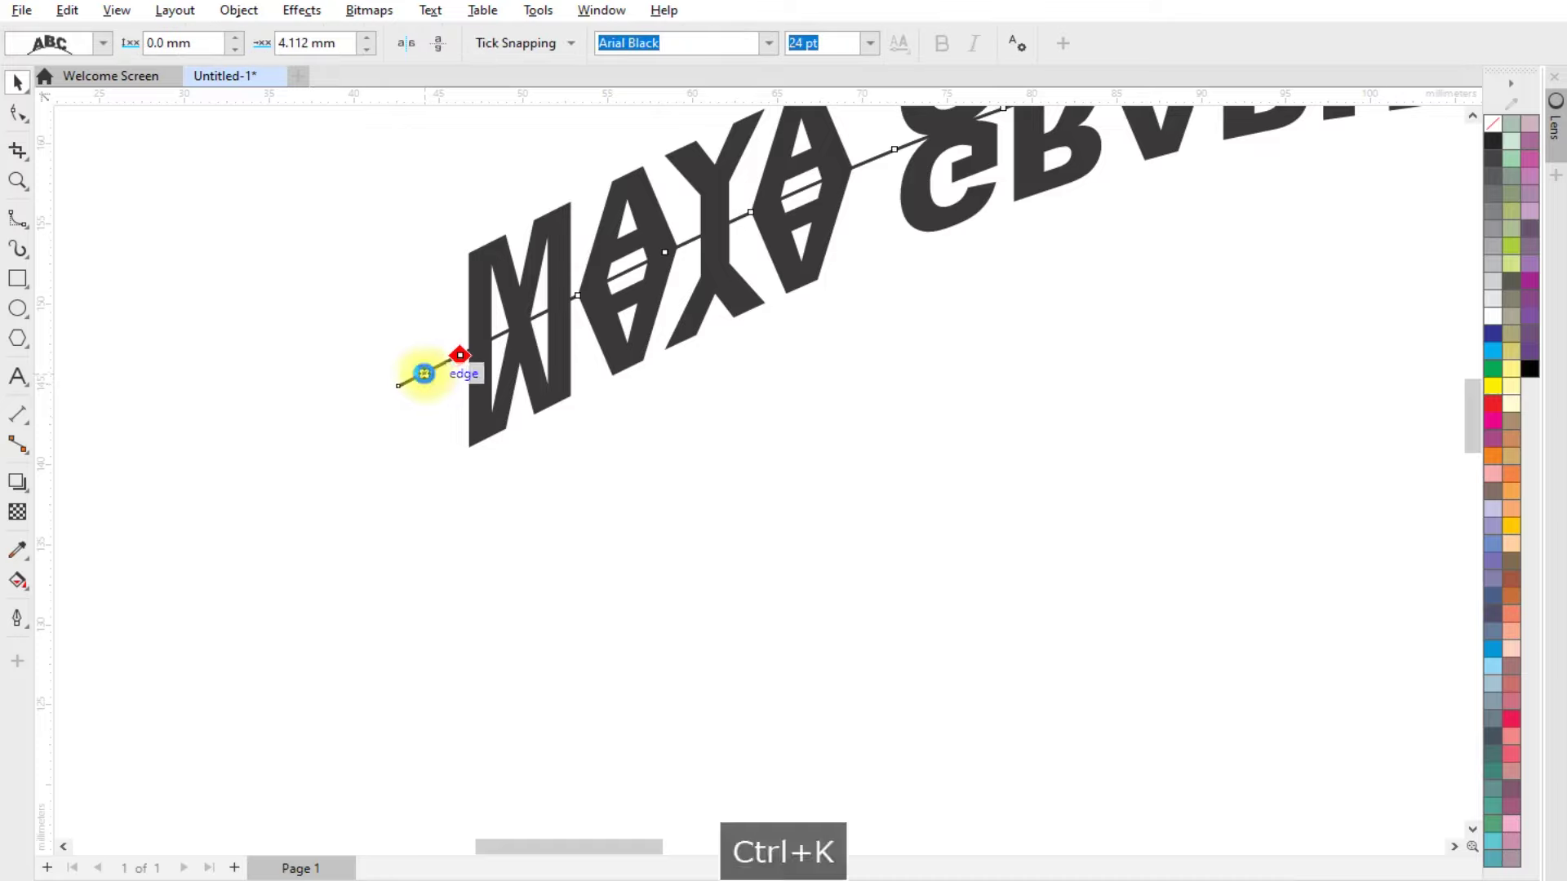
left_click(361, 353)
left_click_drag(482, 269, 437, 272)
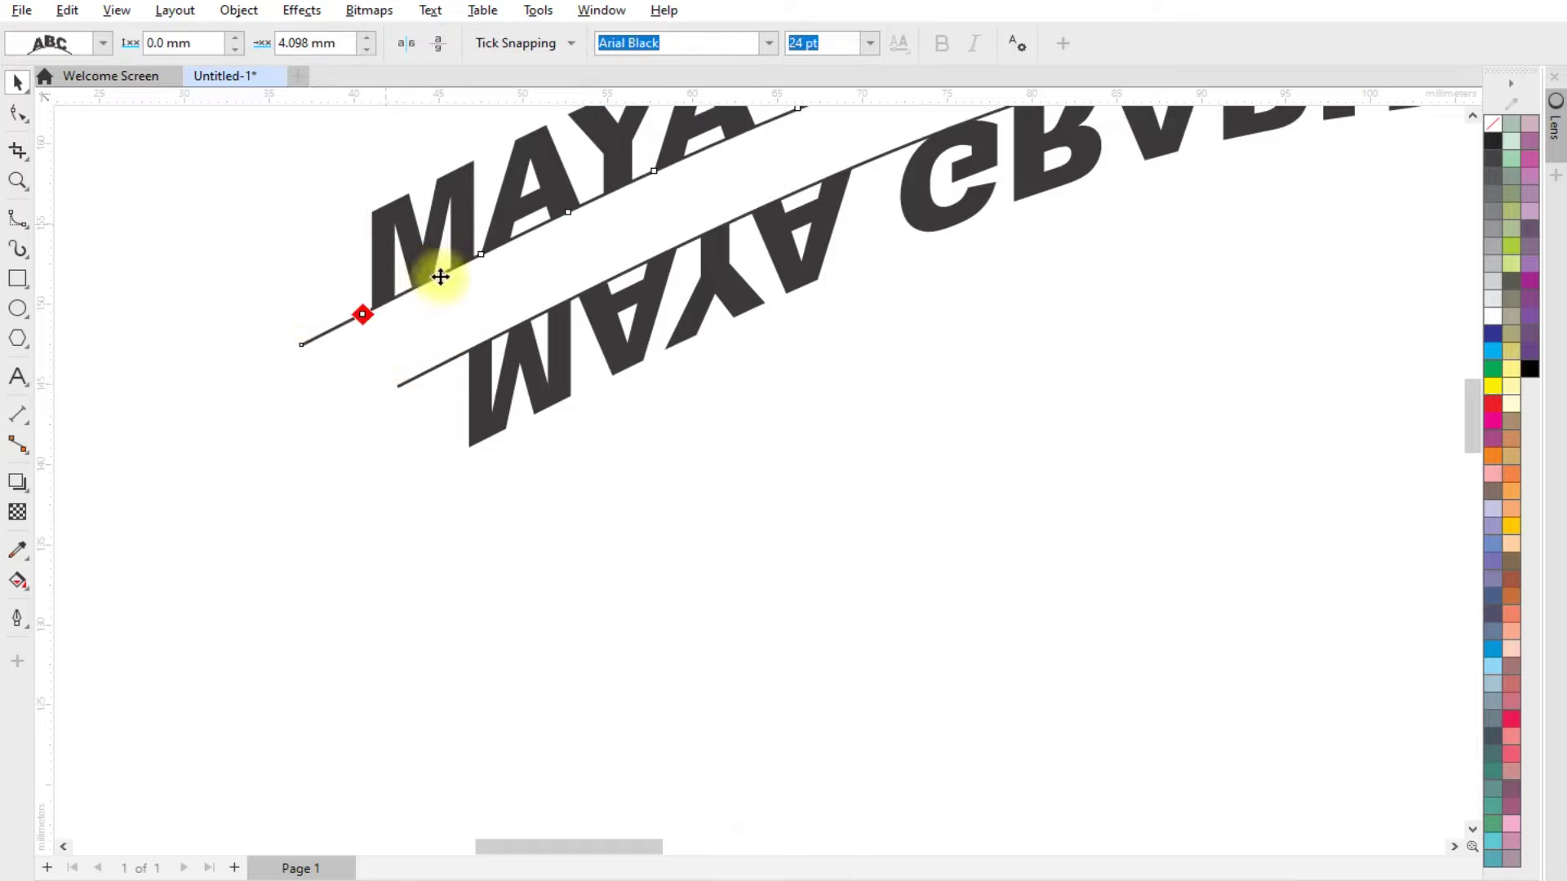
left_click_drag(496, 408, 433, 380)
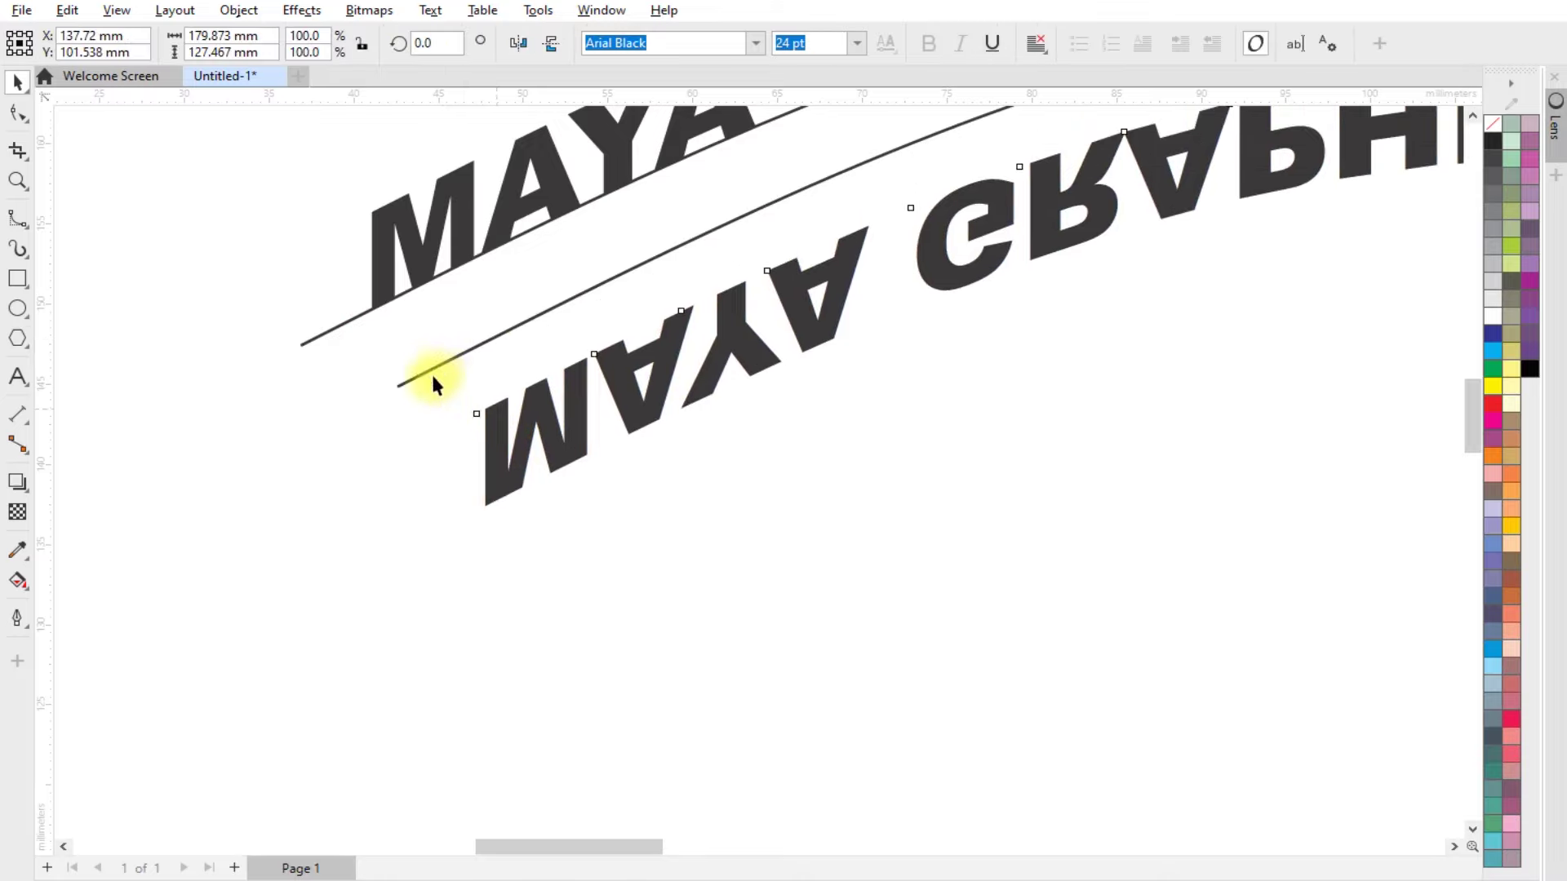
key("ctrl+z")
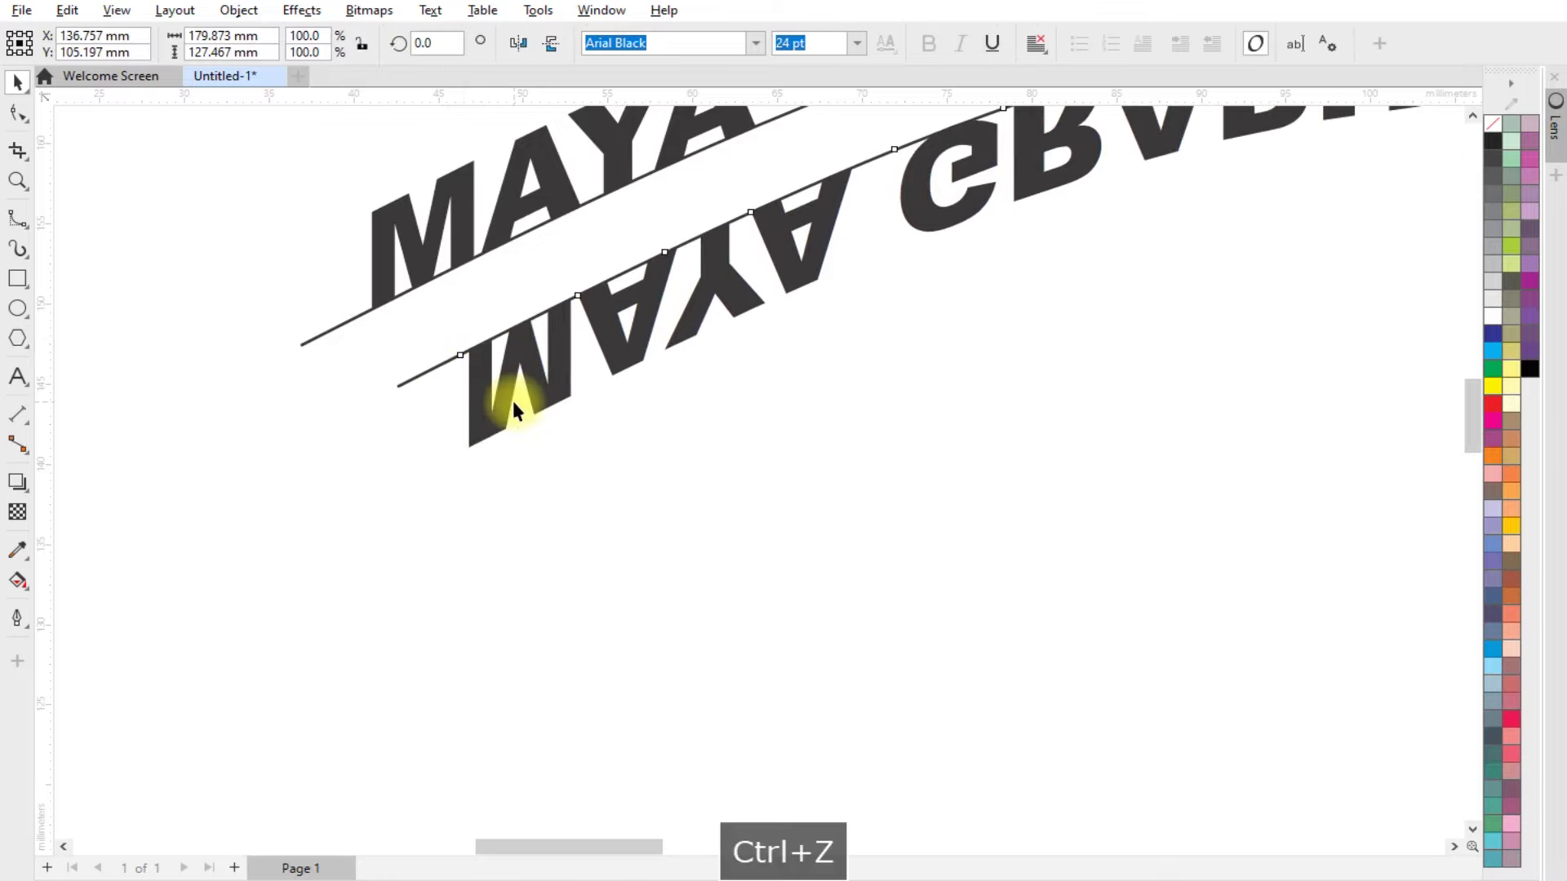
key("ctrl+z")
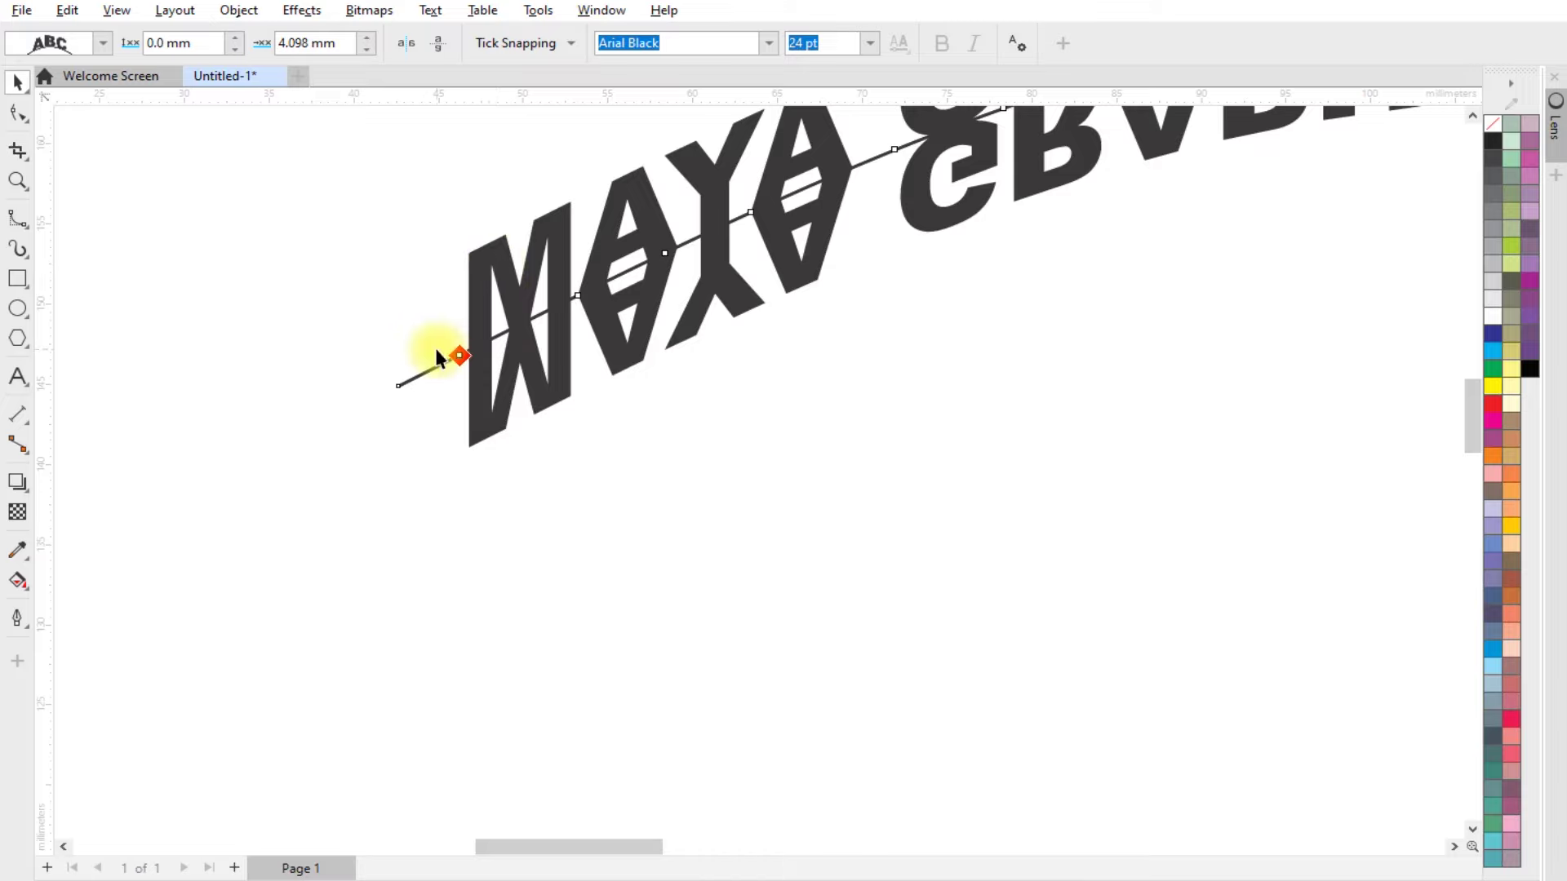
key("ctrl+k")
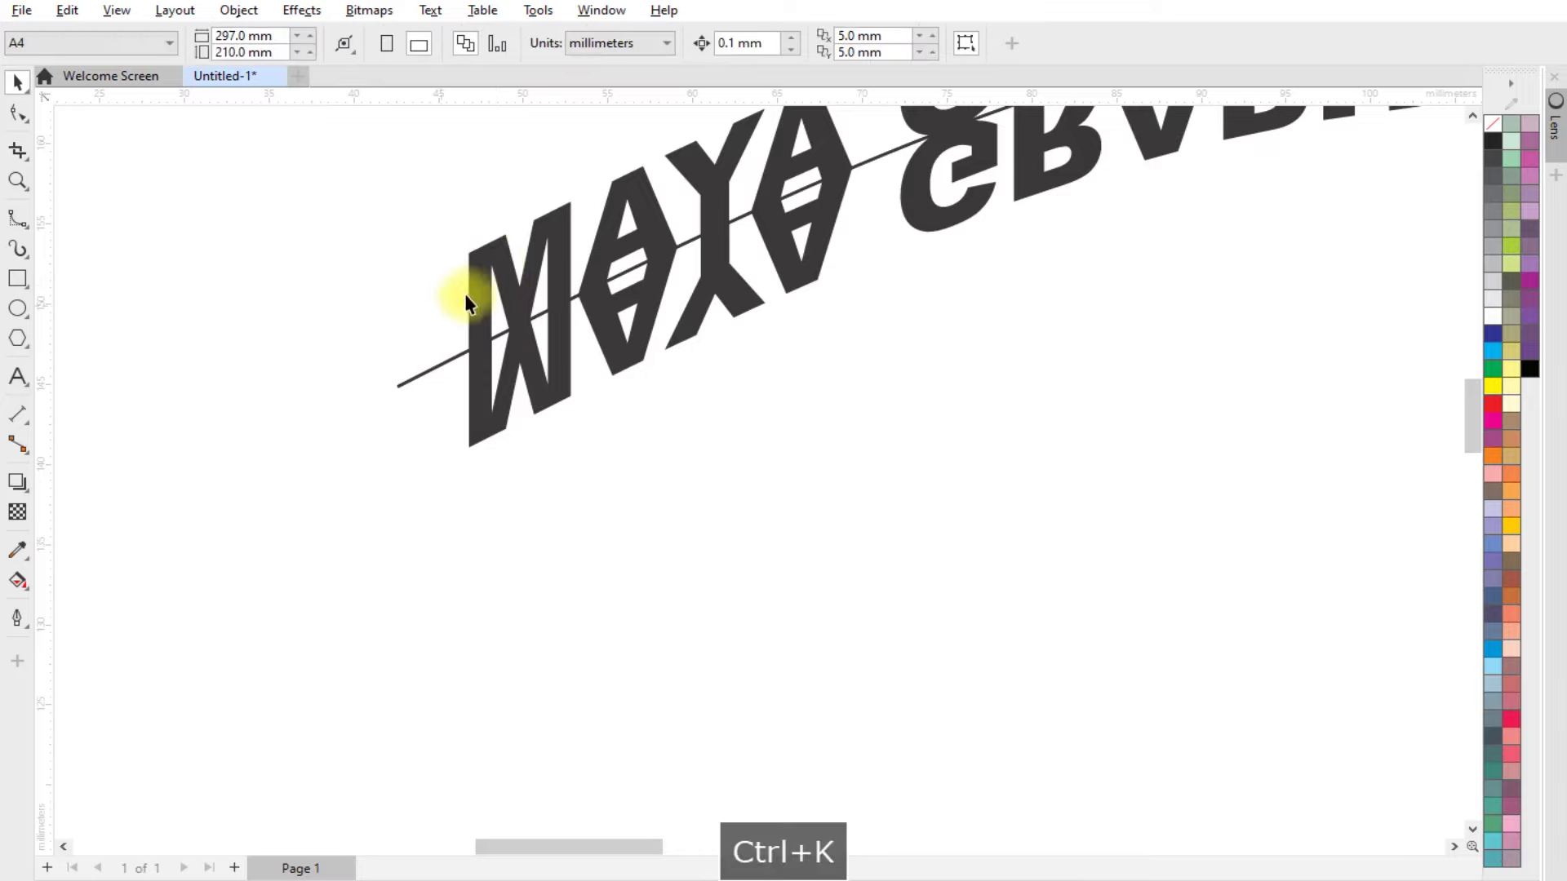
left_click_drag(477, 277, 420, 258)
key("ctrl+z")
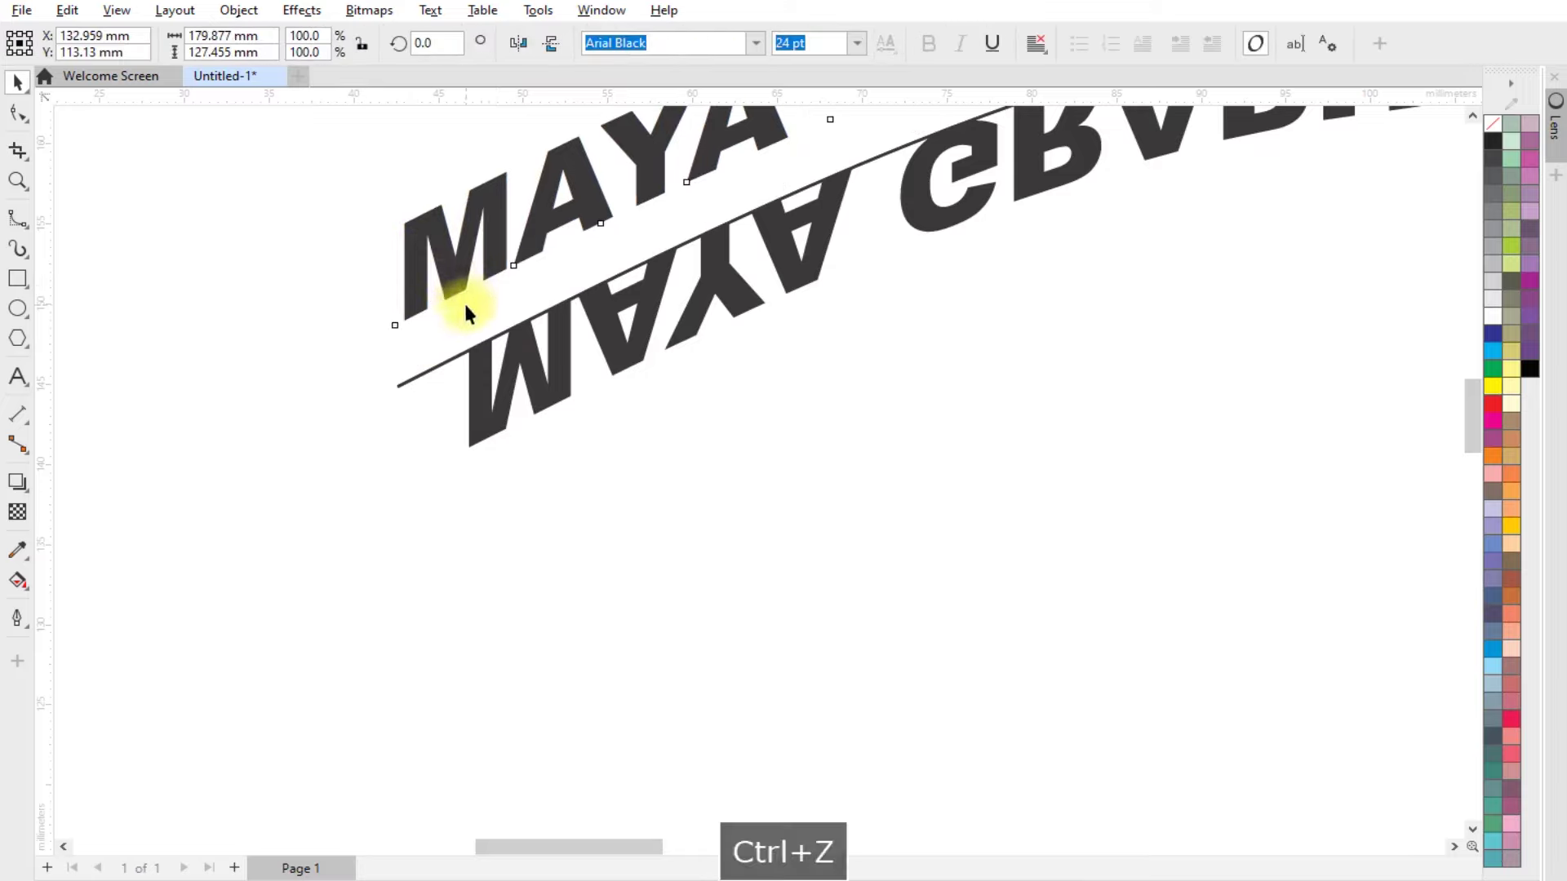
Step: Pull the S-curve off the lettering, delete the extra path, and drop a copy just below
left_click(415, 380)
scroll(929, 374, "down", 1)
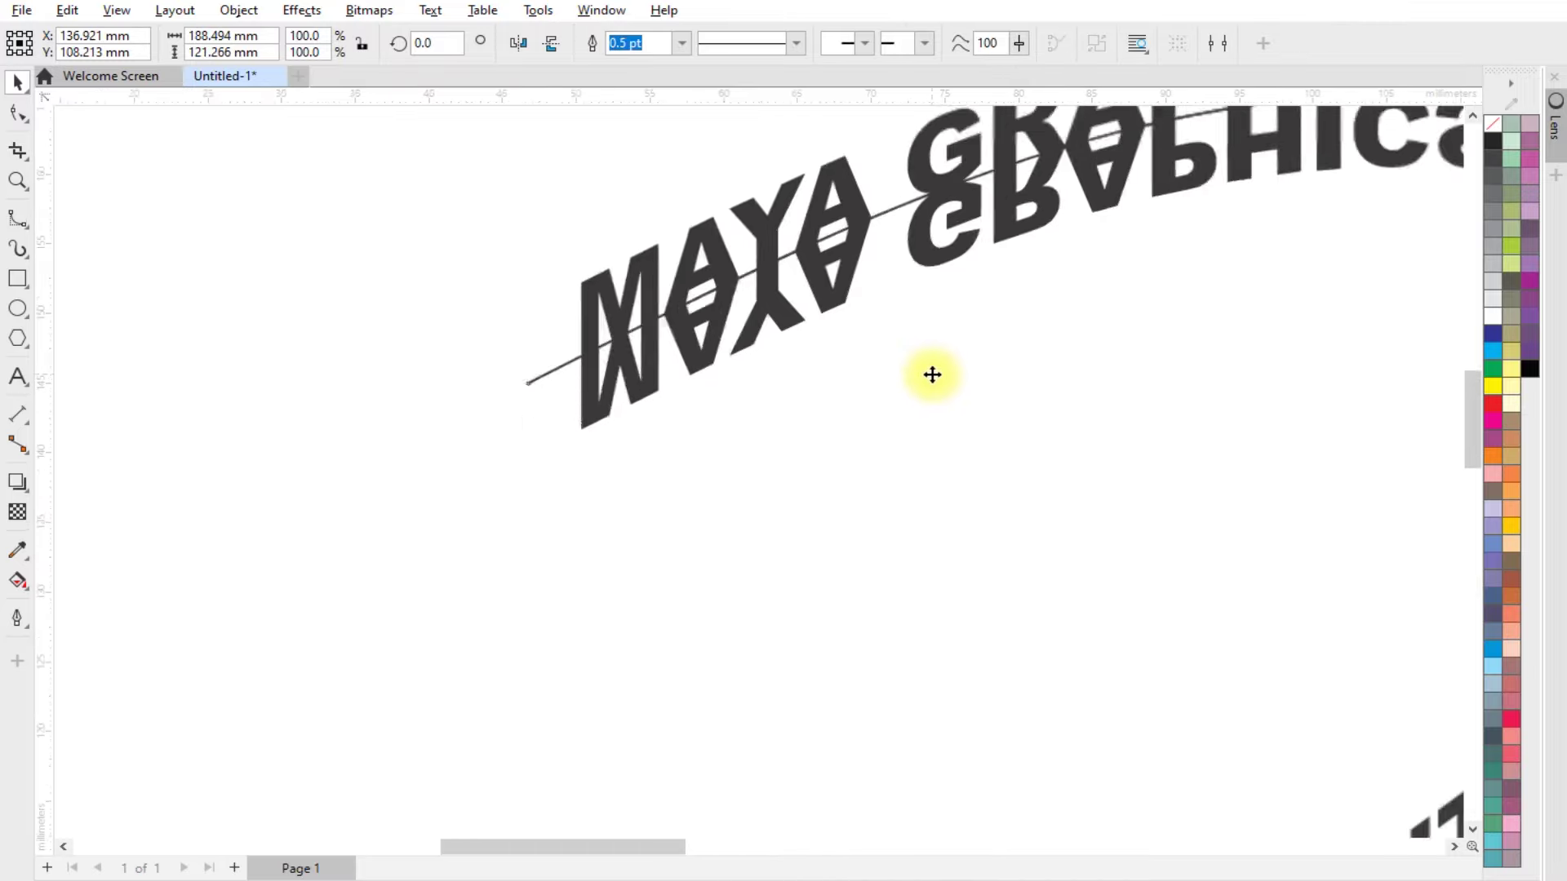
scroll(898, 363, "down", 1)
scroll(897, 363, "down", 1)
left_click_drag(710, 375, 266, 344)
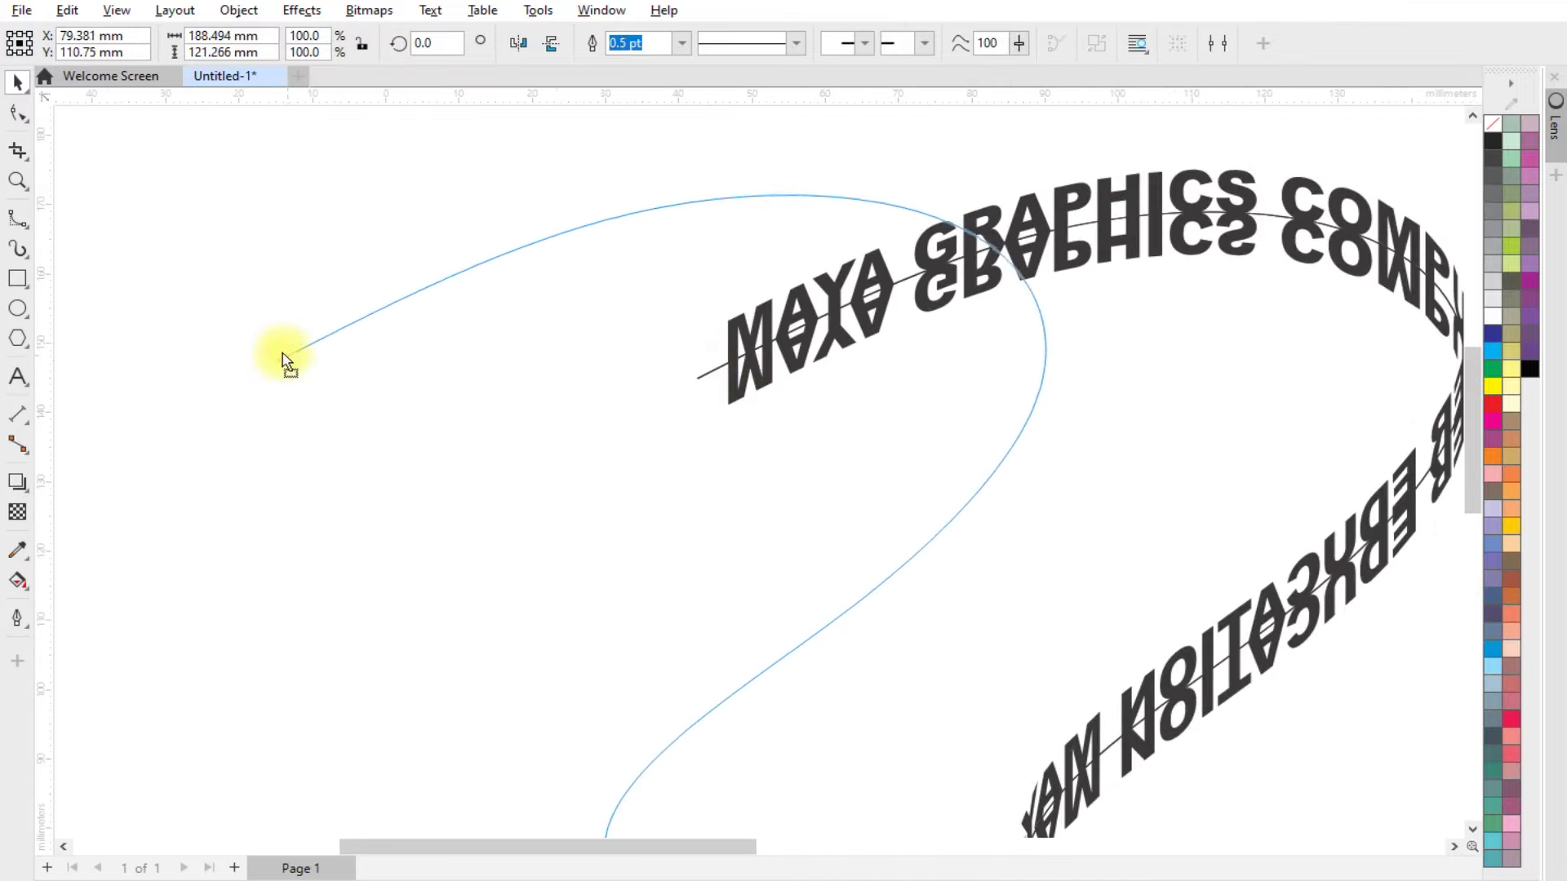
left_click_drag(707, 372, 482, 404)
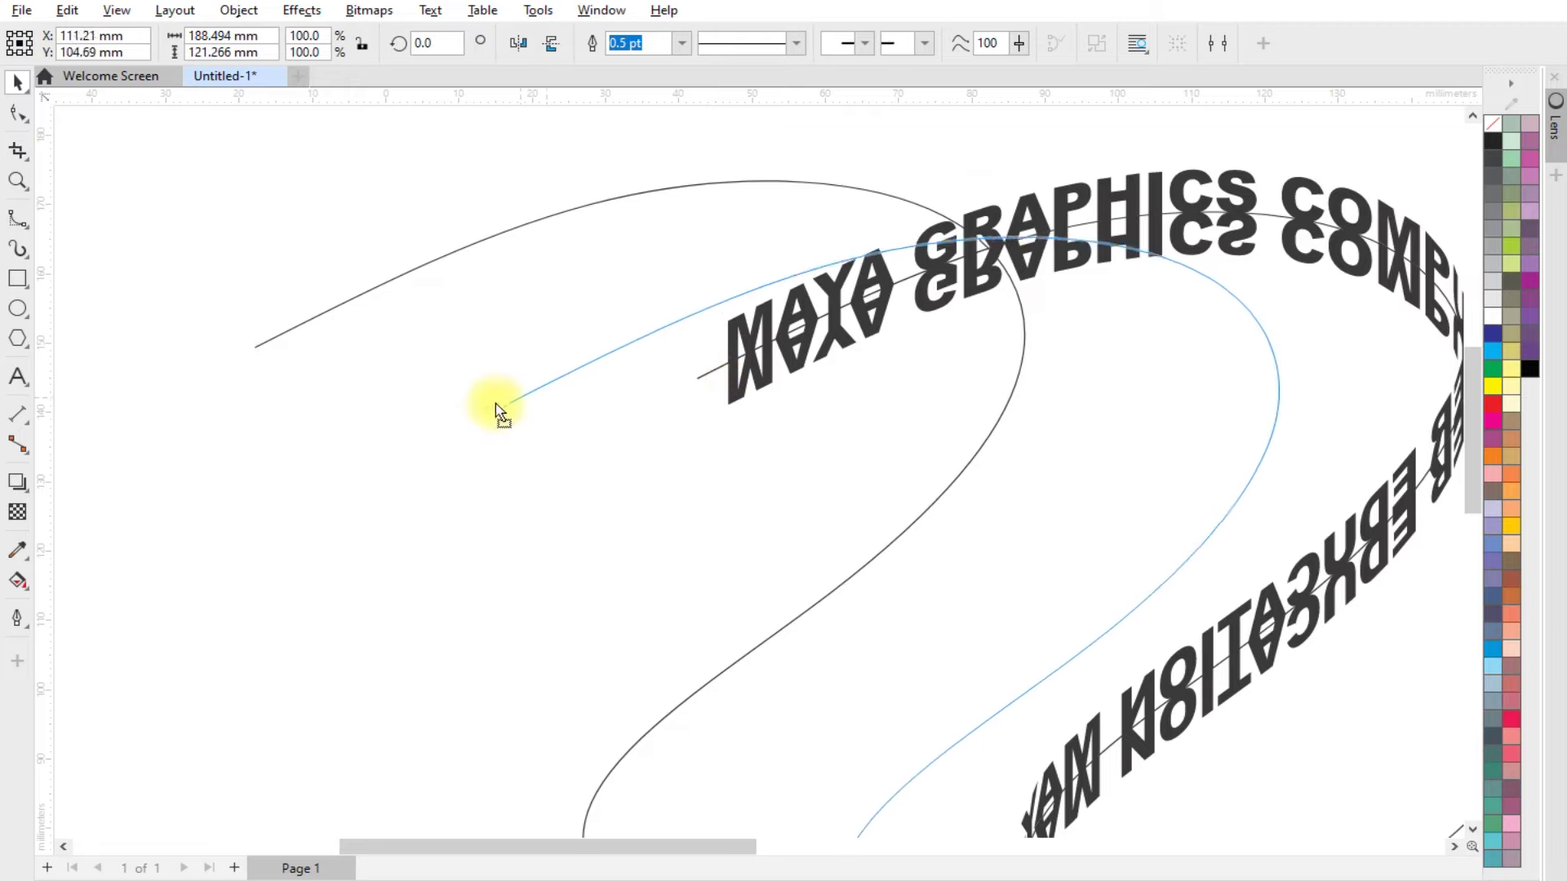
key("Delete")
scroll(374, 272, "up", 1)
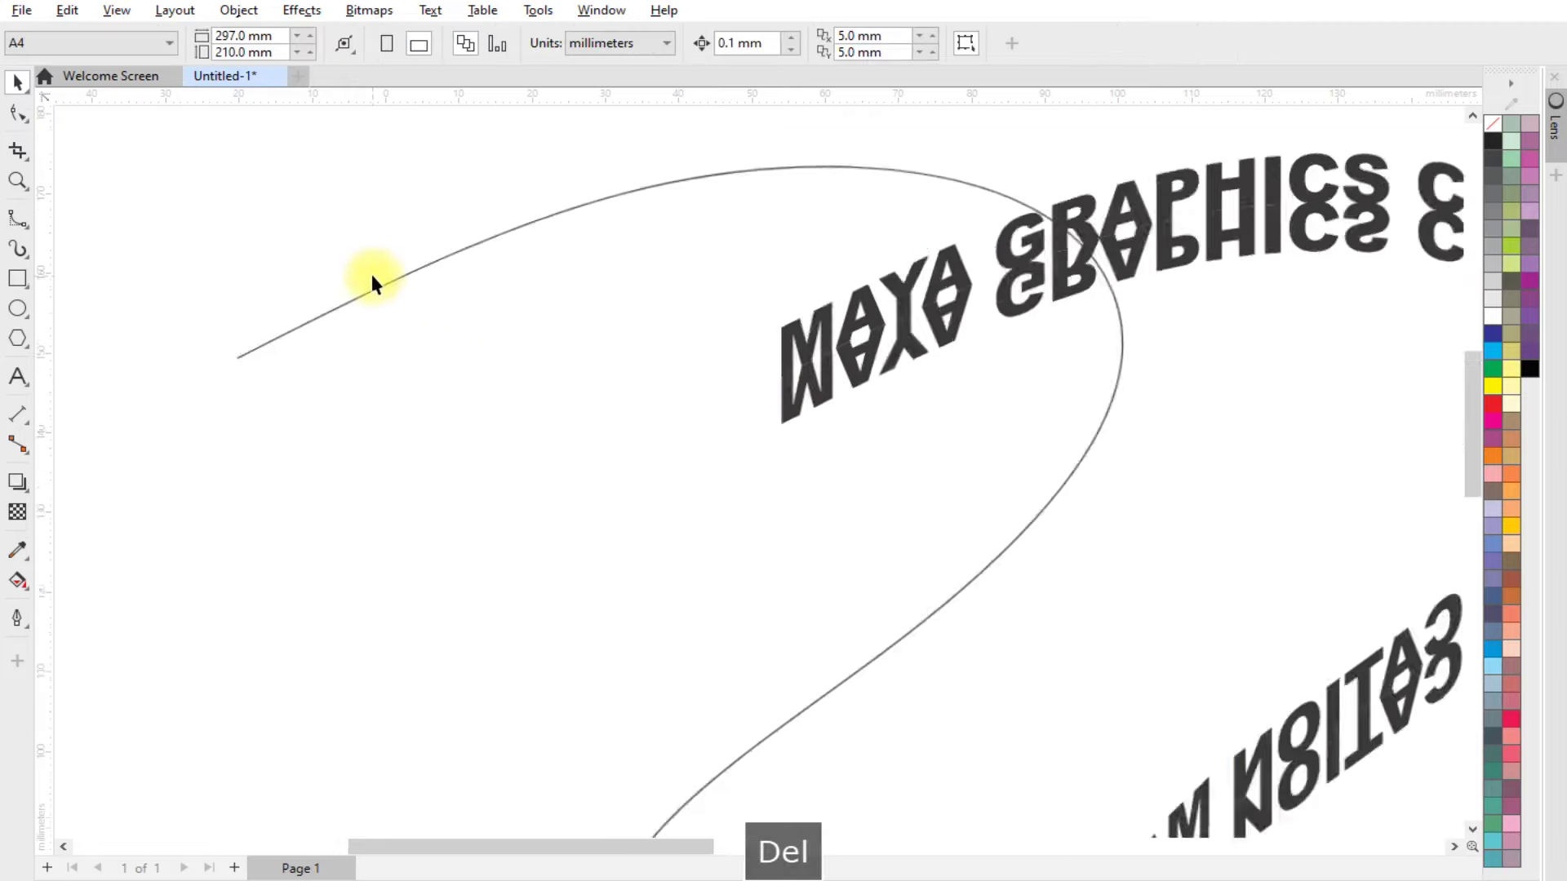
scroll(445, 270, "up", 1)
left_click(456, 258)
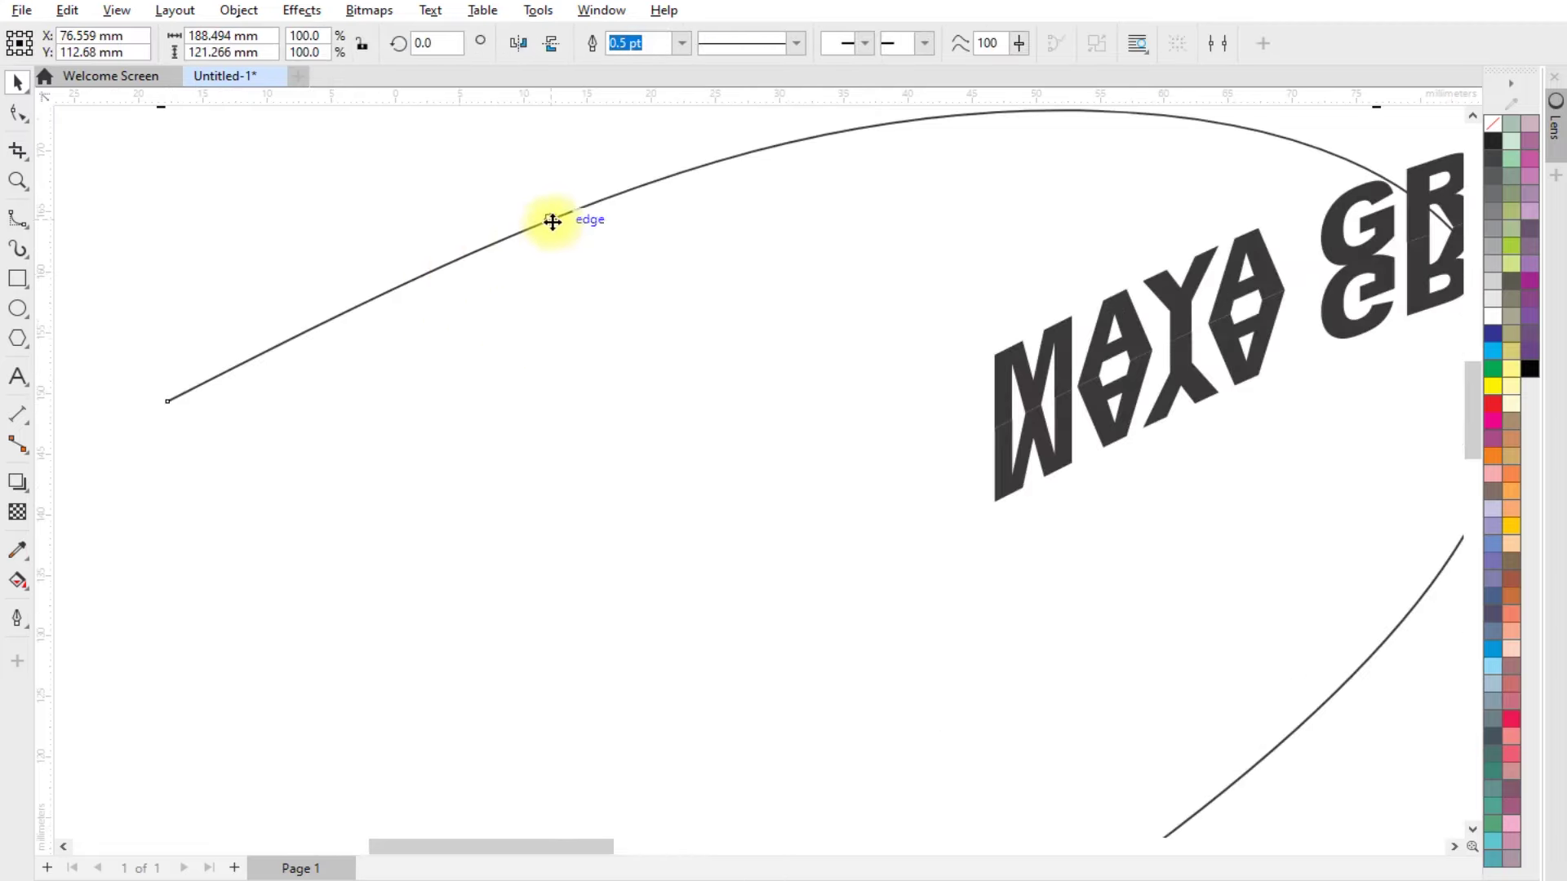
left_click_drag(552, 221, 553, 297)
Step: Give the lower S-curve copy a 10% Black outline
scroll(551, 293, "up", 1)
scroll(571, 302, "up", 1)
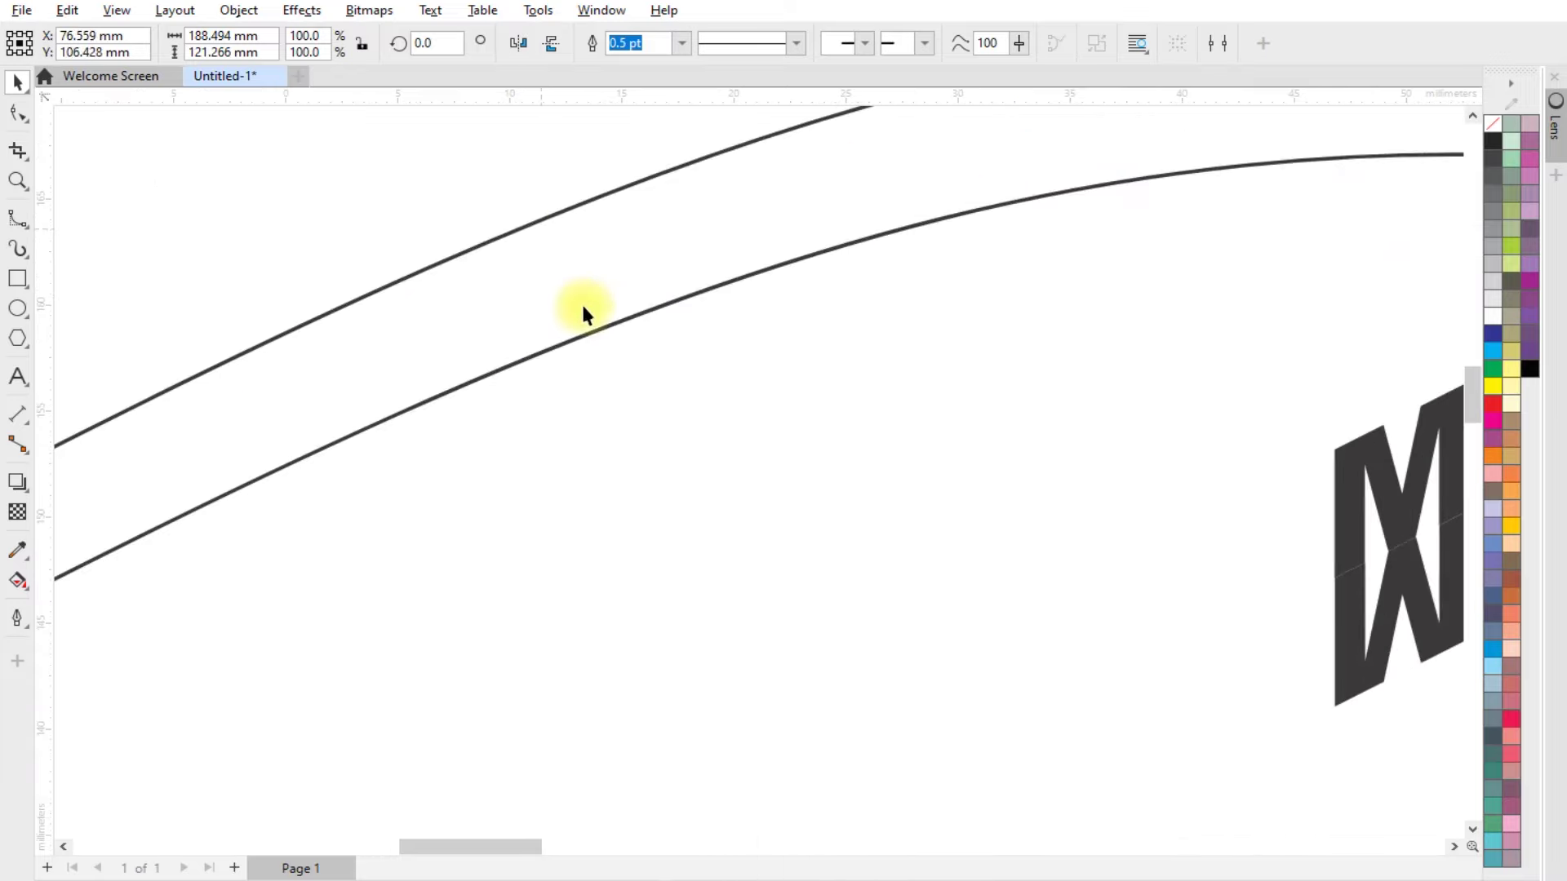
scroll(581, 302, "down", 1)
scroll(571, 196, "up", 2)
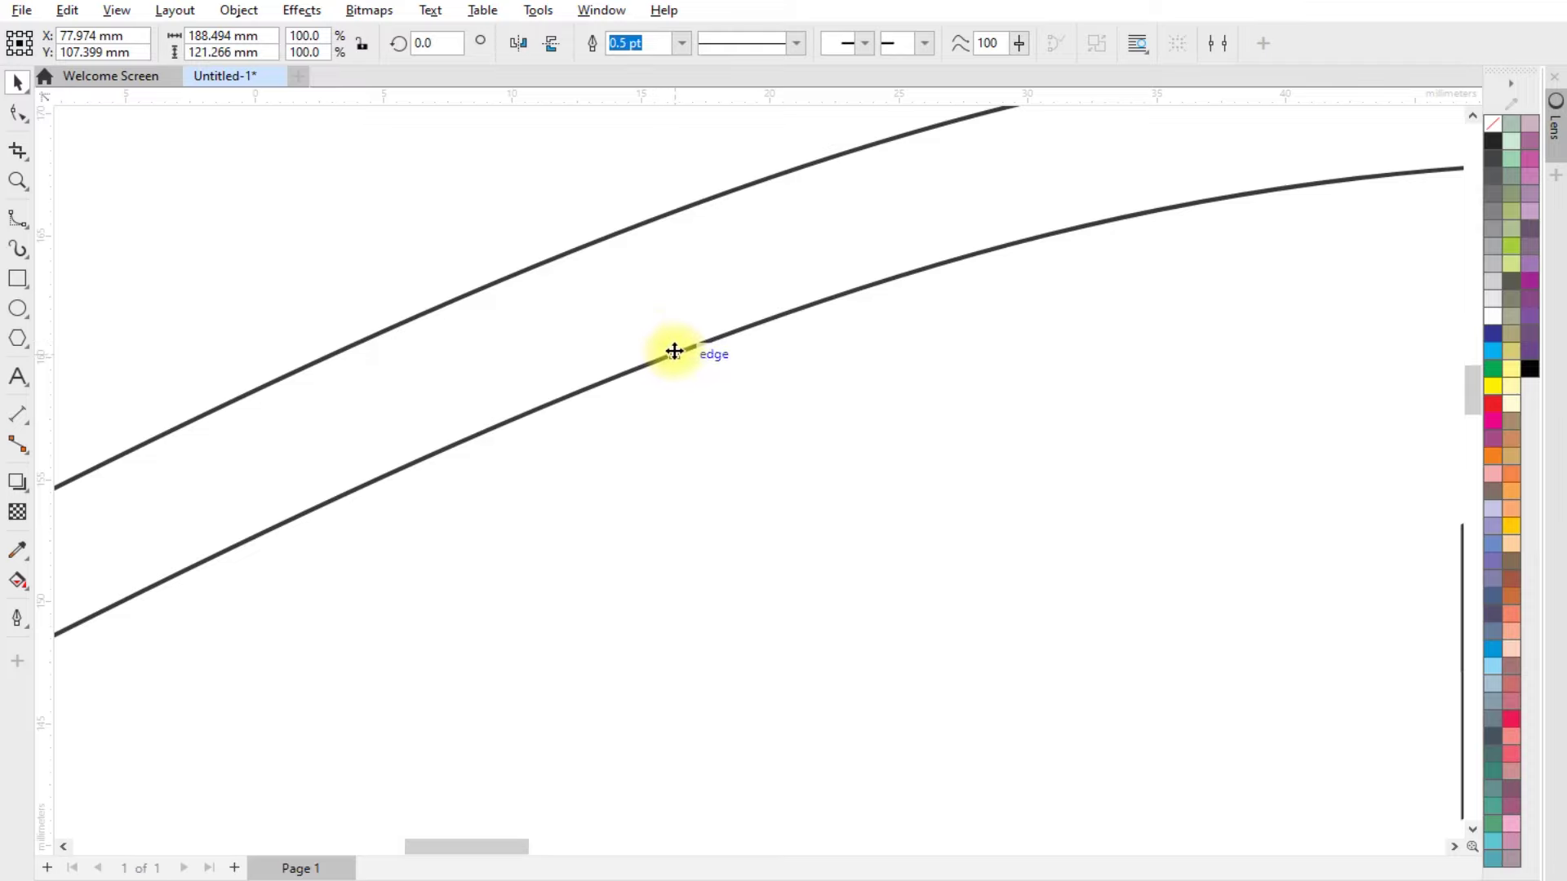
right_click(1491, 302)
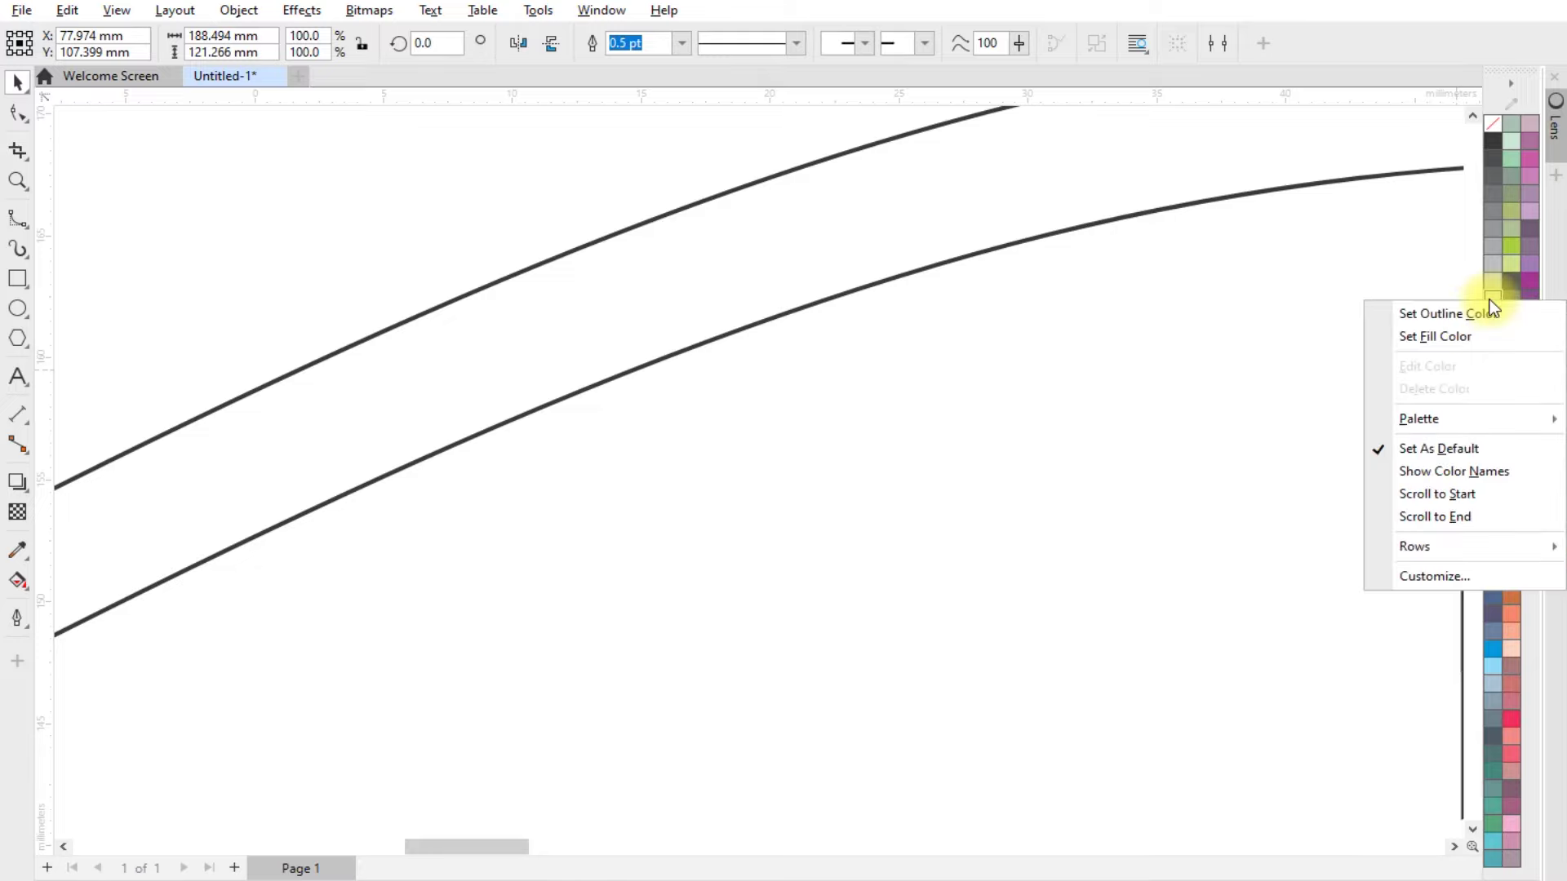
left_click(1441, 316)
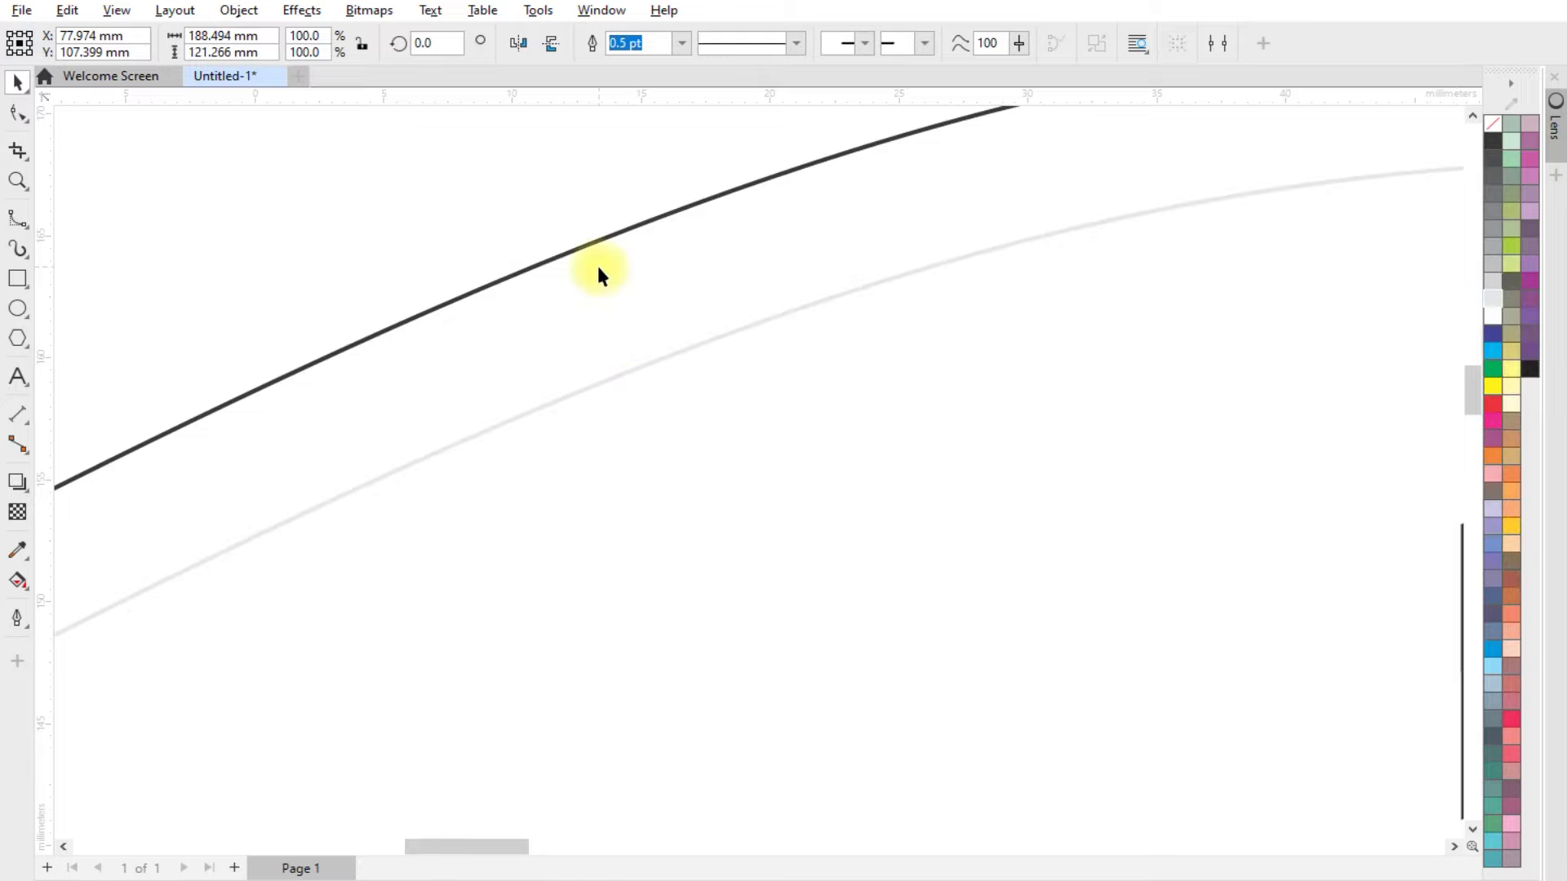
scroll(598, 268, "up", 1)
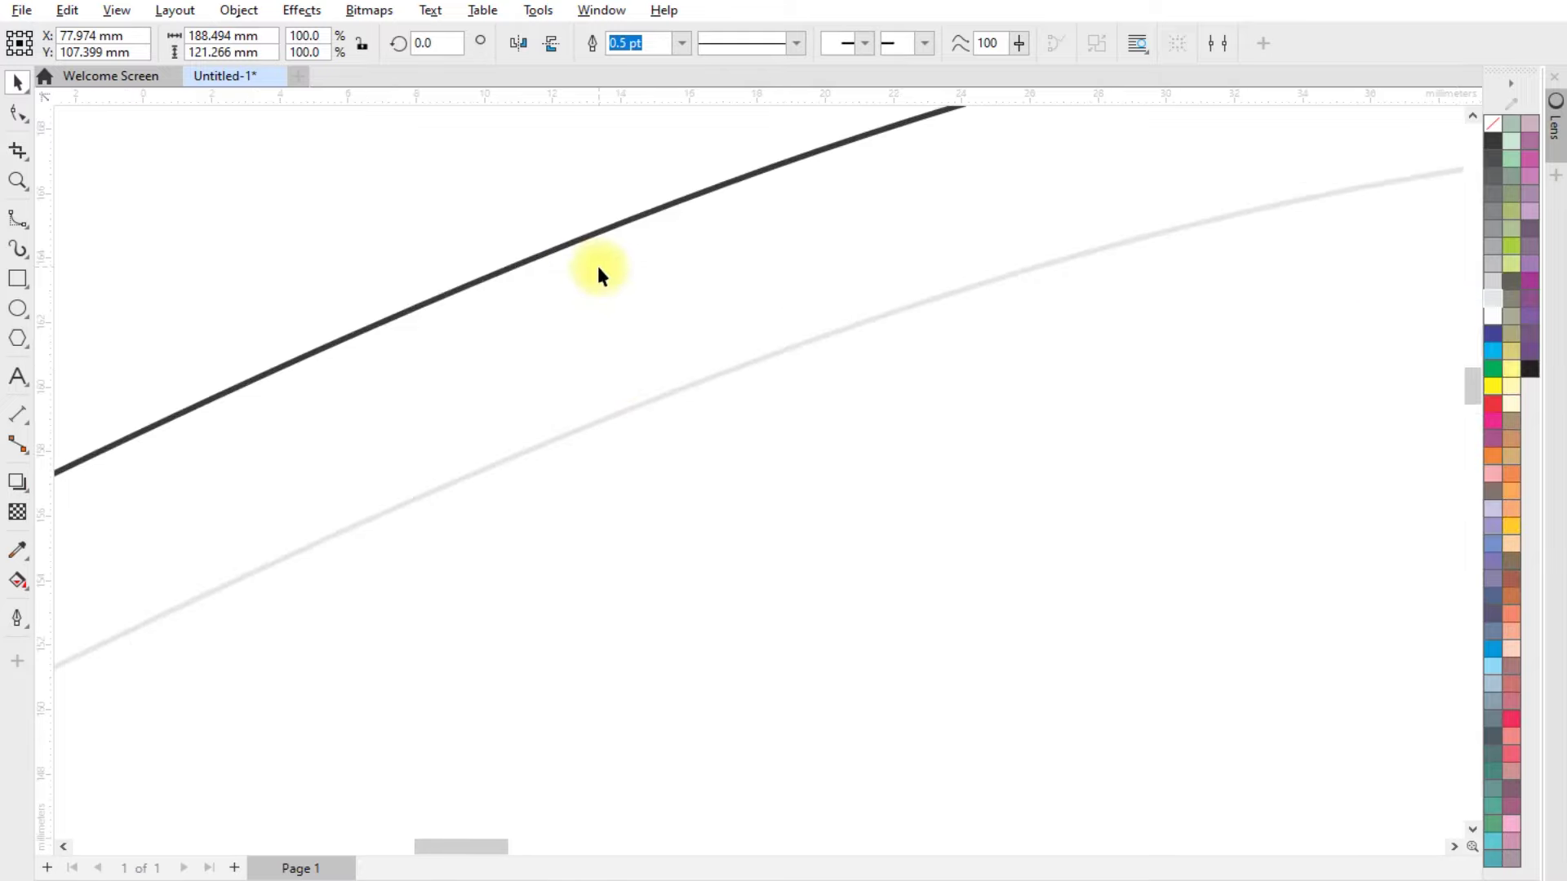
Step: Create a blend from the dark S-curve to the light grey copy
left_click(18, 488)
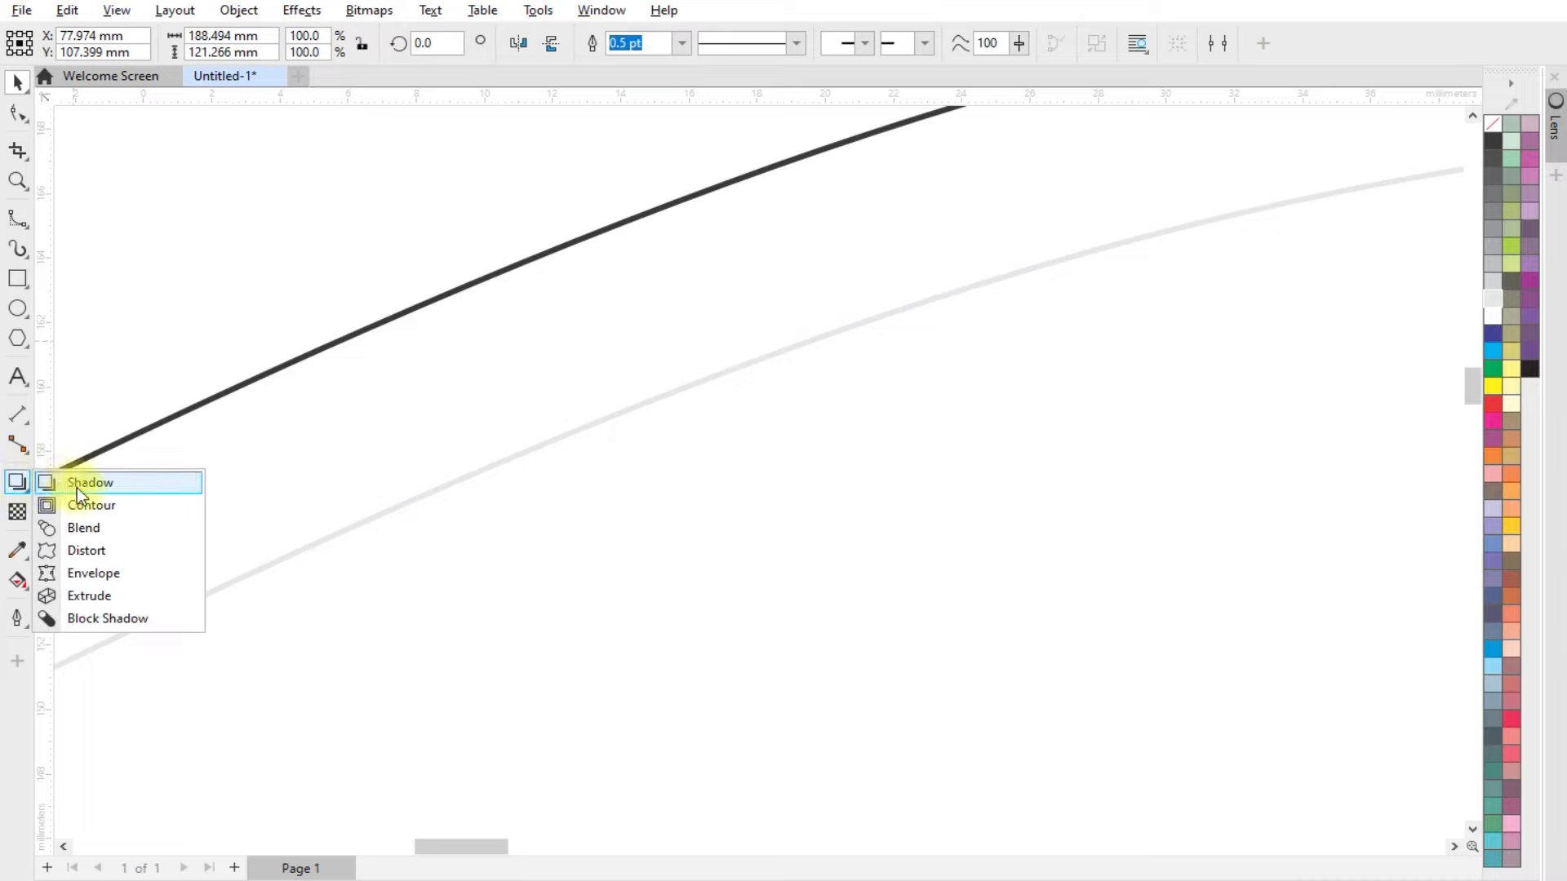
left_click(99, 527)
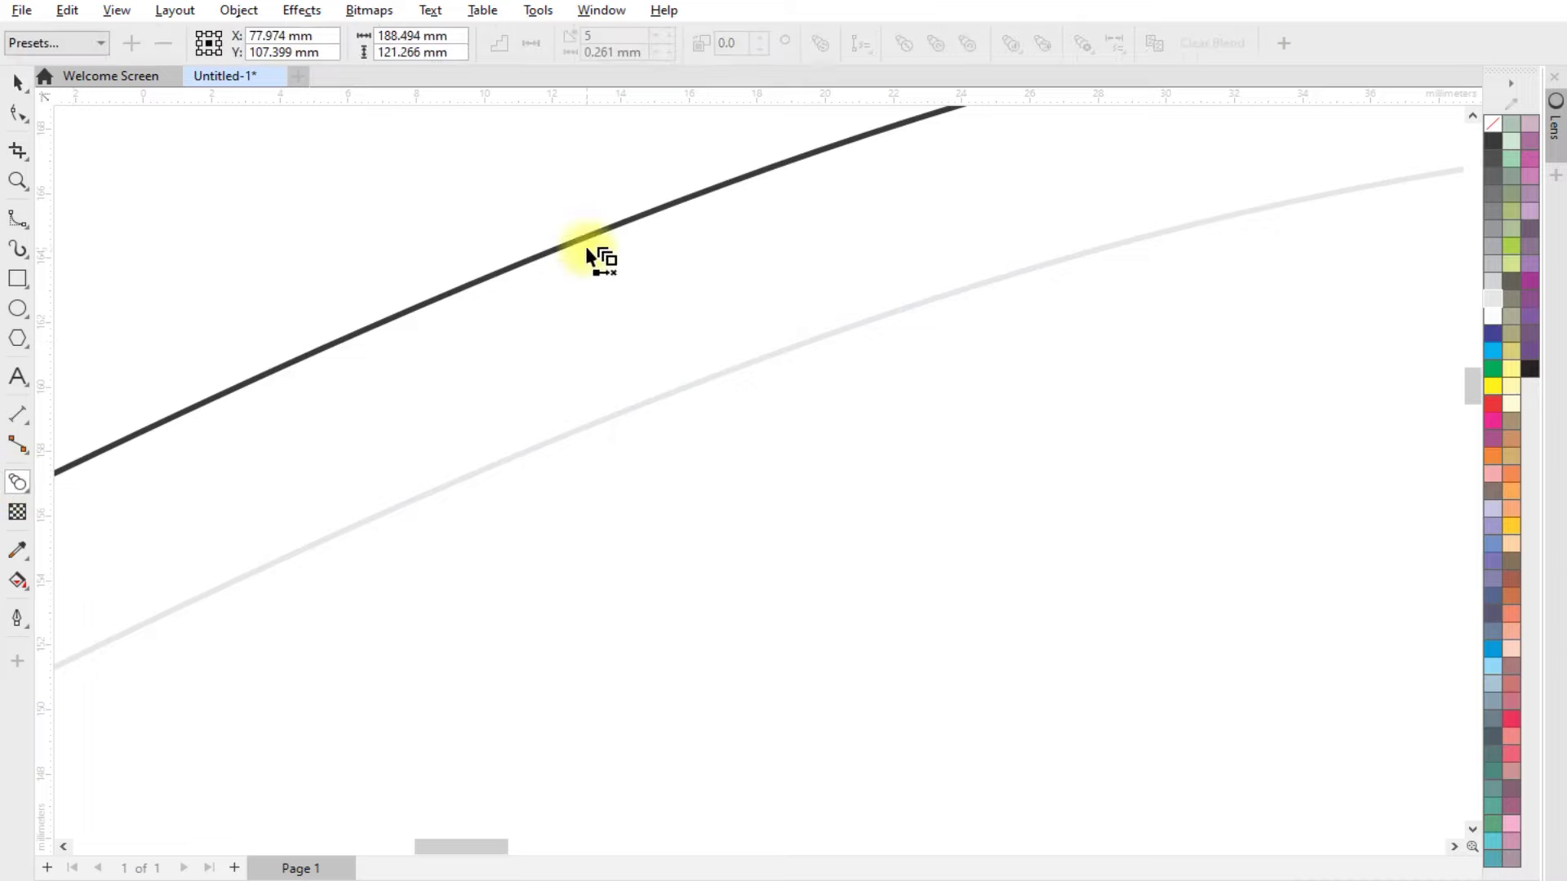
left_click_drag(591, 232, 610, 414)
scroll(511, 370, "down", 1)
scroll(375, 349, "down", 2)
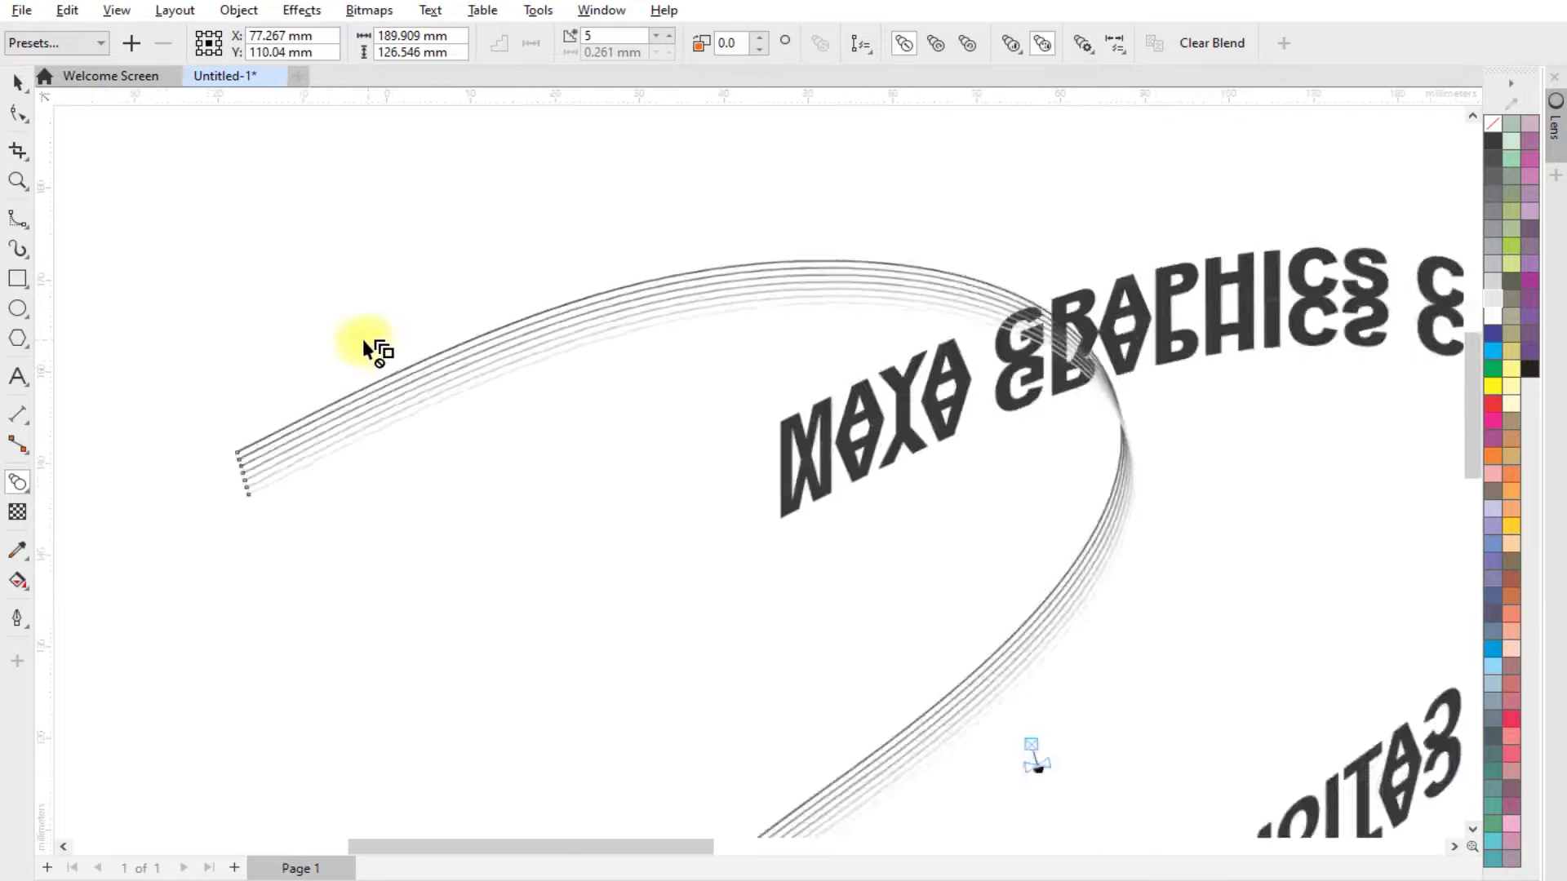
scroll(500, 424, "down", 1)
scroll(577, 262, "up", 2)
scroll(580, 193, "up", 2)
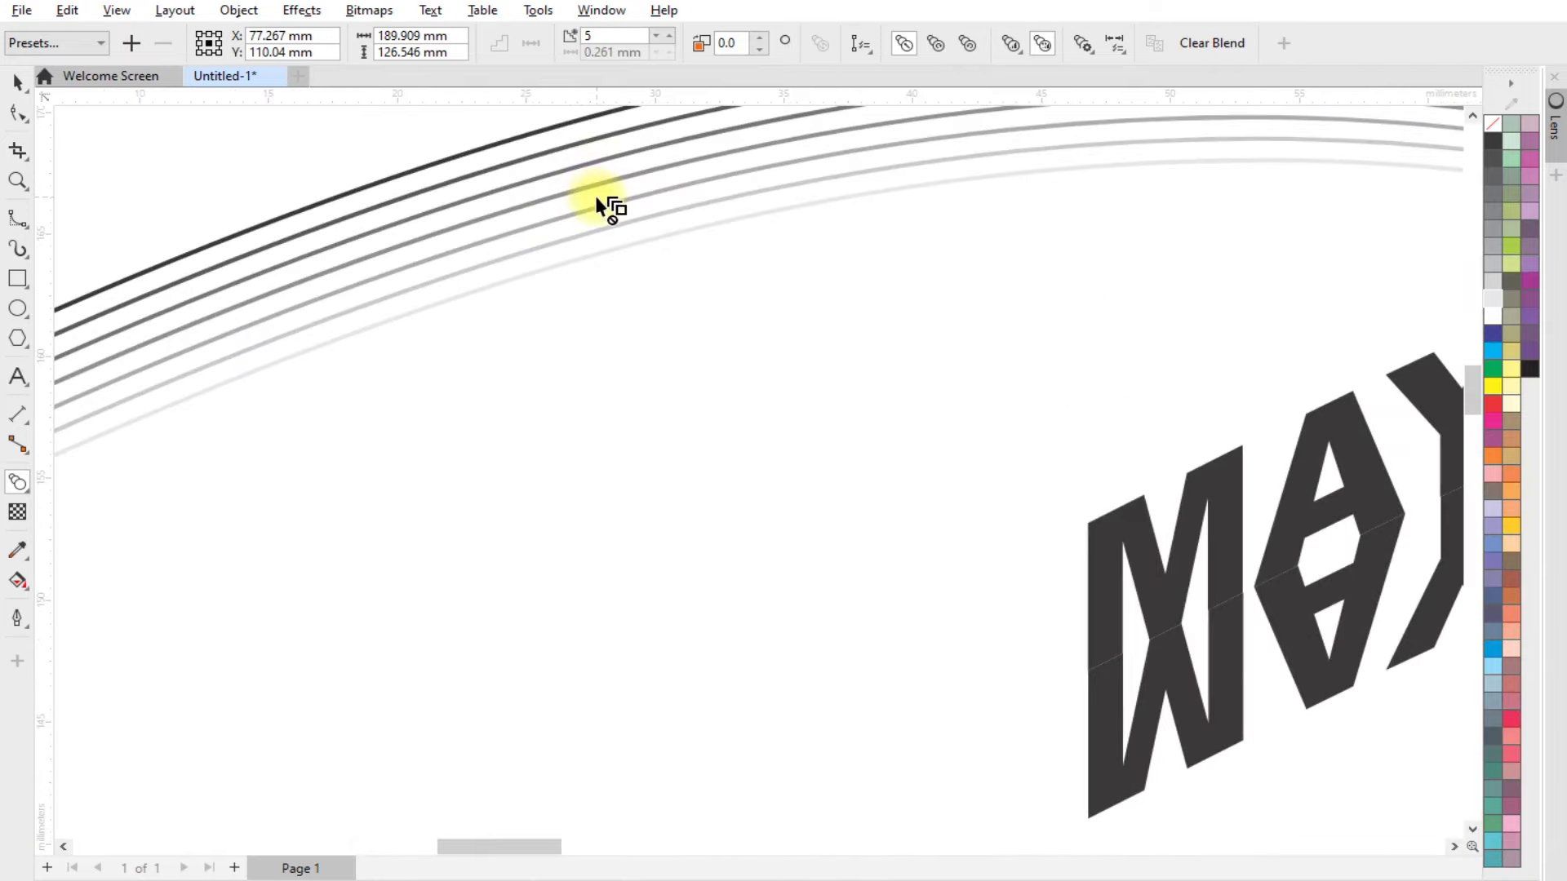
scroll(602, 237, "down", 2)
scroll(653, 192, "up", 2)
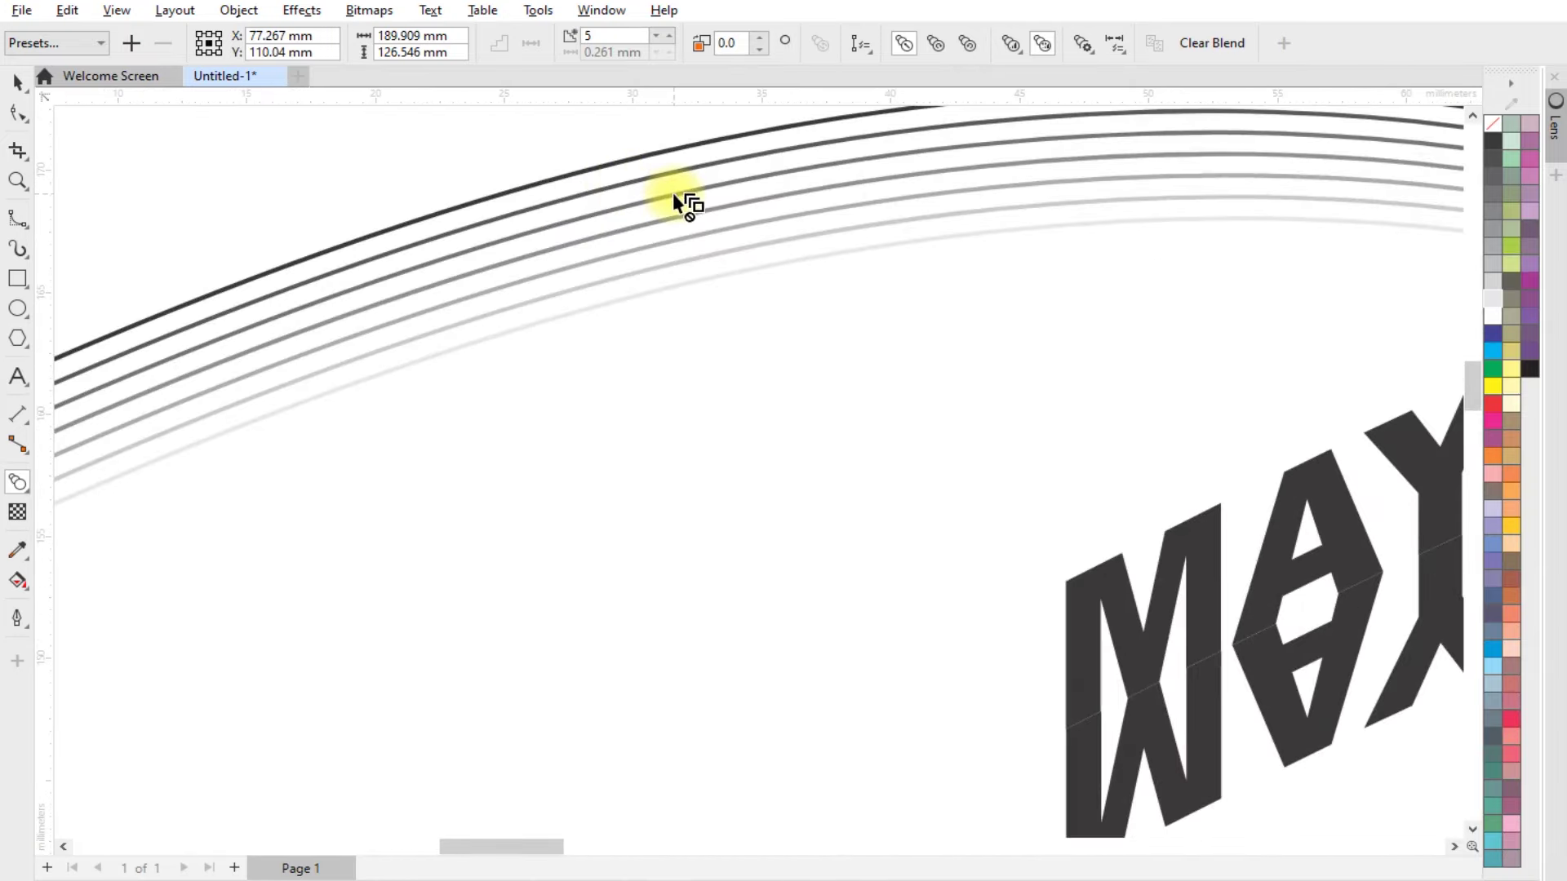
Step: Raise the blend step count to 100
double_click(604, 35)
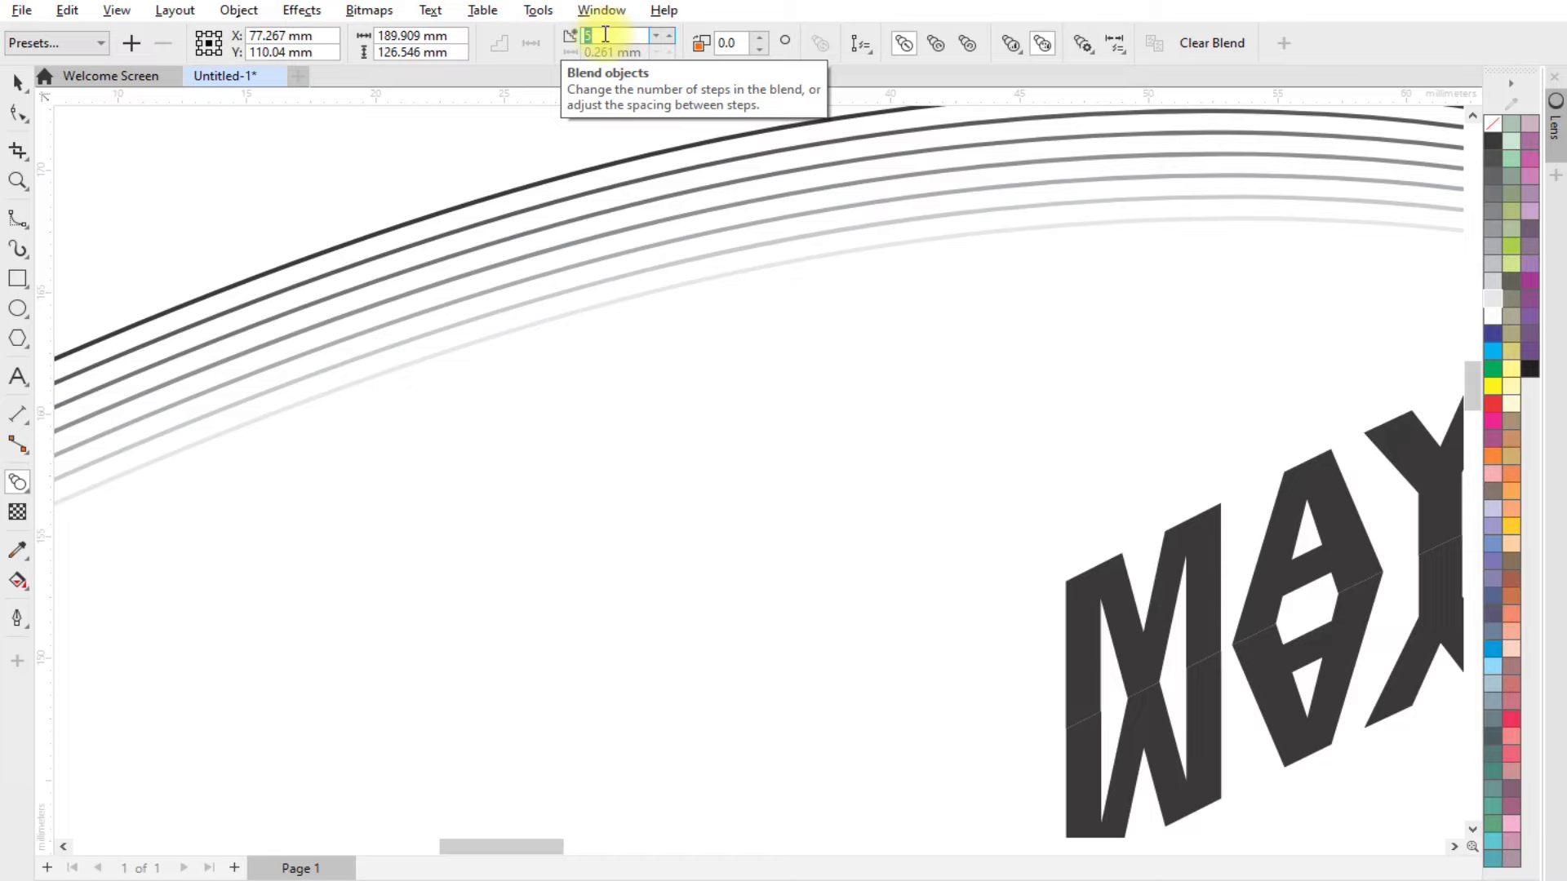
type("10")
key("Return")
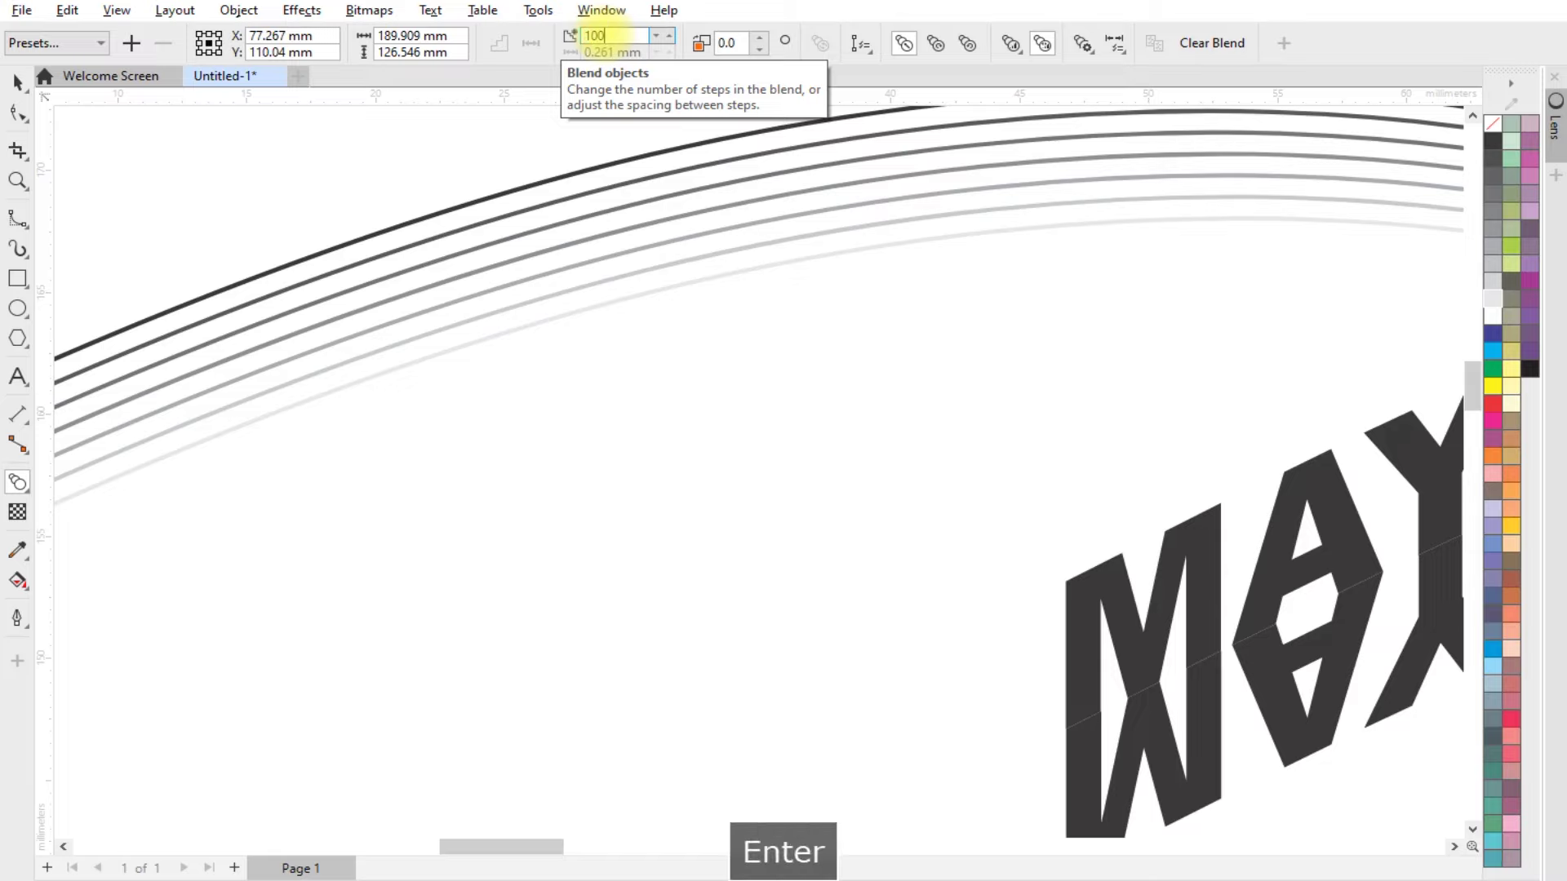
Step: Recolour the blend's pale end outline to White so it fades dark-to-white
left_click(18, 83)
left_click(116, 133)
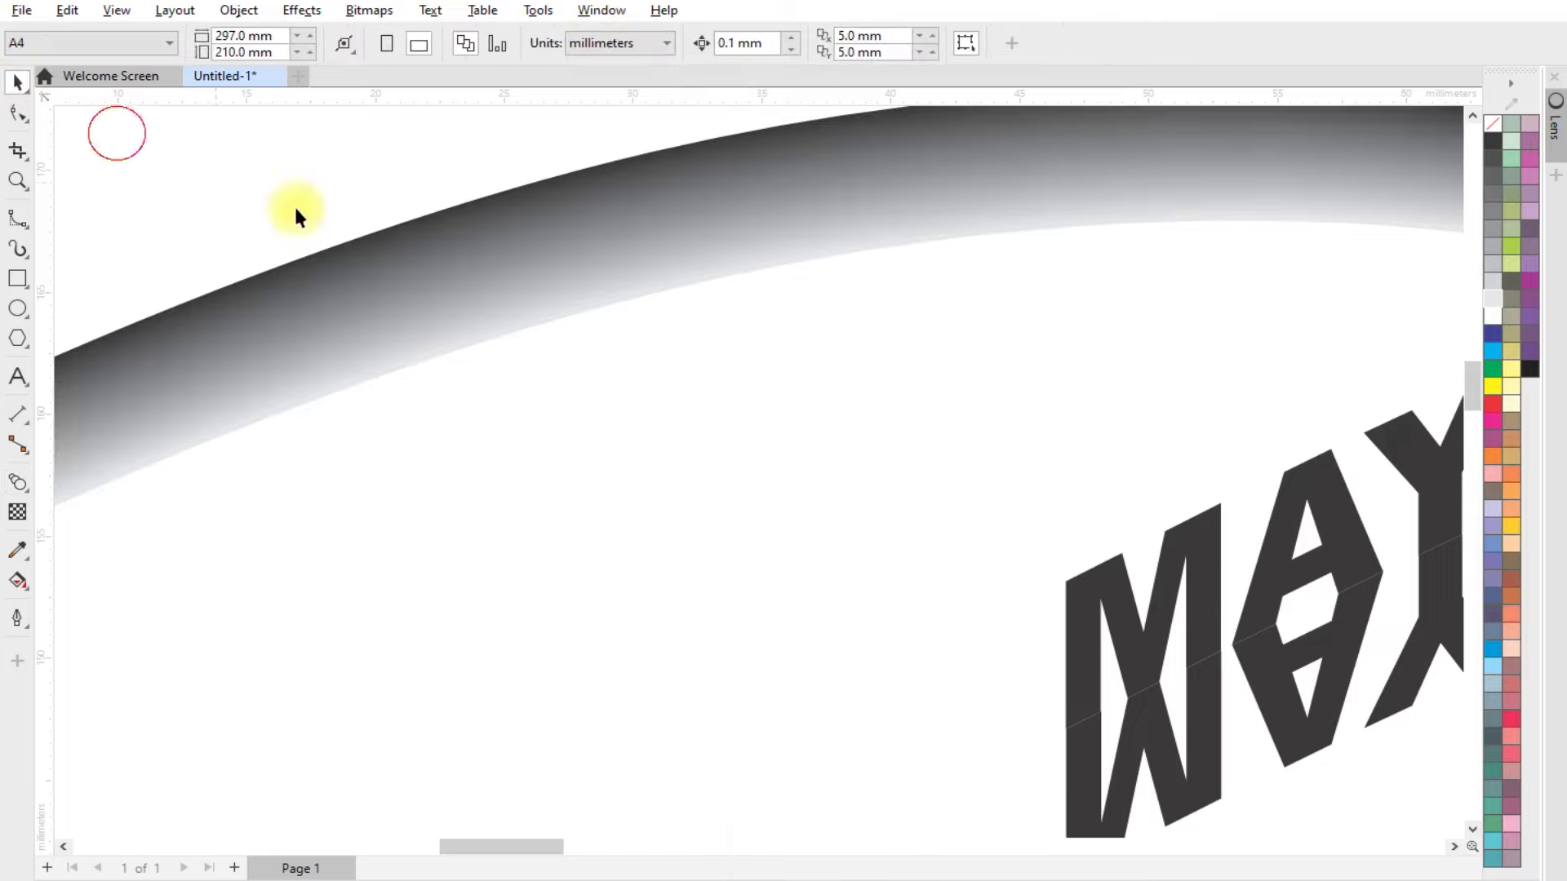
scroll(690, 298, "up", 2)
left_click(693, 281)
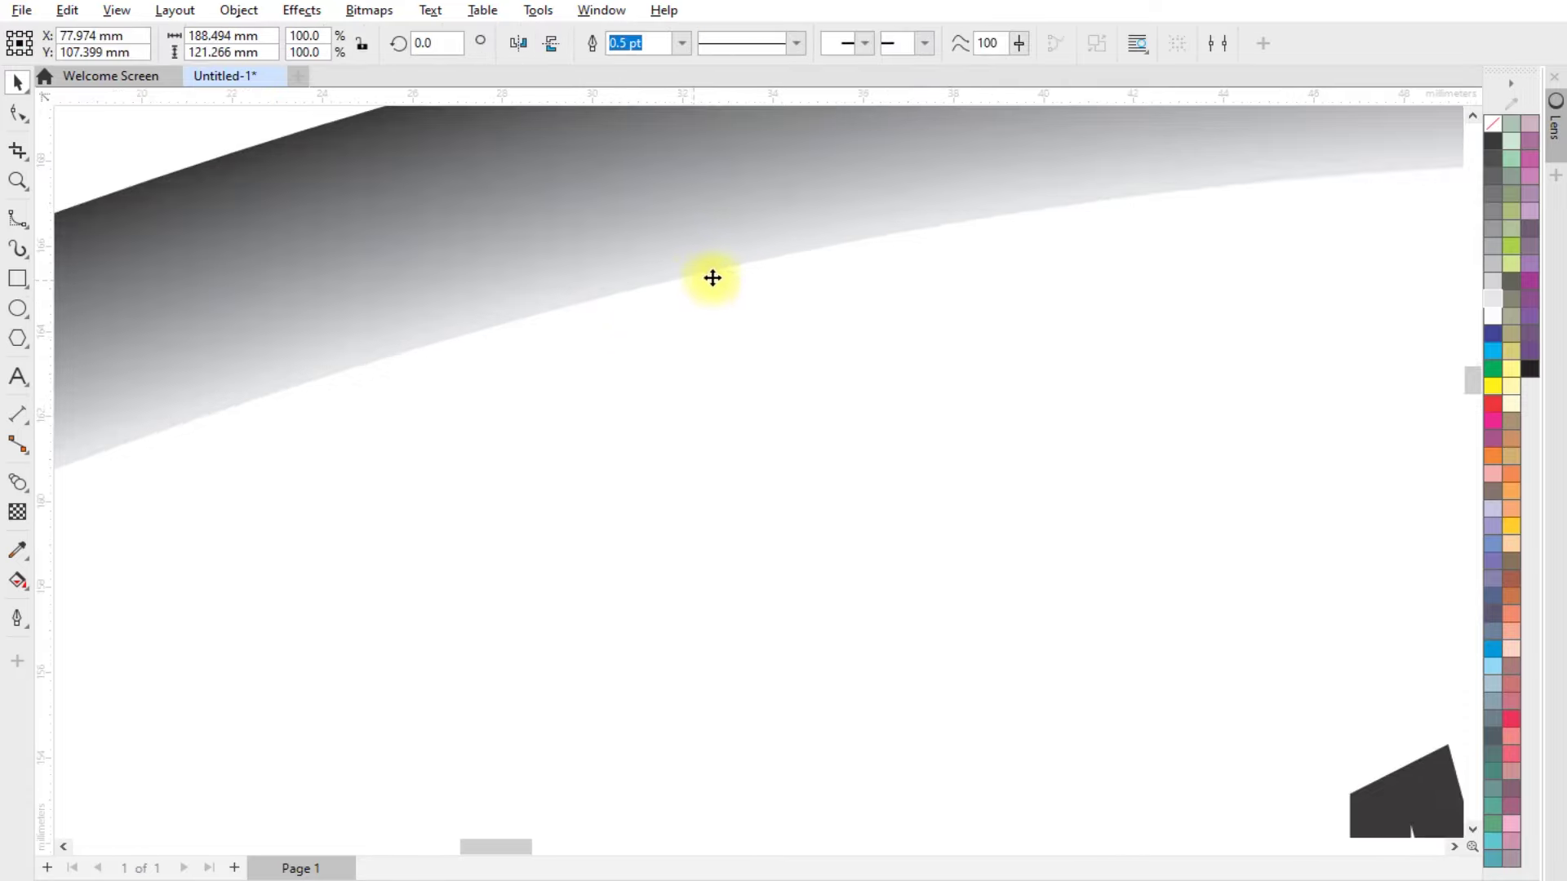
right_click(1494, 317)
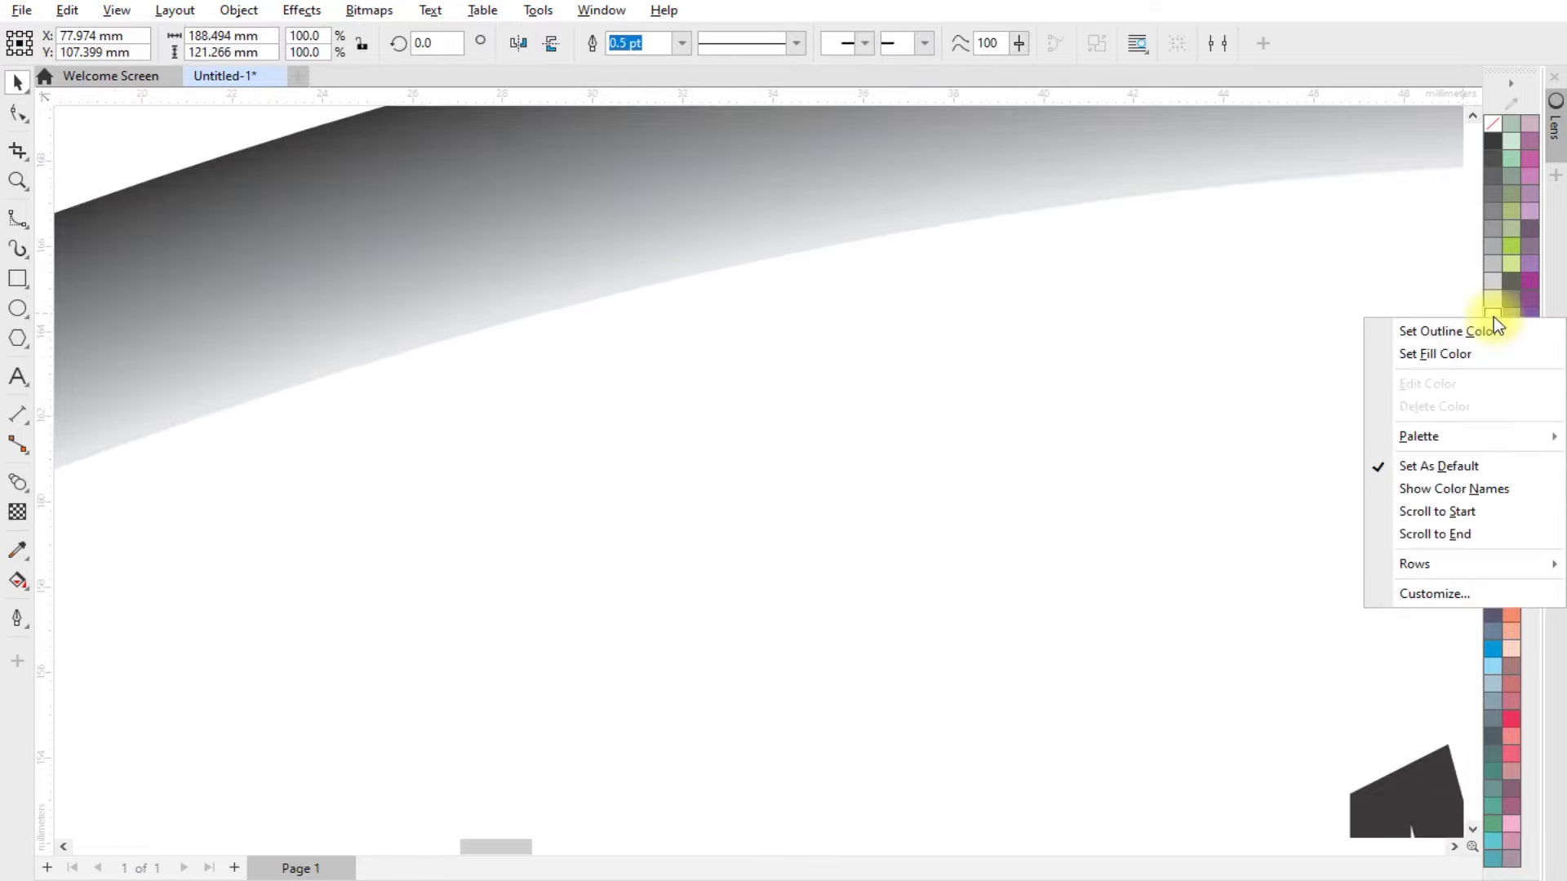
left_click(1446, 332)
scroll(615, 285, "down", 1)
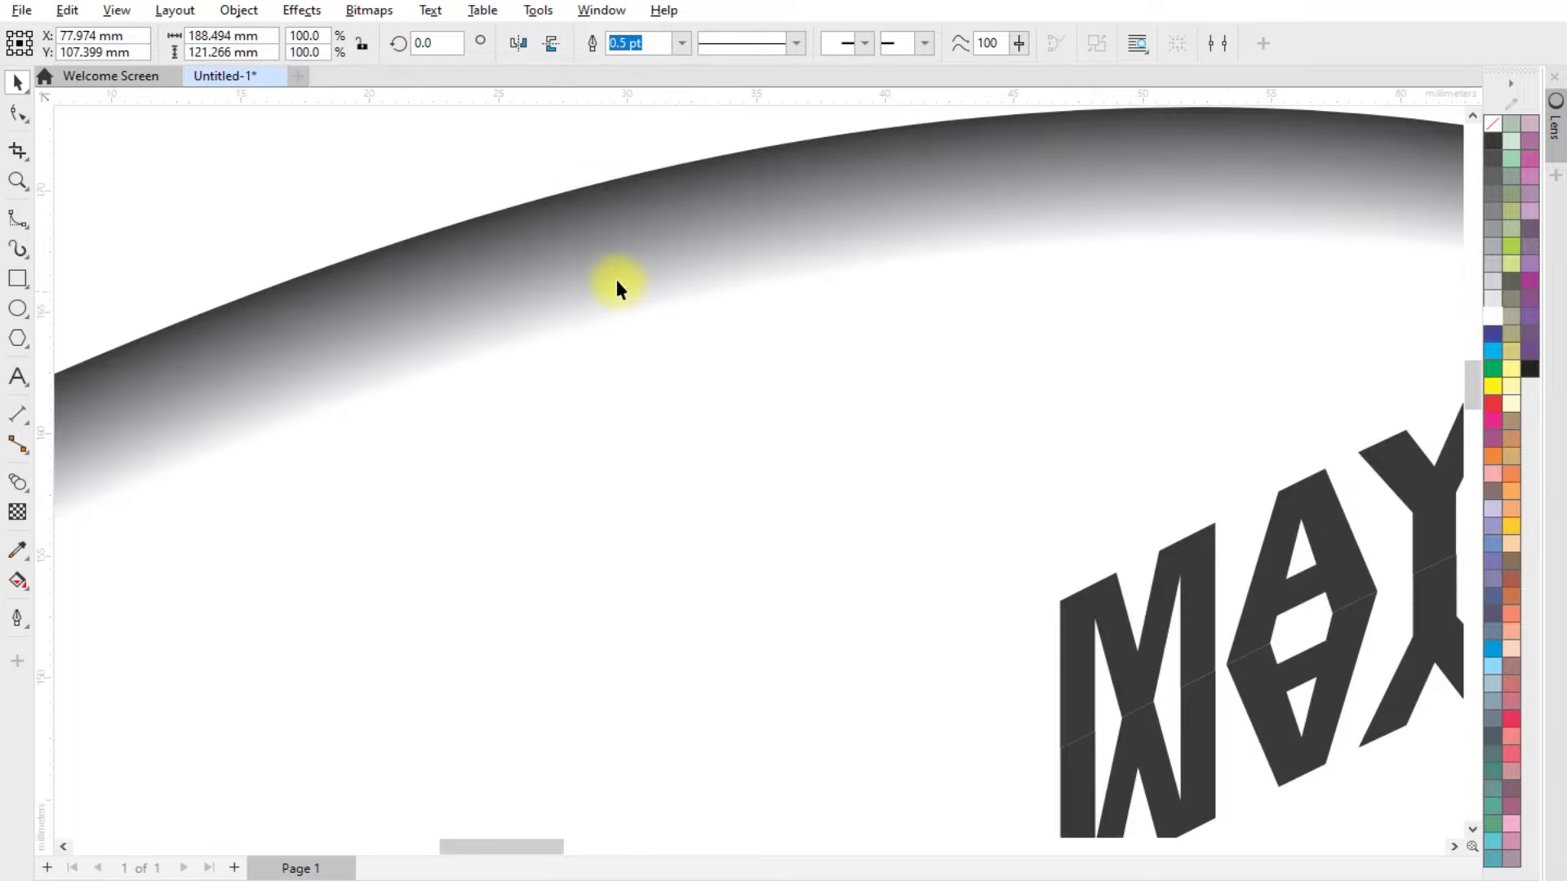
scroll(615, 281, "down", 1)
scroll(615, 279, "down", 1)
scroll(762, 350, "up", 1)
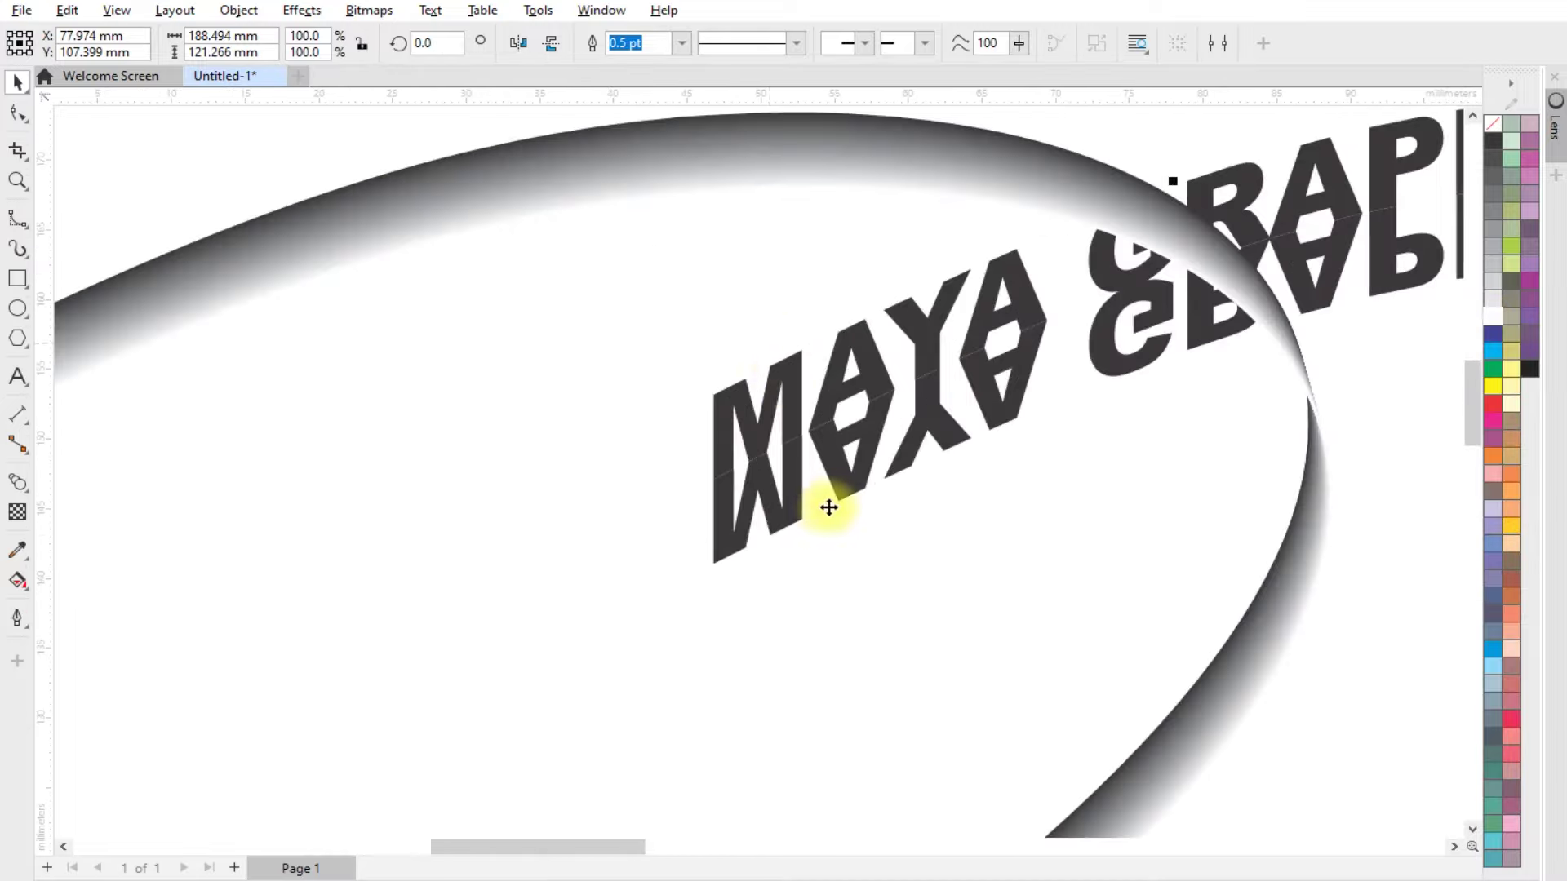
Step: Convert the mirrored MAYA GRAPHICS text to curves
left_click(1338, 287)
scroll(633, 335, "down", 2)
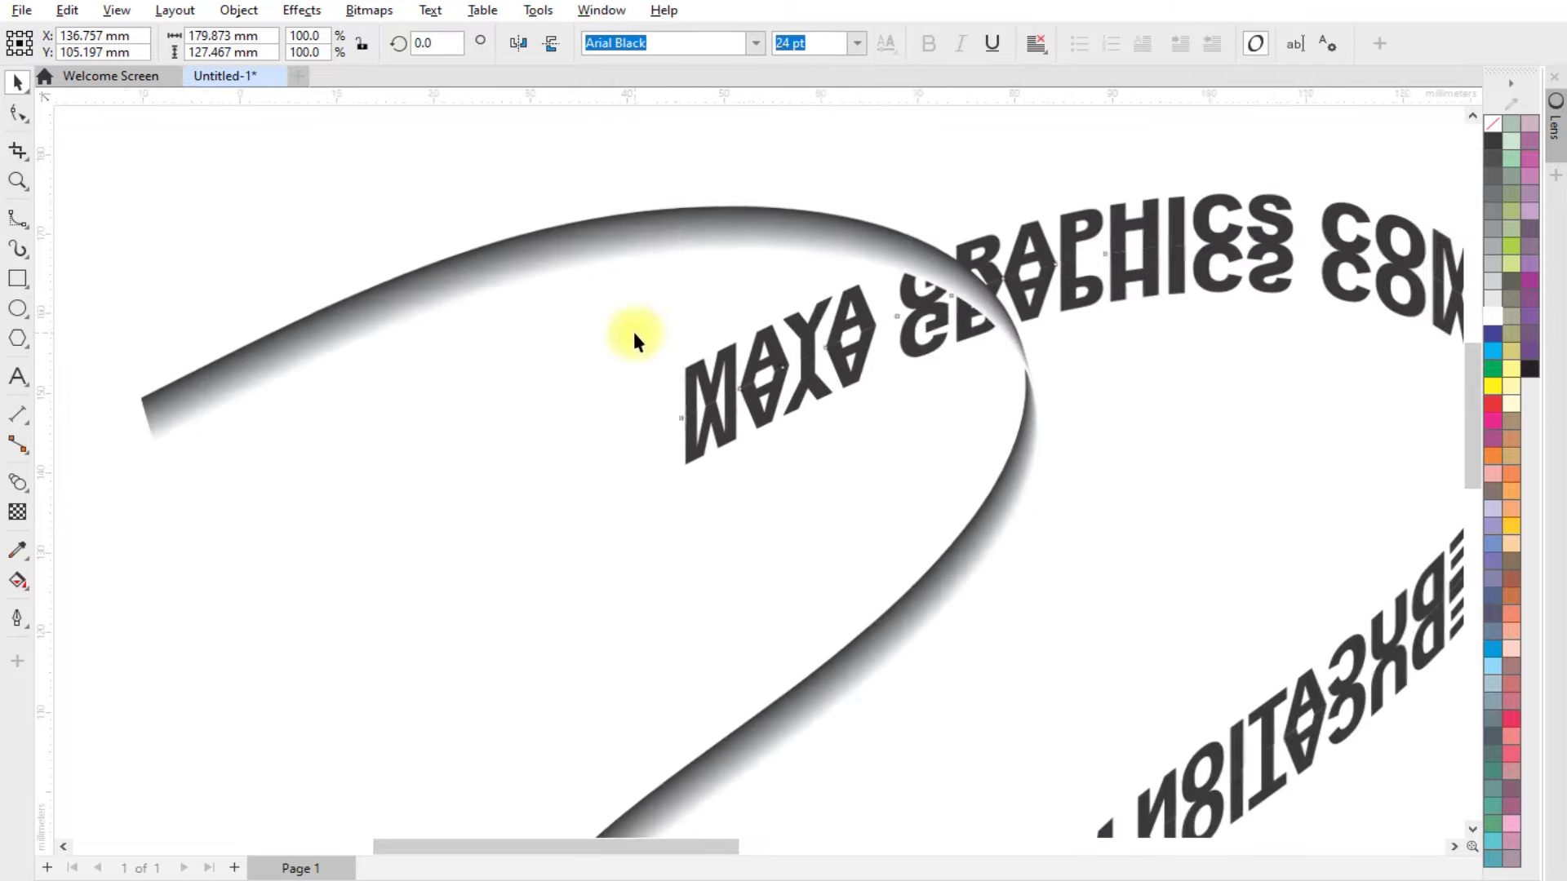
scroll(1175, 280, "up", 2)
scroll(1166, 284, "up", 1)
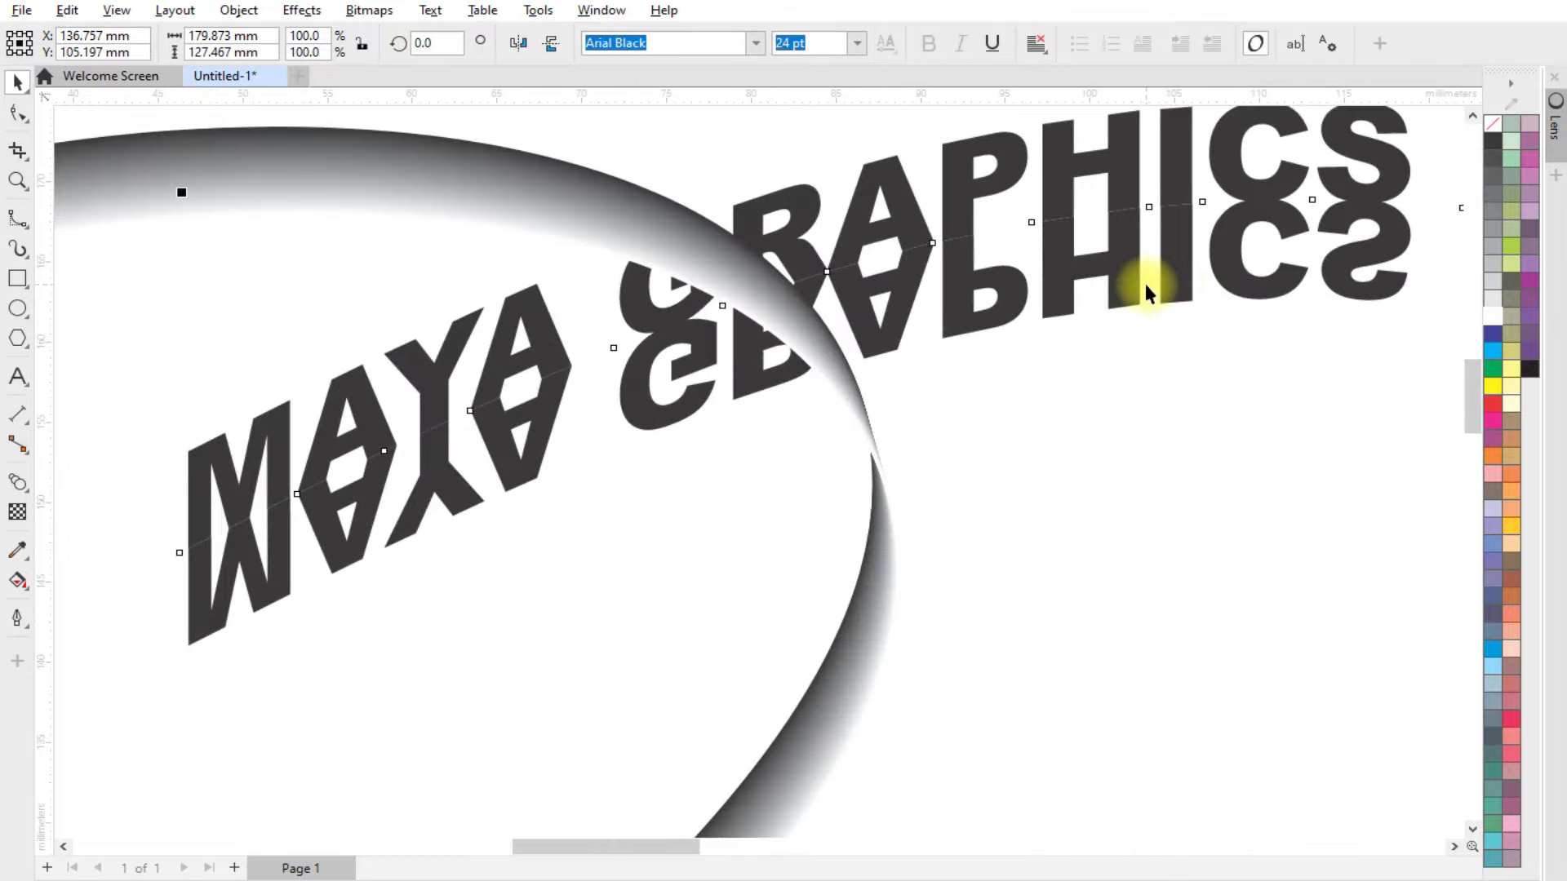
key("ctrl+q")
scroll(1110, 269, "down", 2)
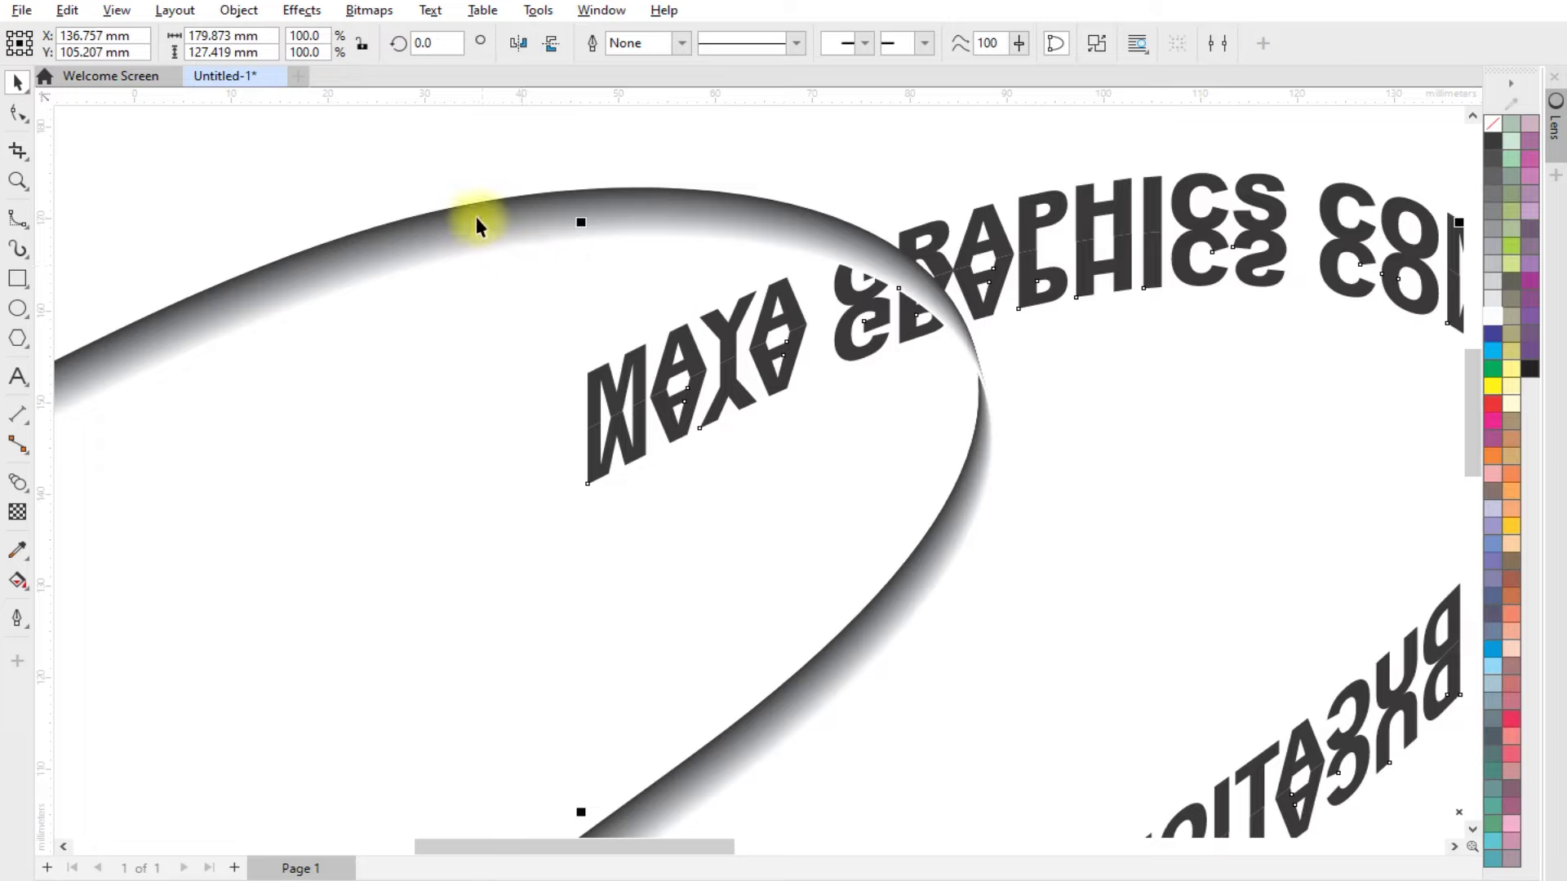
Step: Move the dark-to-white blend over the mirrored letters and PowerClip it inside them
left_click_drag(476, 217, 560, 517)
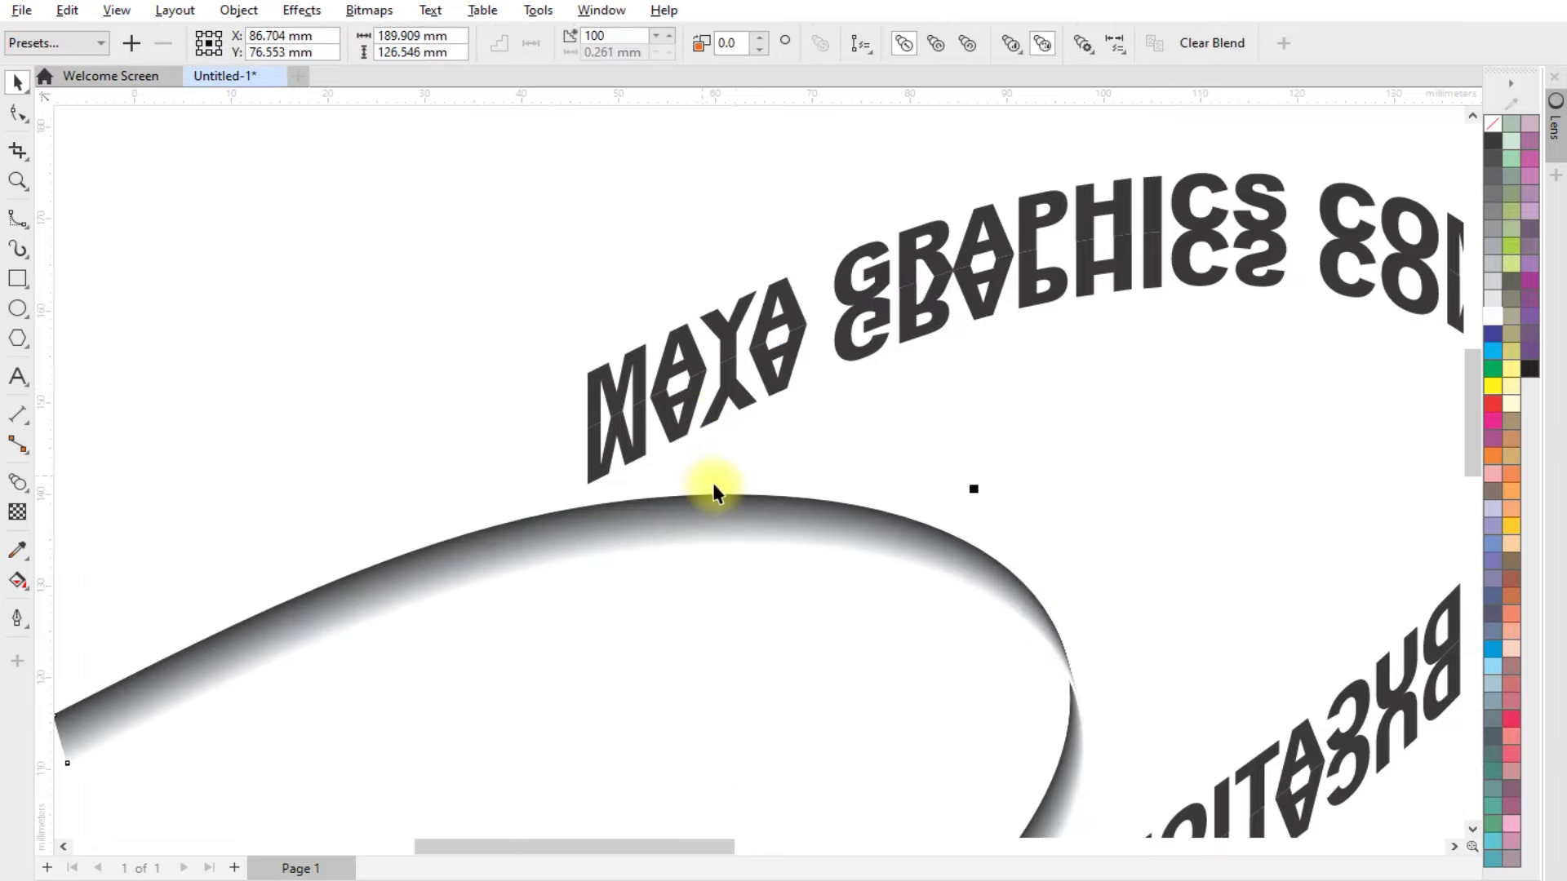
scroll(714, 488, "up", 2)
scroll(658, 478, "up", 2)
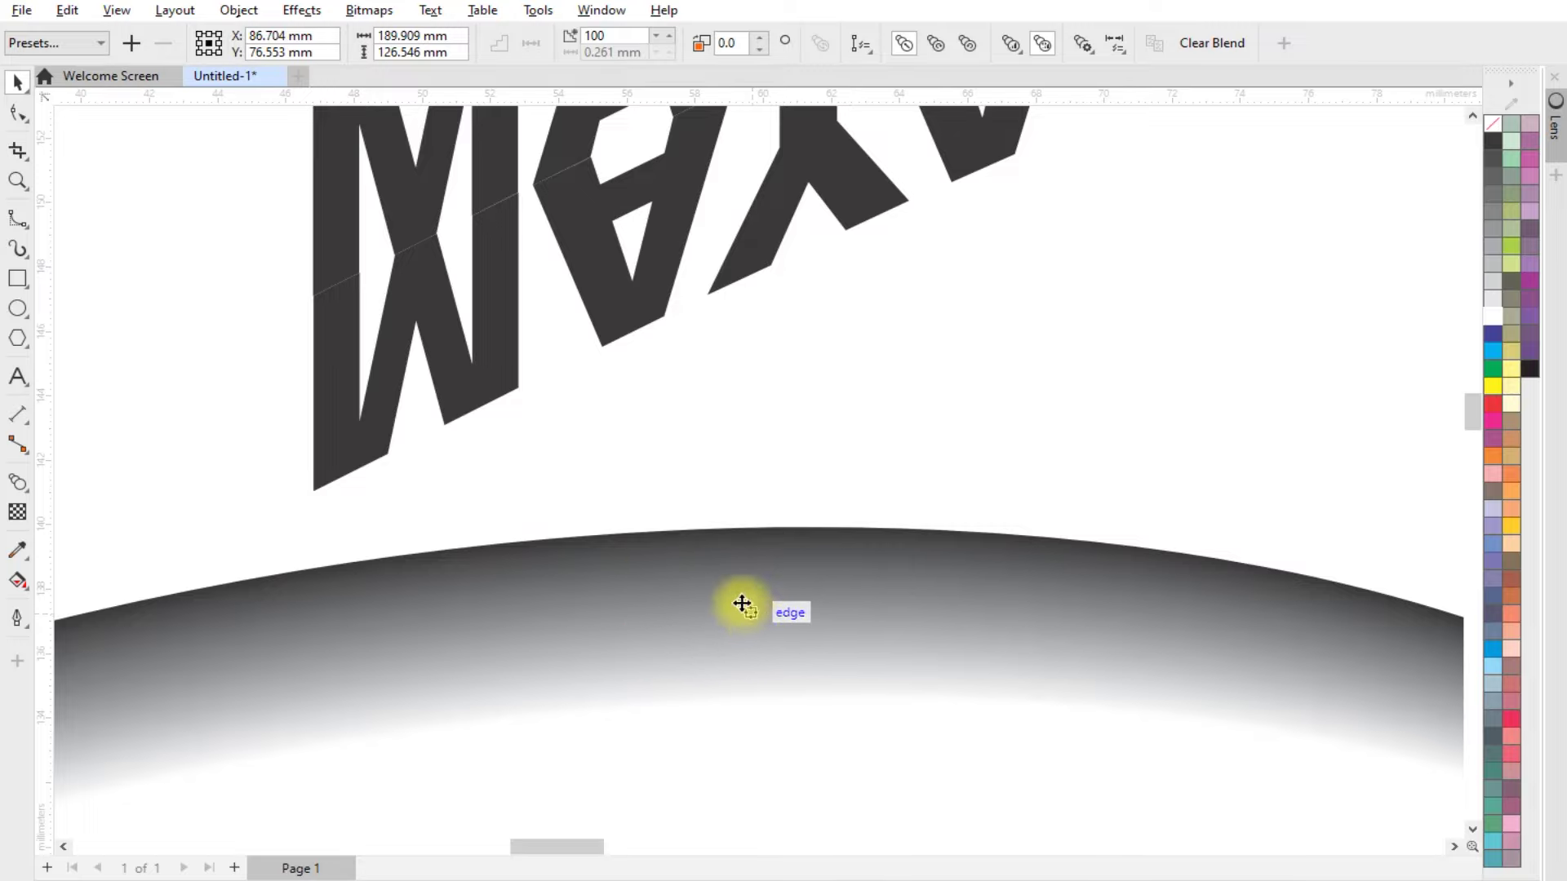
mouse_move(714, 596)
left_mouse_down()
mouse_move(608, 337)
mouse_move(616, 301)
left_mouse_up()
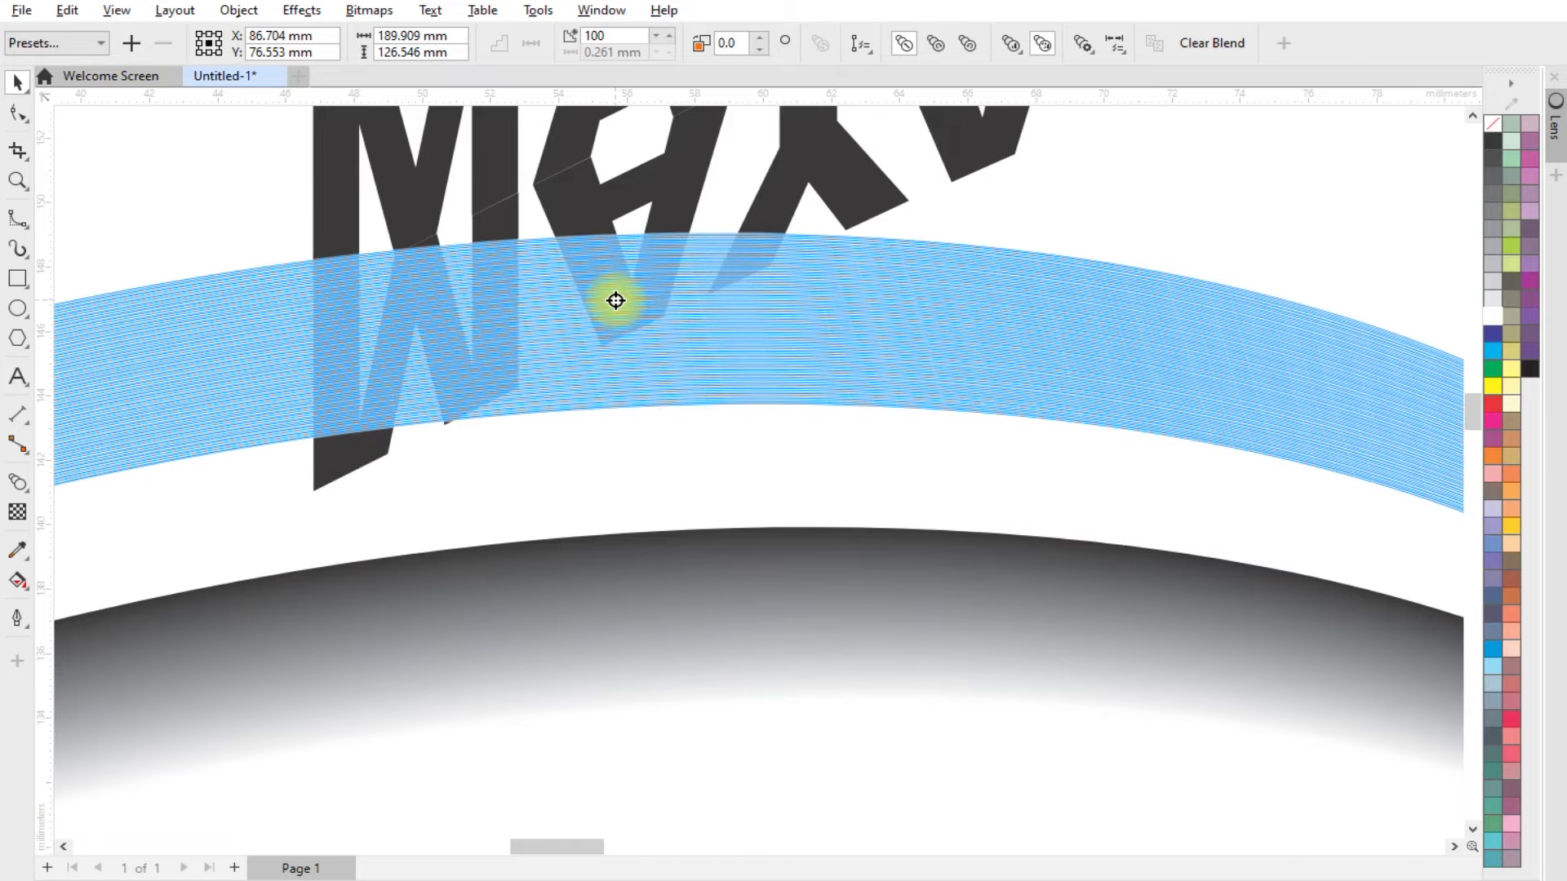
left_click_drag(615, 300, 615, 301)
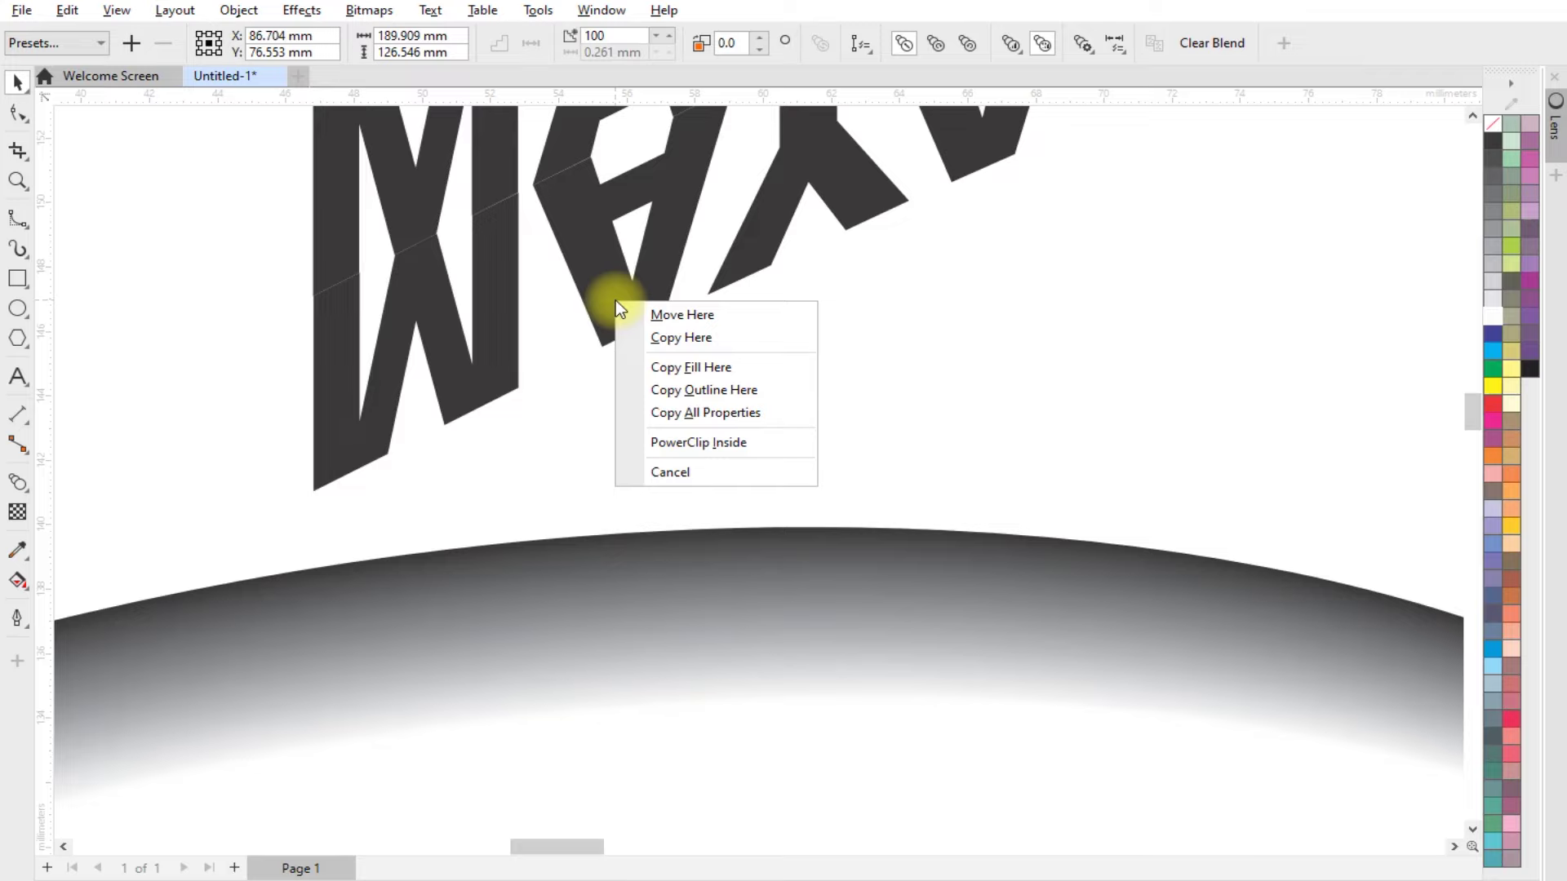
left_click(735, 441)
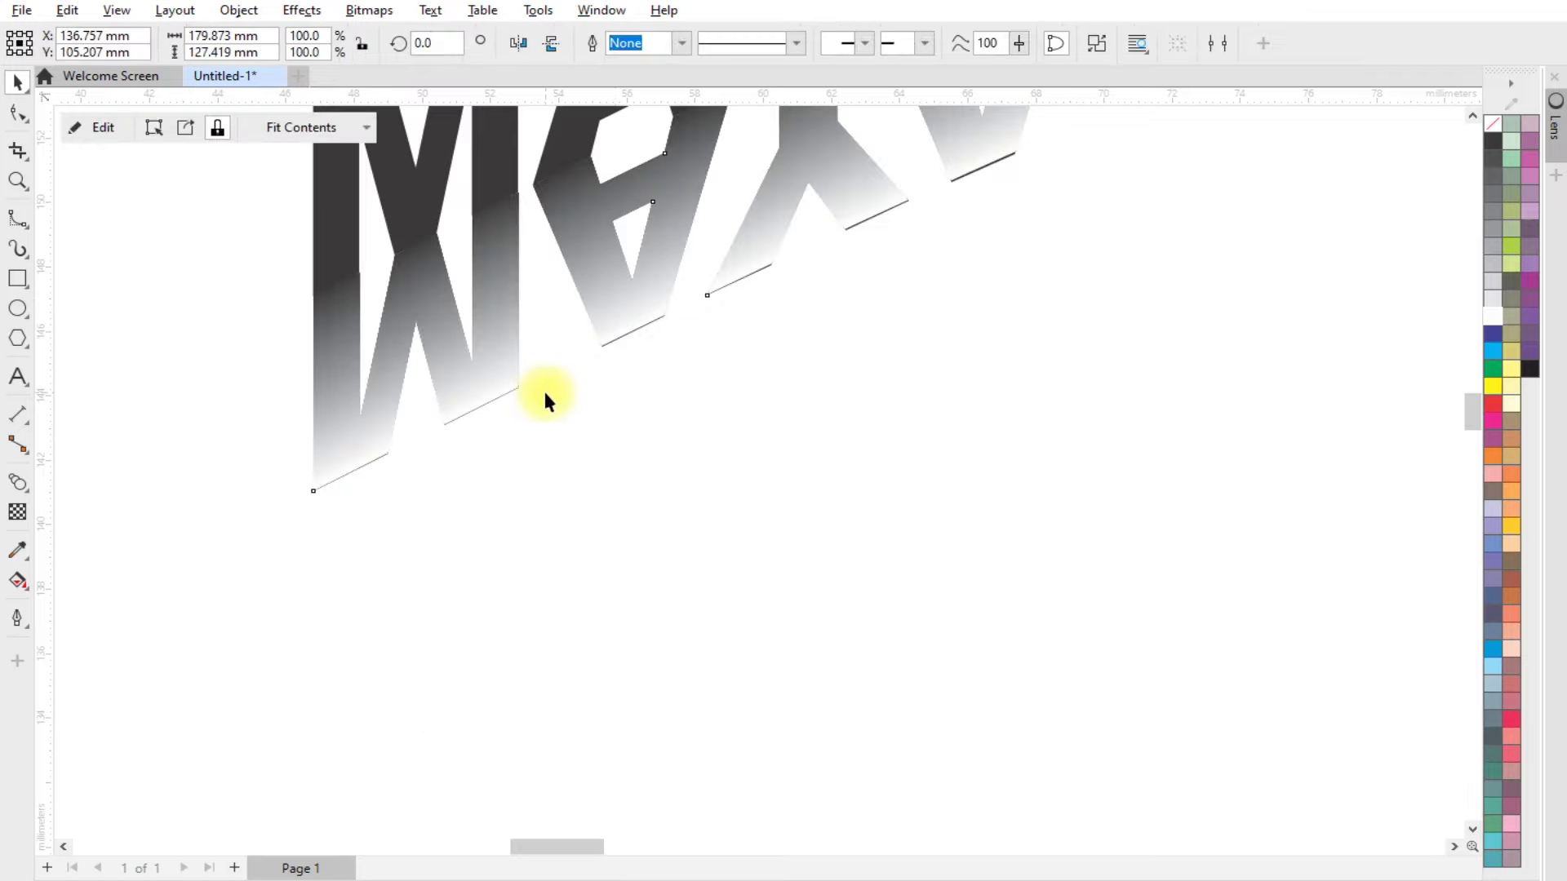
Step: Apply no colour to the reflected letters to clear their dark slivers
scroll(542, 388, "down", 2)
scroll(542, 389, "down", 1)
scroll(658, 297, "up", 1)
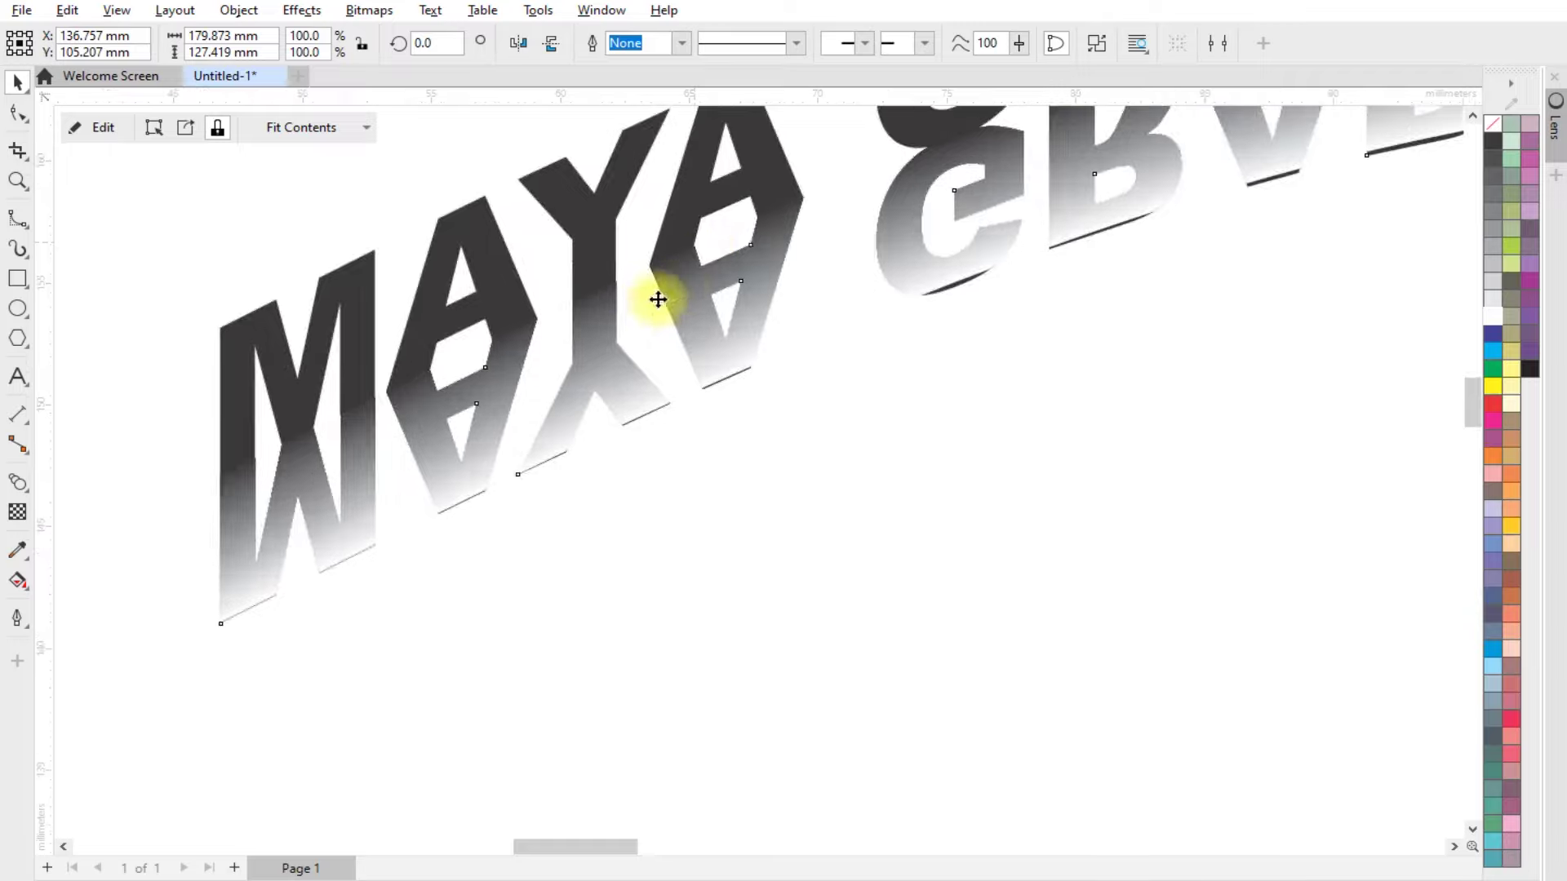
scroll(570, 353, "down", 2)
scroll(707, 353, "down", 1)
scroll(1201, 314, "up", 1)
scroll(1201, 314, "up", 1)
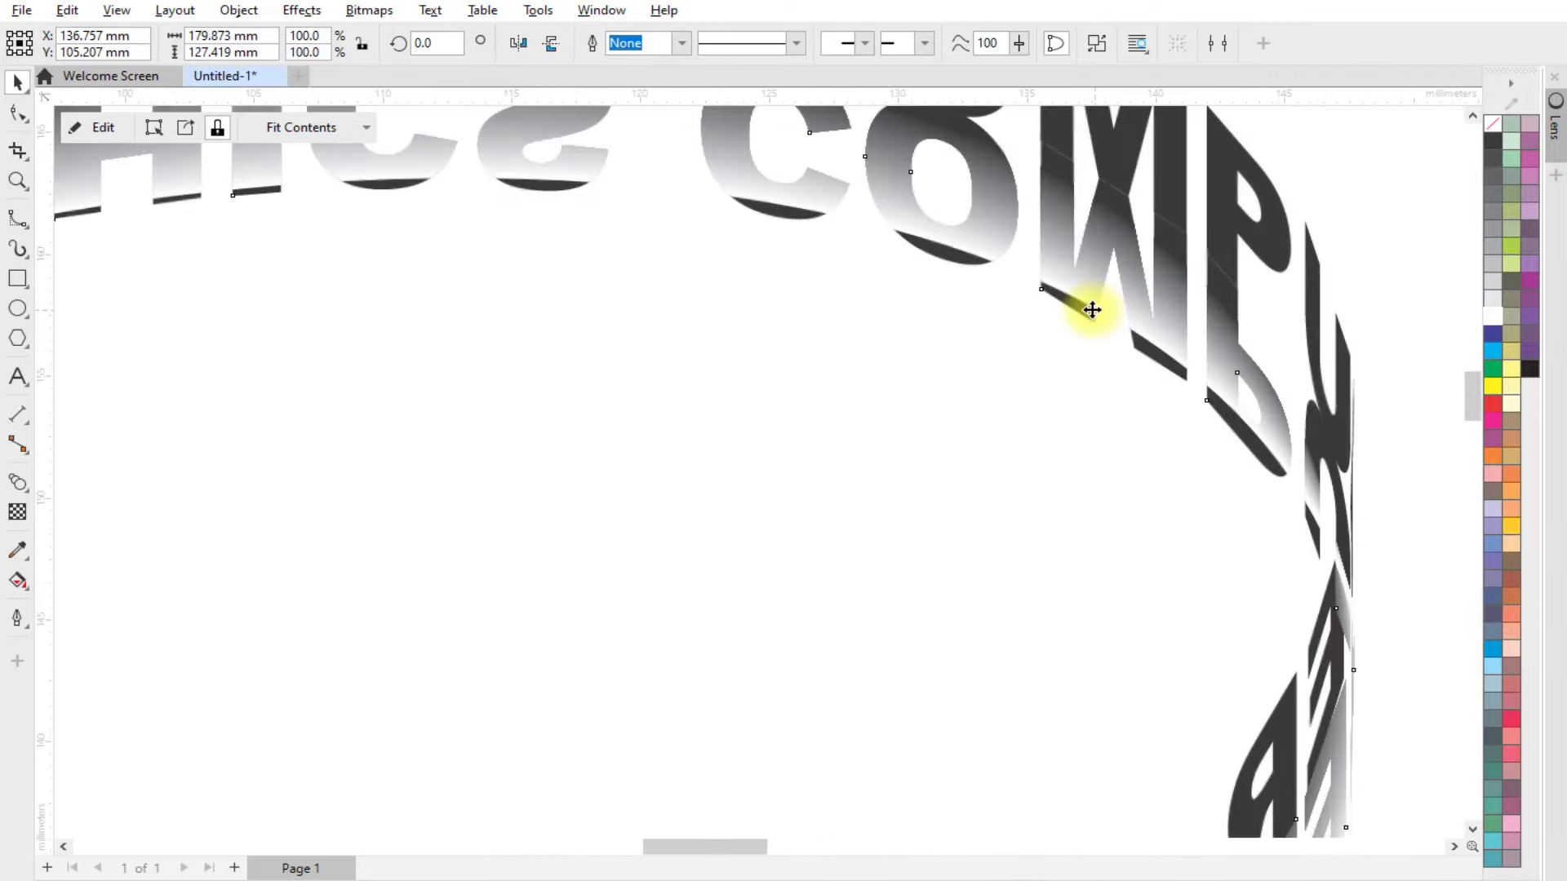
scroll(1077, 286, "up", 1)
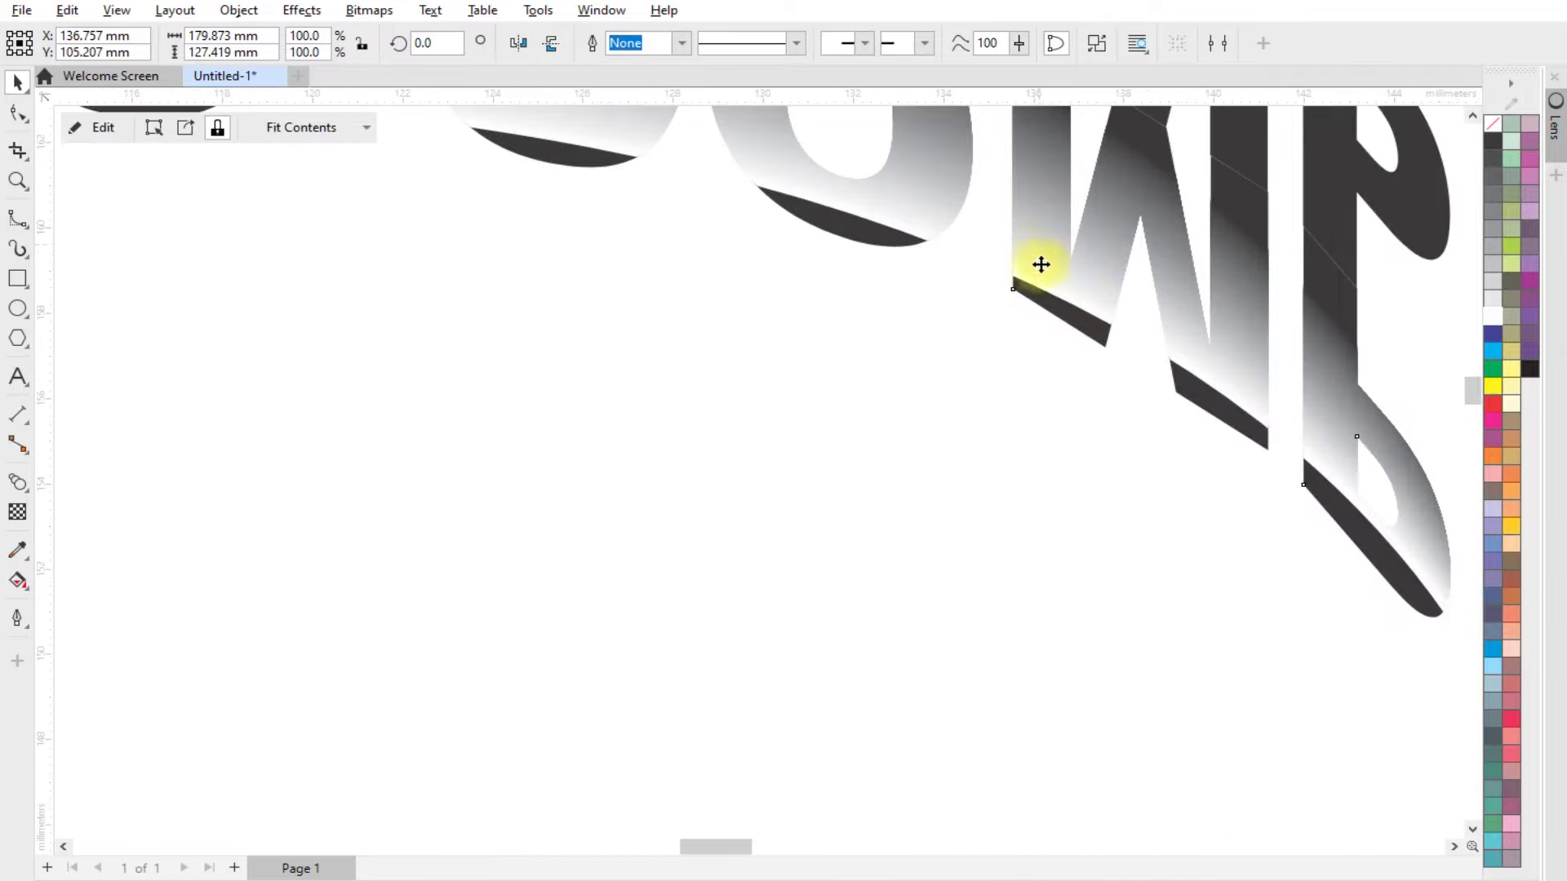
left_click(1492, 124)
Step: Open the PowerClip contents to edit the clipped gradient band
scroll(881, 394, "down", 1)
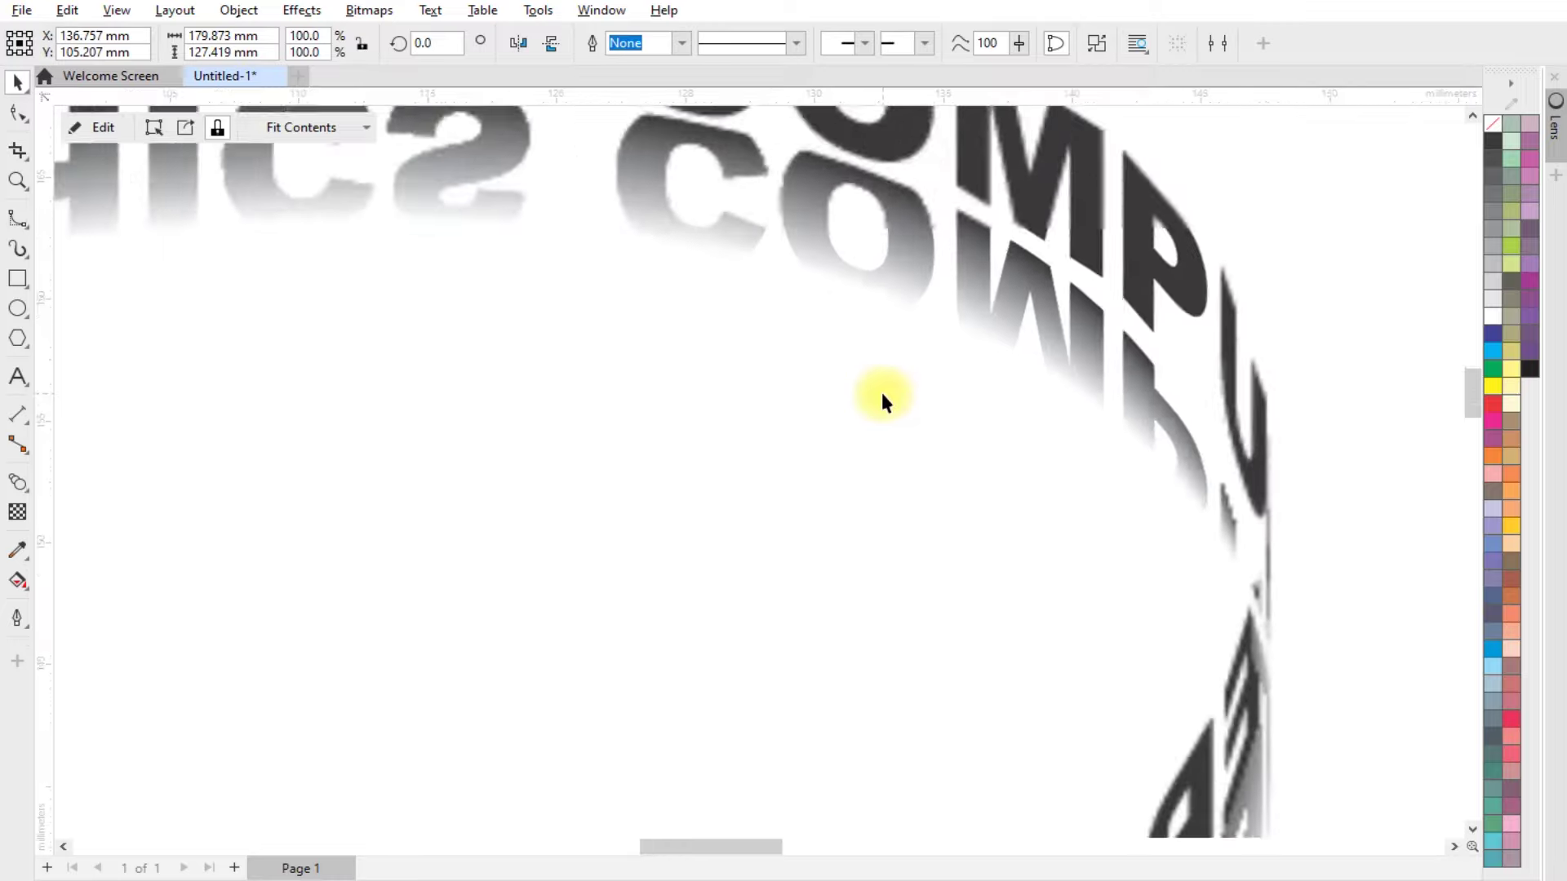
scroll(1113, 360, "down", 1)
scroll(1115, 361, "down", 1)
scroll(1021, 406, "up", 3)
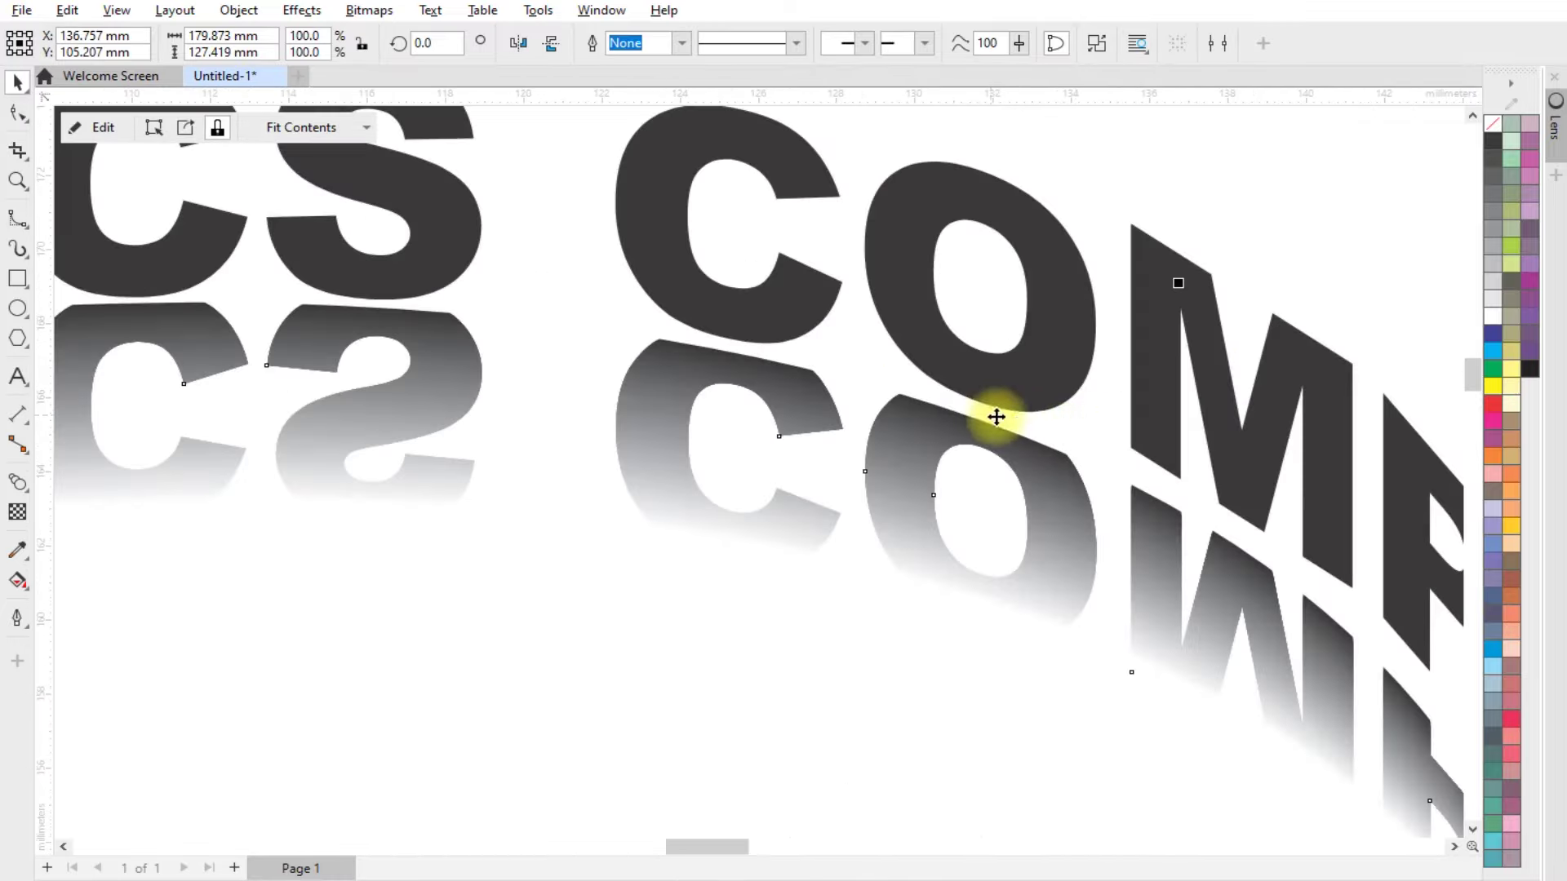
left_click(911, 447, "ctrl")
scroll(898, 452, "down", 1)
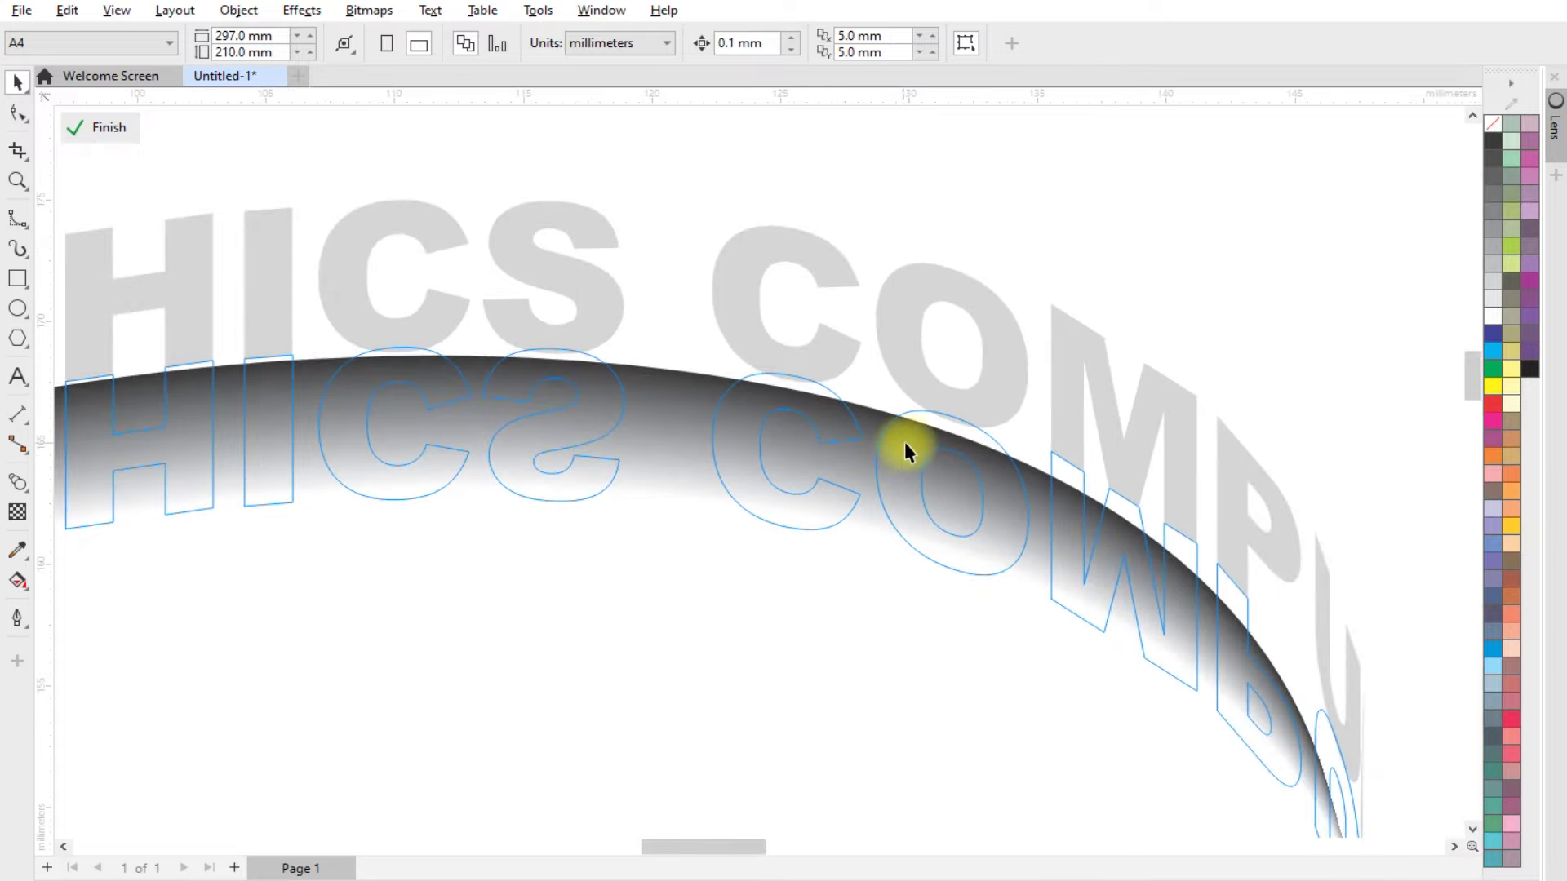
Step: Move the gradient blend up against the mirrored letters
scroll(896, 440, "up", 2)
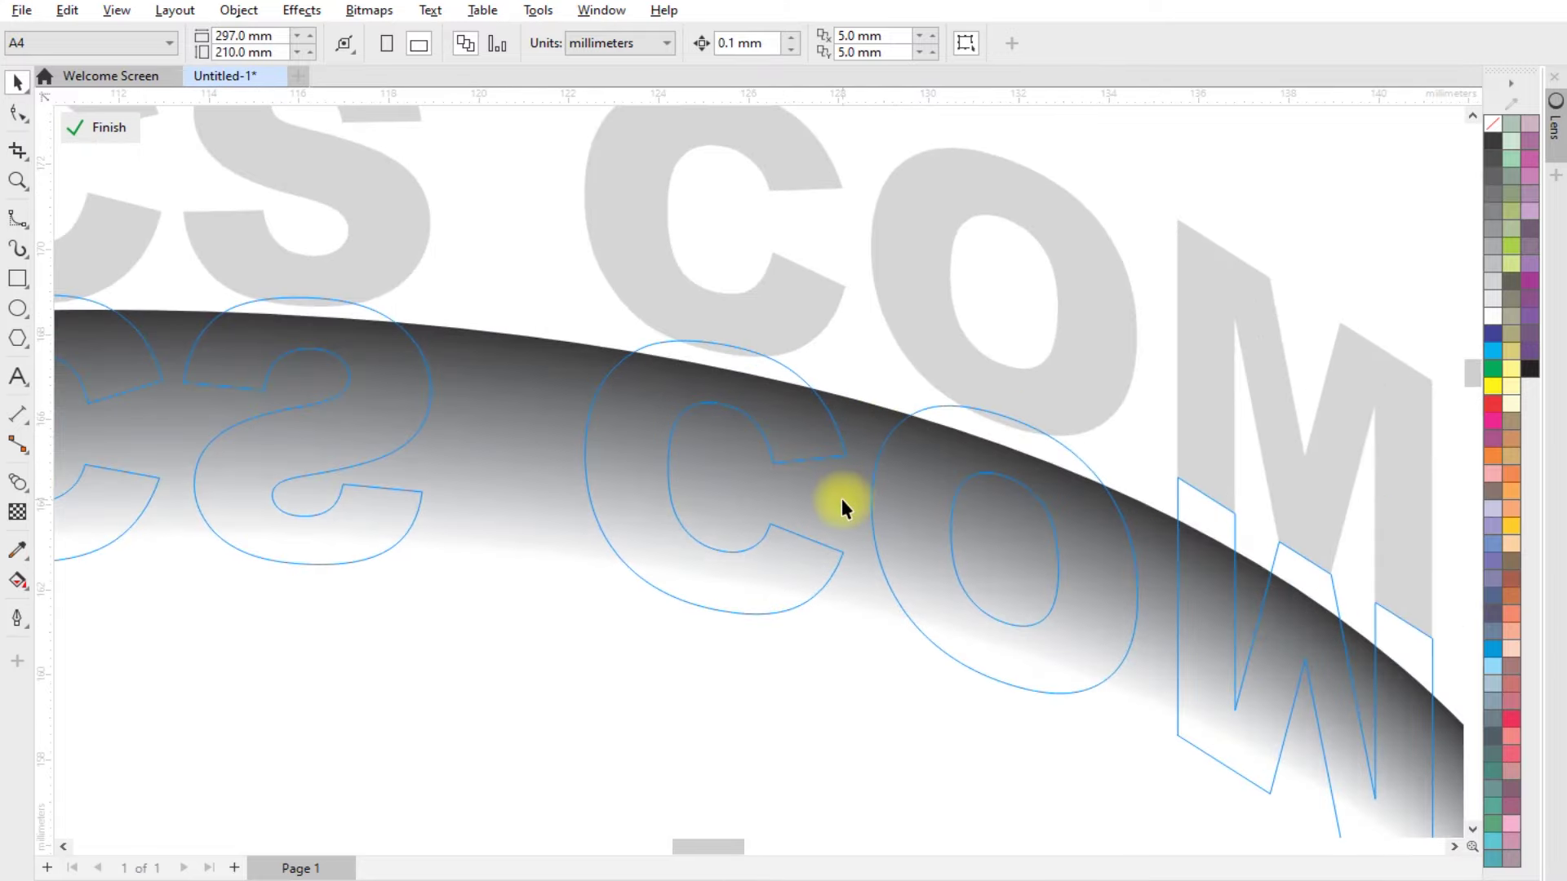
left_click_drag(841, 498, 838, 447)
scroll(770, 448, "down", 3)
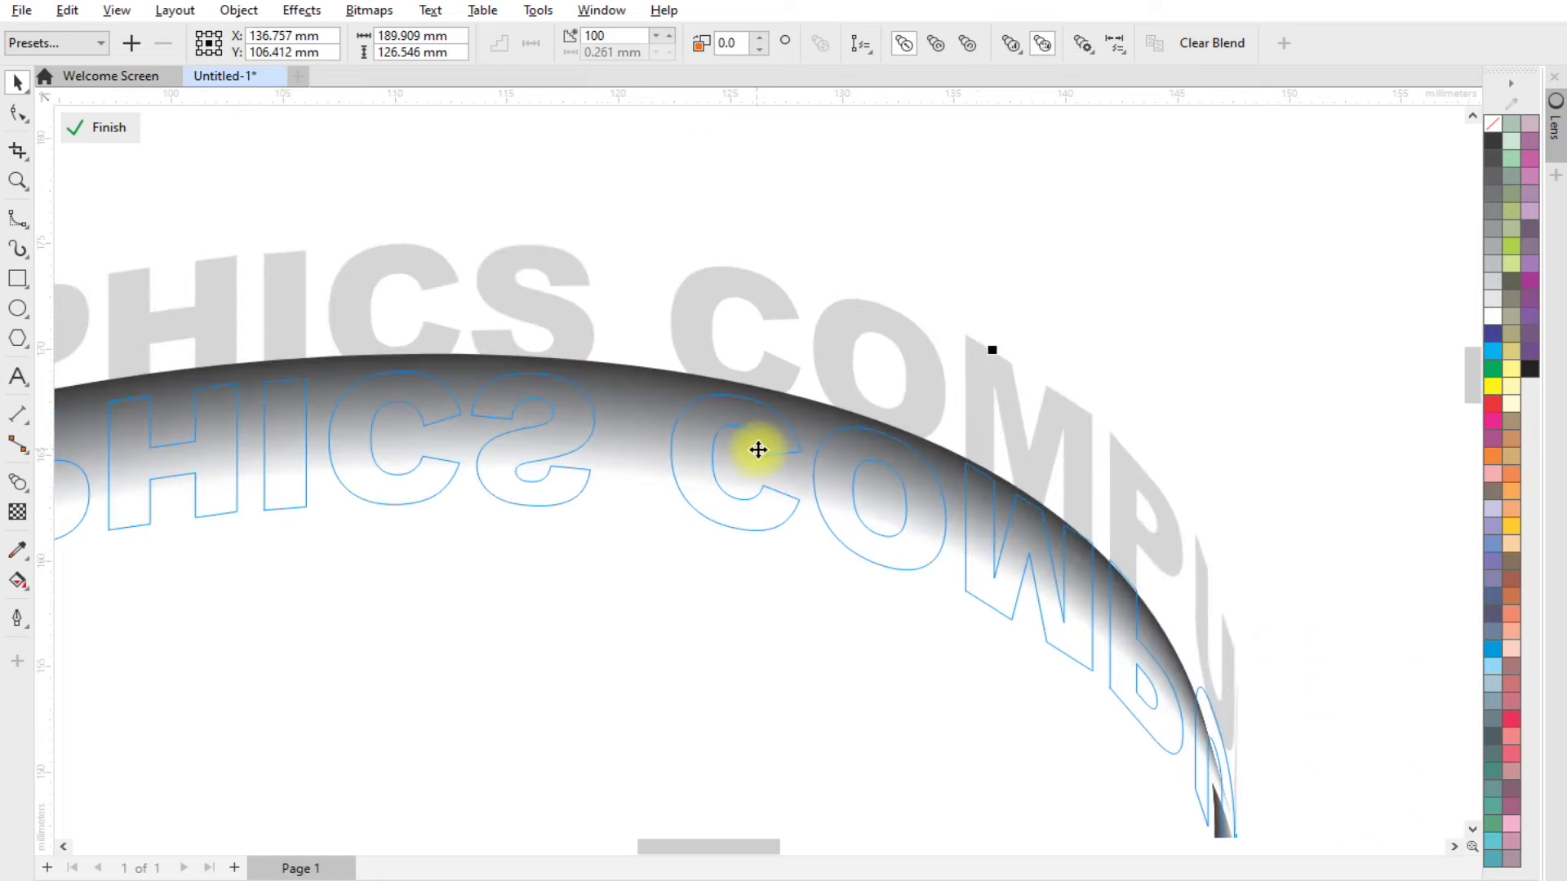
scroll(756, 447, "down", 2)
scroll(678, 427, "up", 2)
scroll(703, 406, "up", 1)
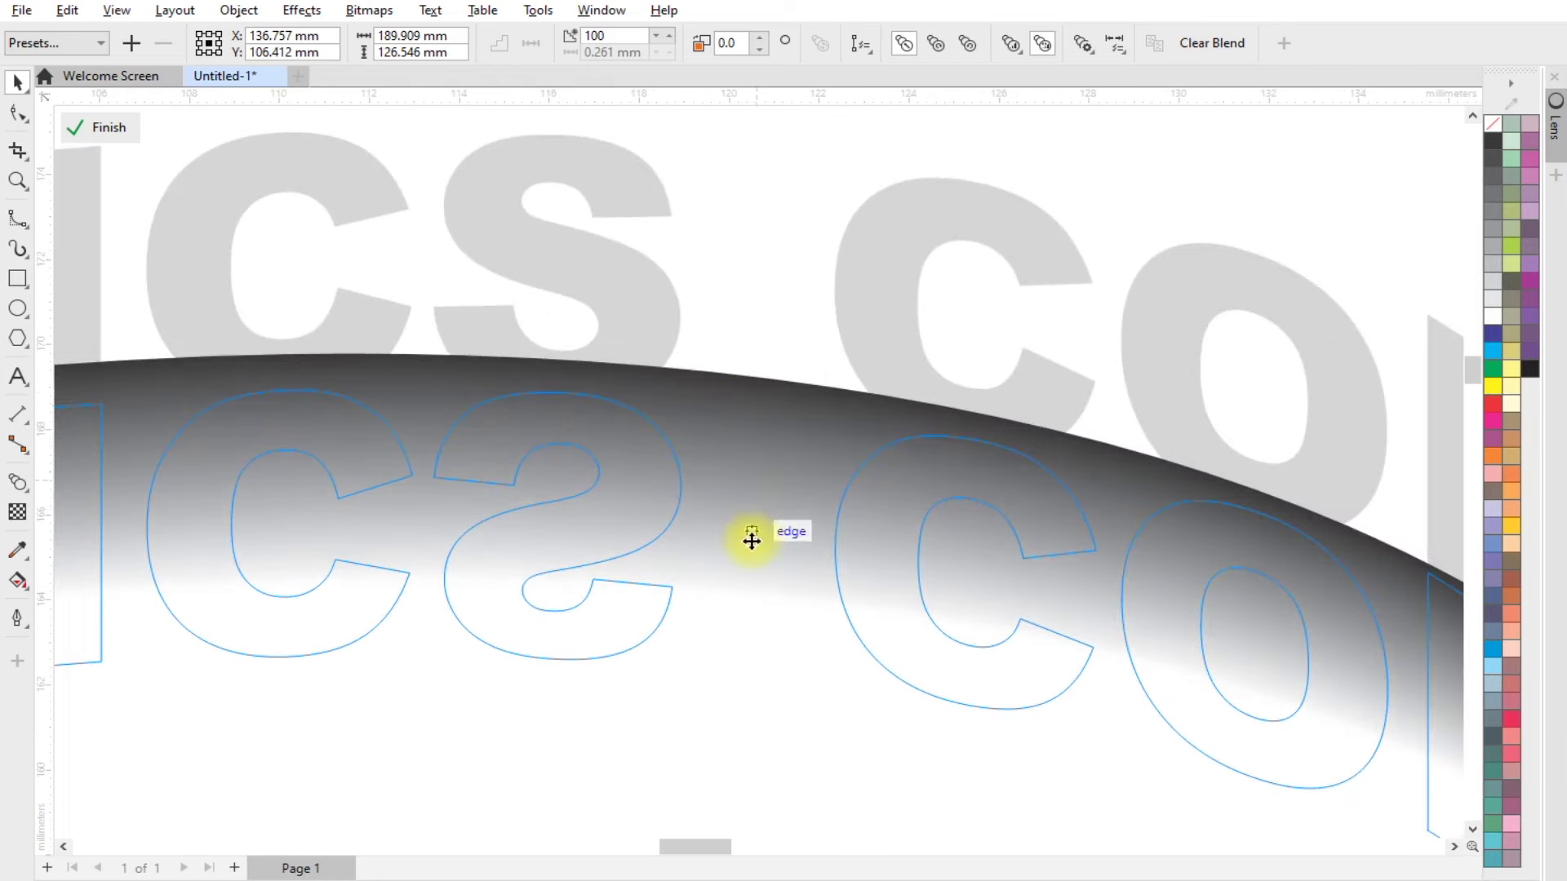
Step: Reduce the blend to 5 steps and raise its darkest top curve higher
double_click(620, 37)
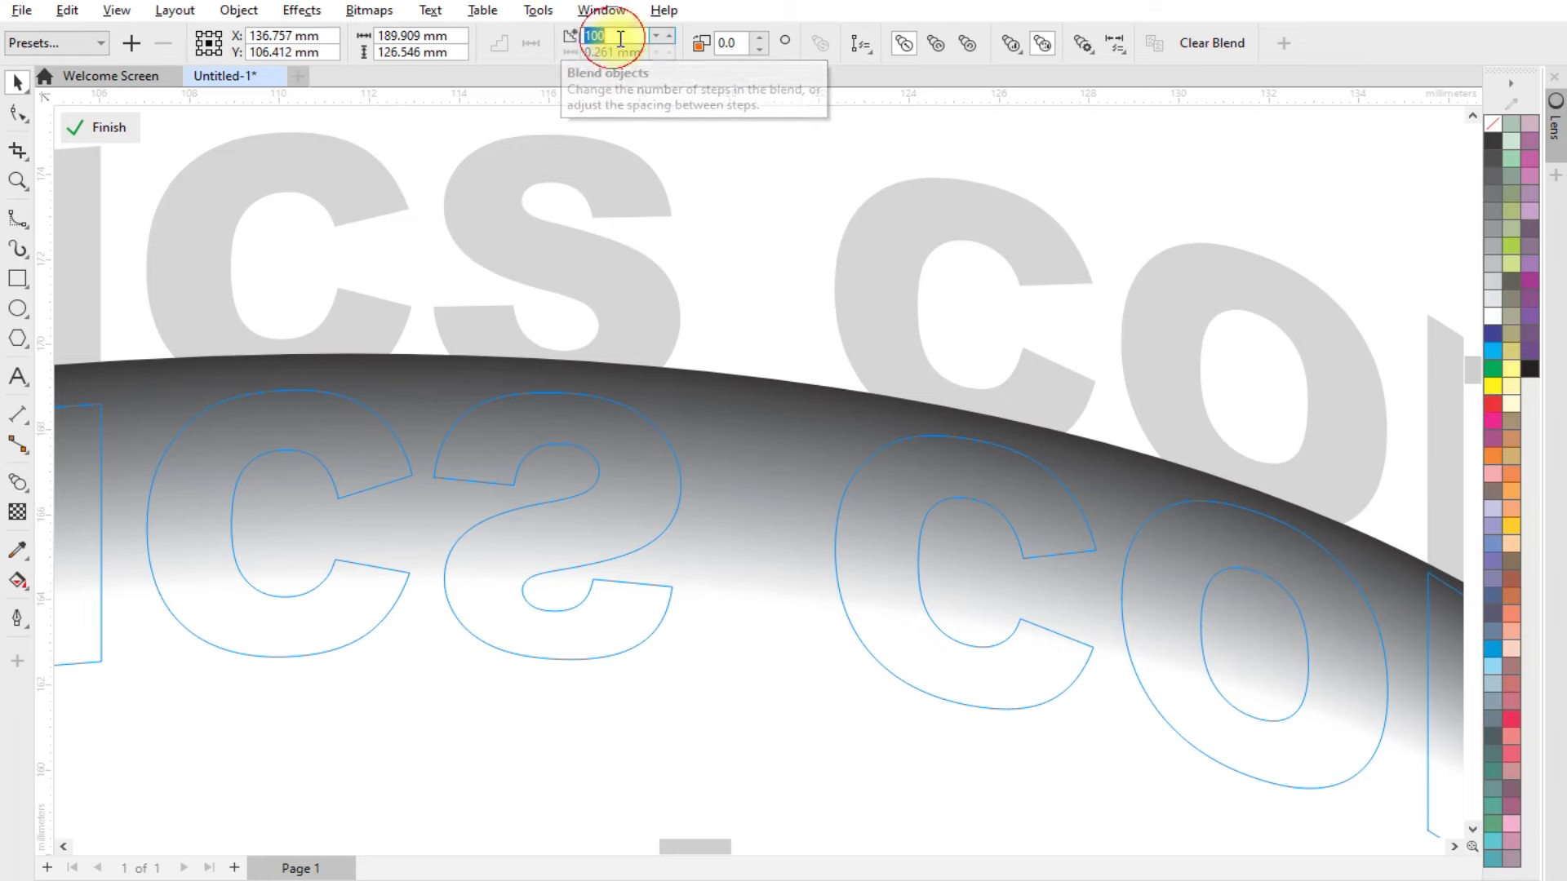
type("5")
key("Return")
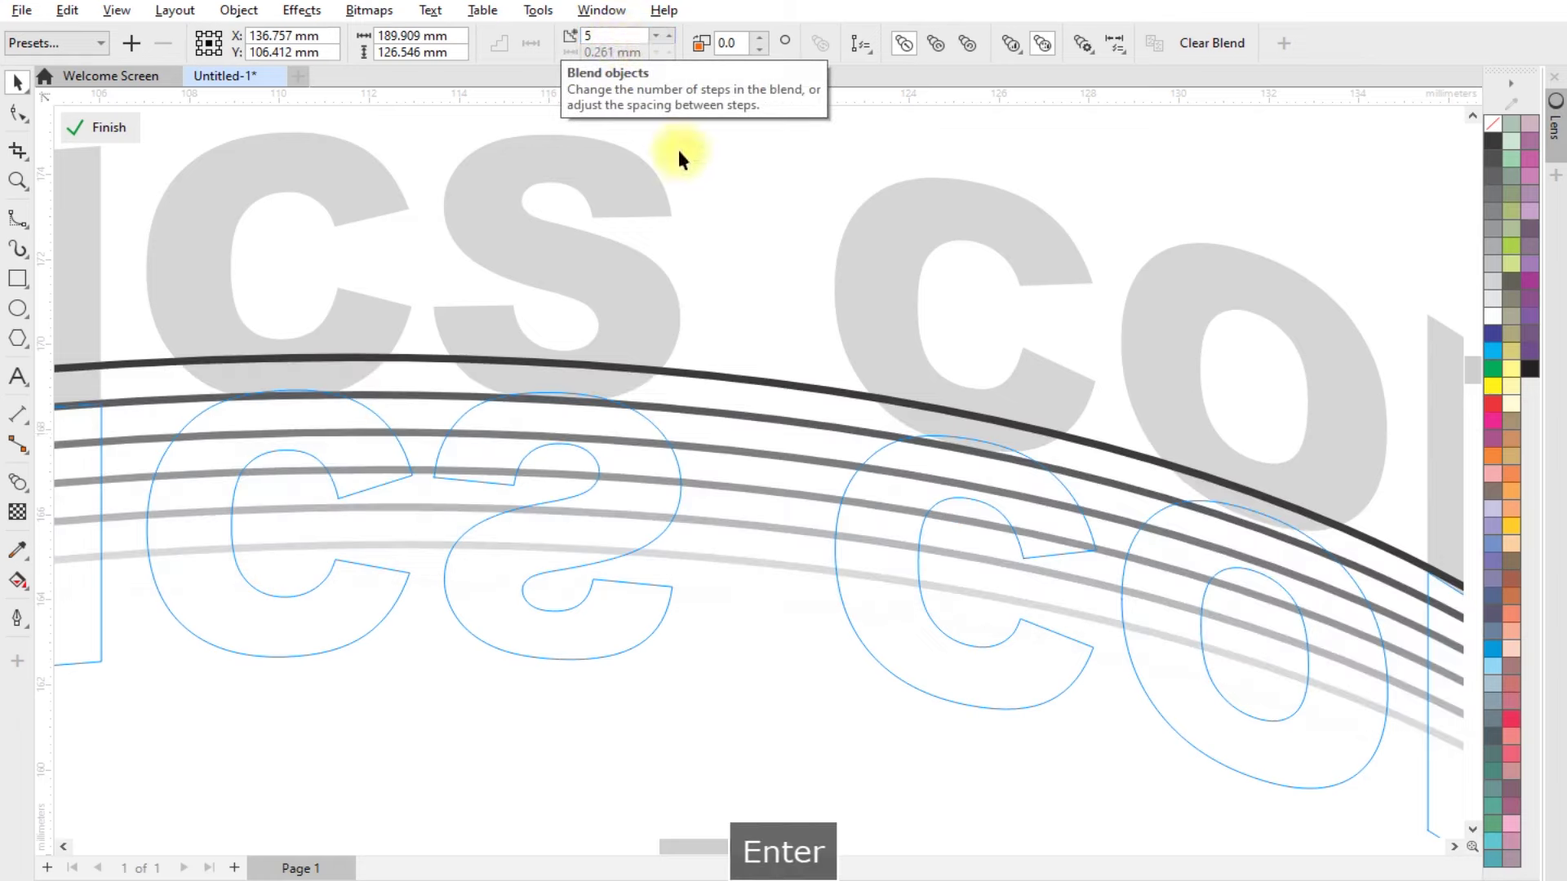
left_click(790, 379)
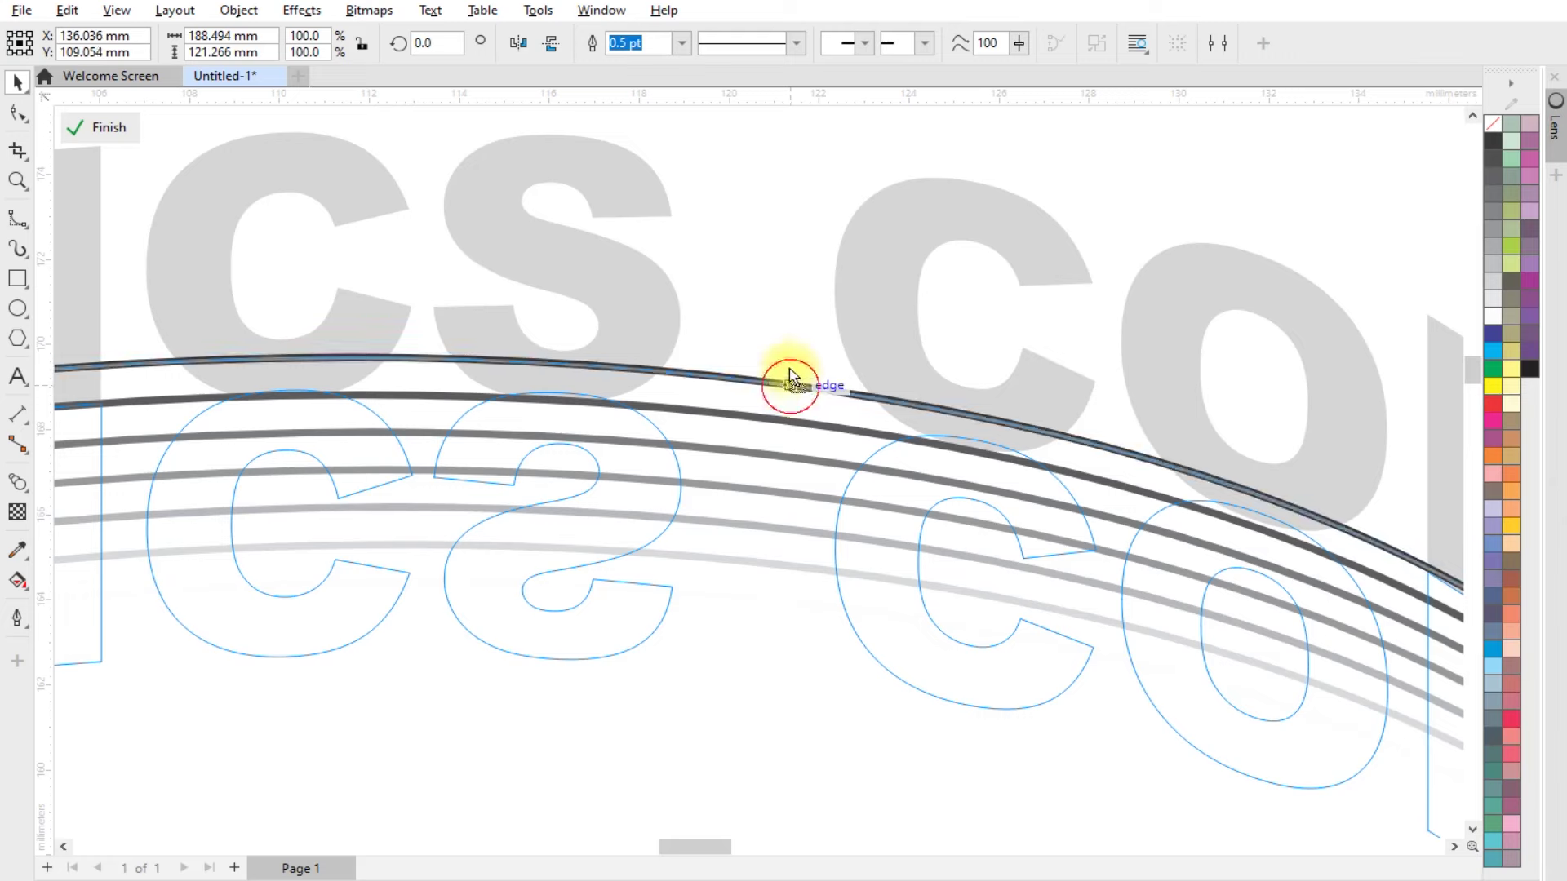
left_click_drag(789, 380, 787, 230)
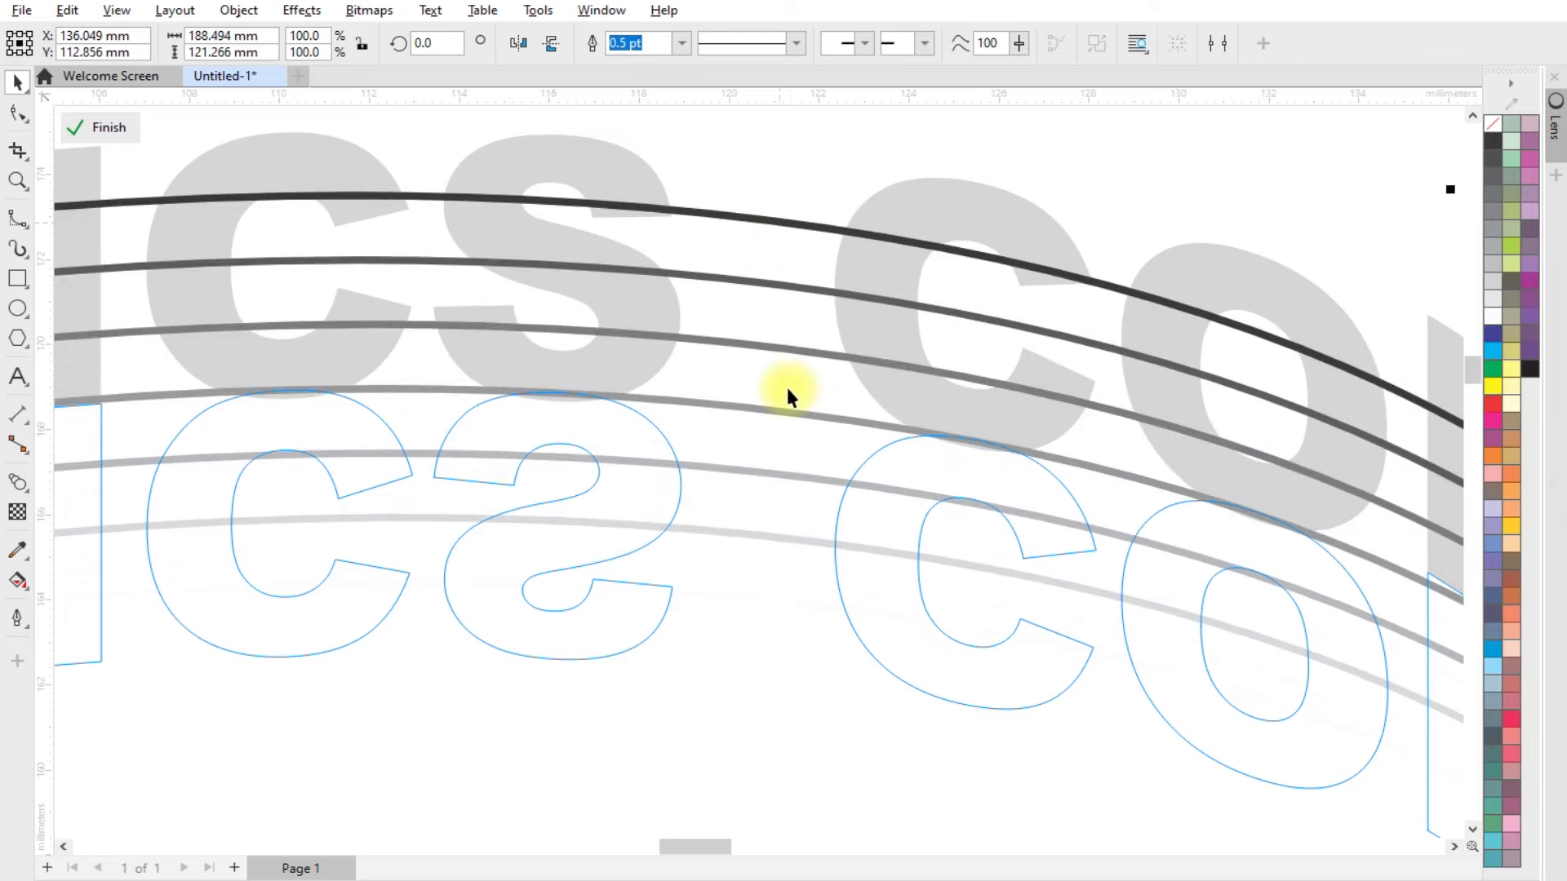
Step: Restore the blend to a smooth 100 steps and finish editing the PowerClip
left_click(772, 354)
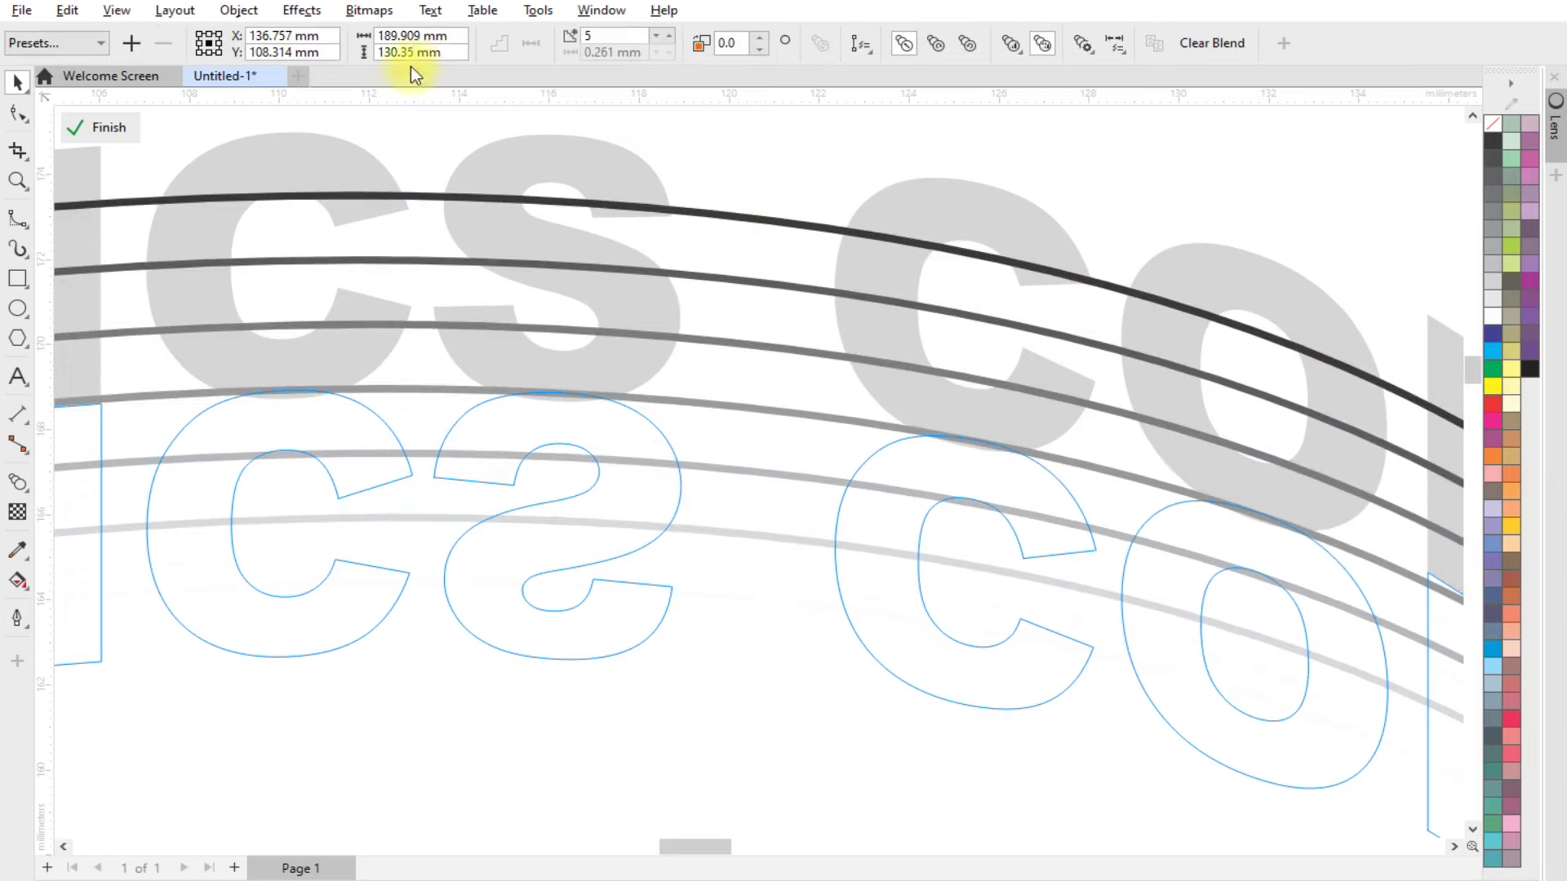
left_click(614, 37)
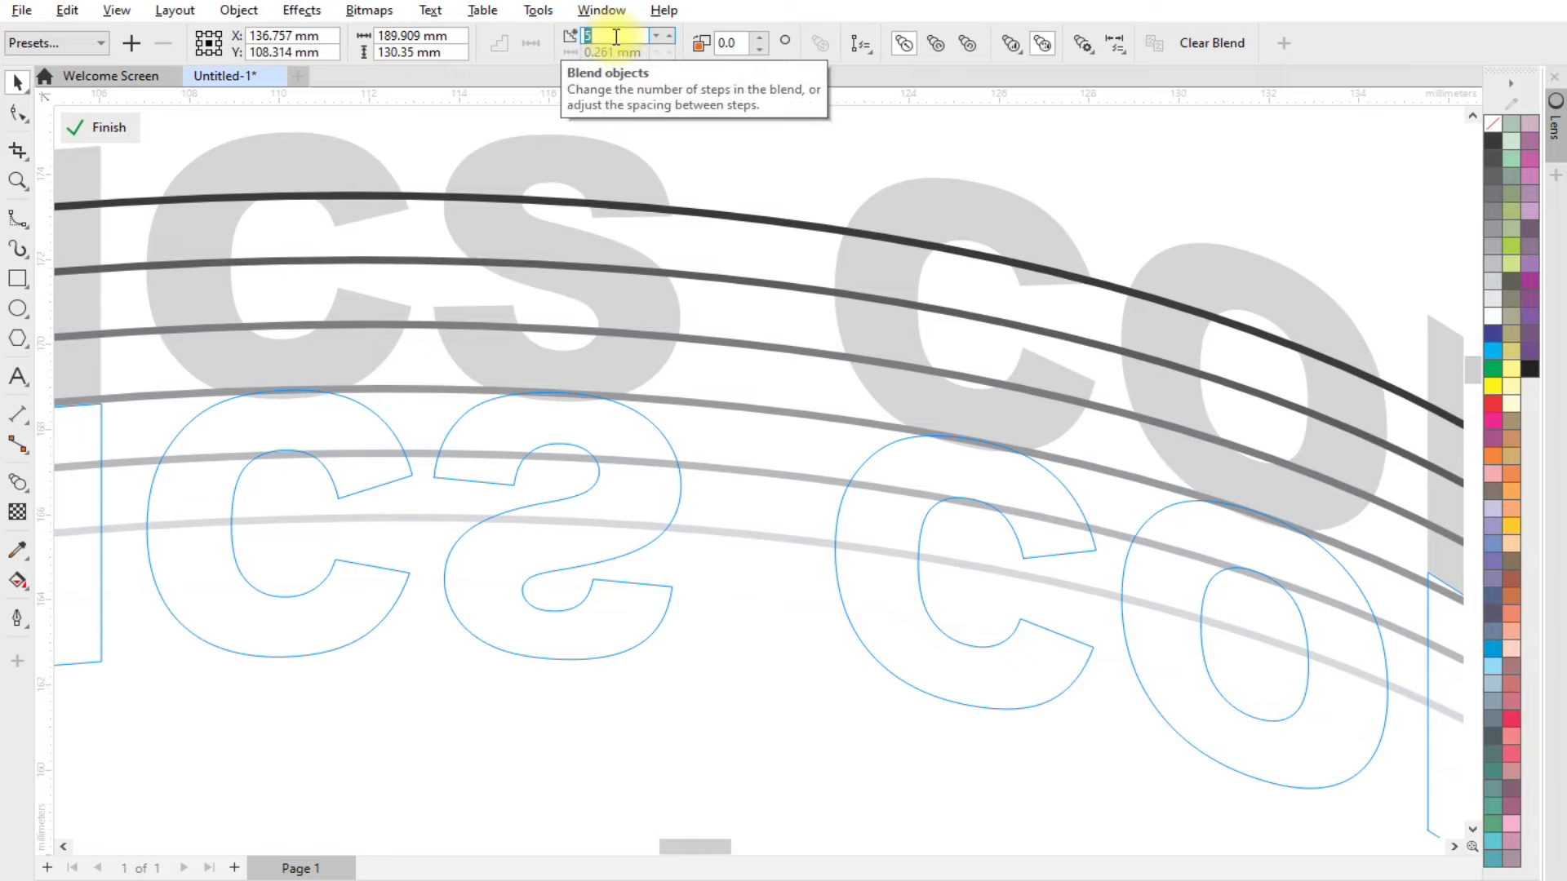
type("100")
key("Return")
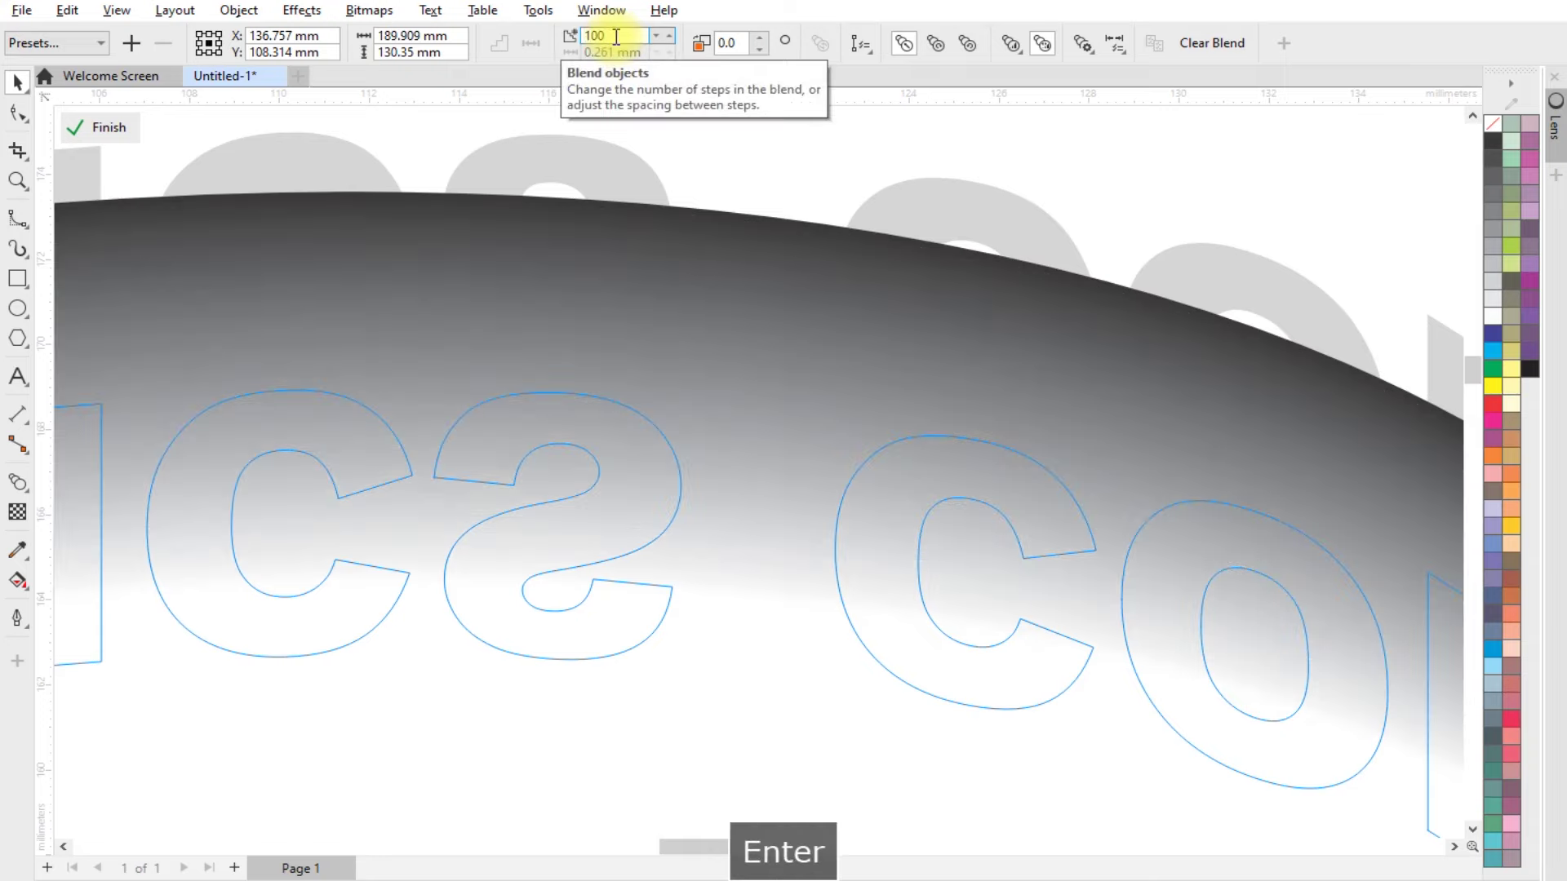
left_click(17, 80)
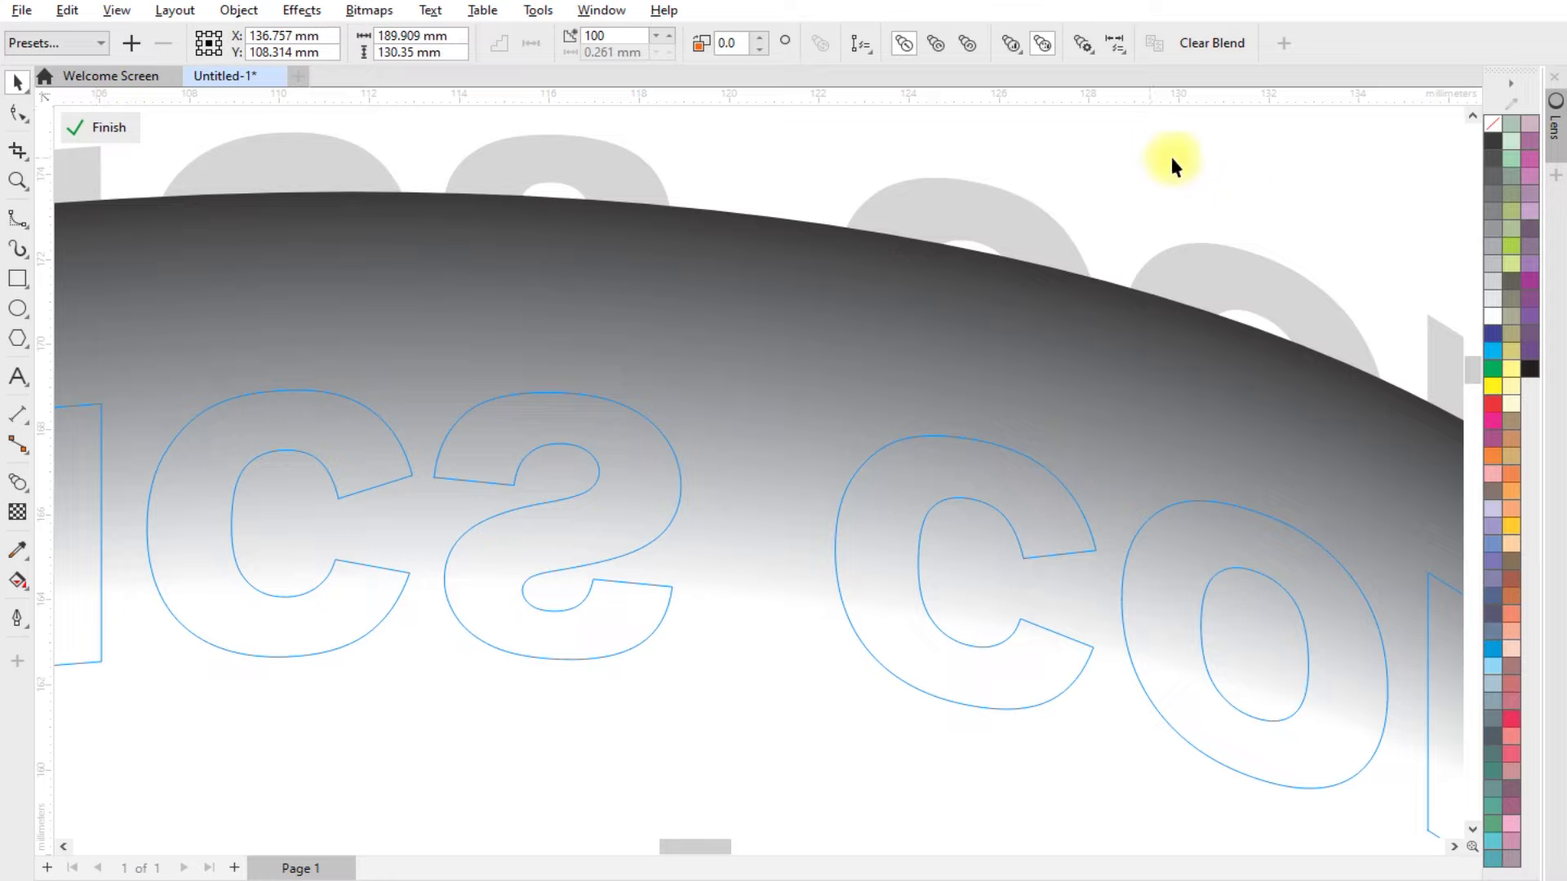
left_click(1230, 165, "ctrl")
Step: Bring the original MAYA GRAPHICS COMPUTER curved text to front with Shift+PgUp
scroll(1035, 251, "down", 2)
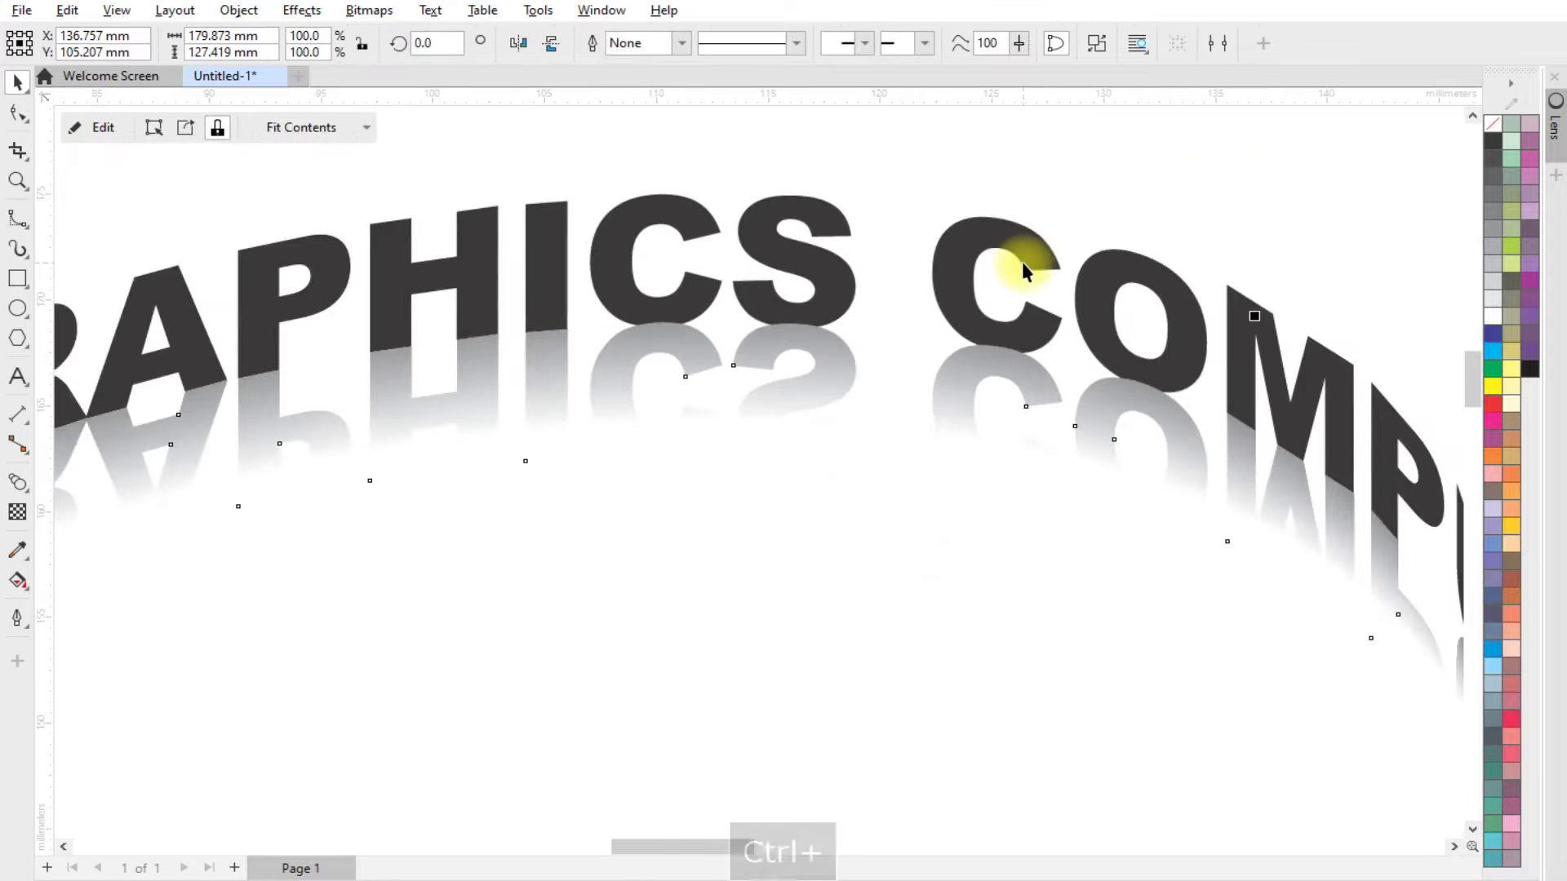
scroll(1022, 262, "down", 2)
scroll(1015, 268, "down", 2)
scroll(954, 306, "down", 1)
scroll(676, 341, "up", 2)
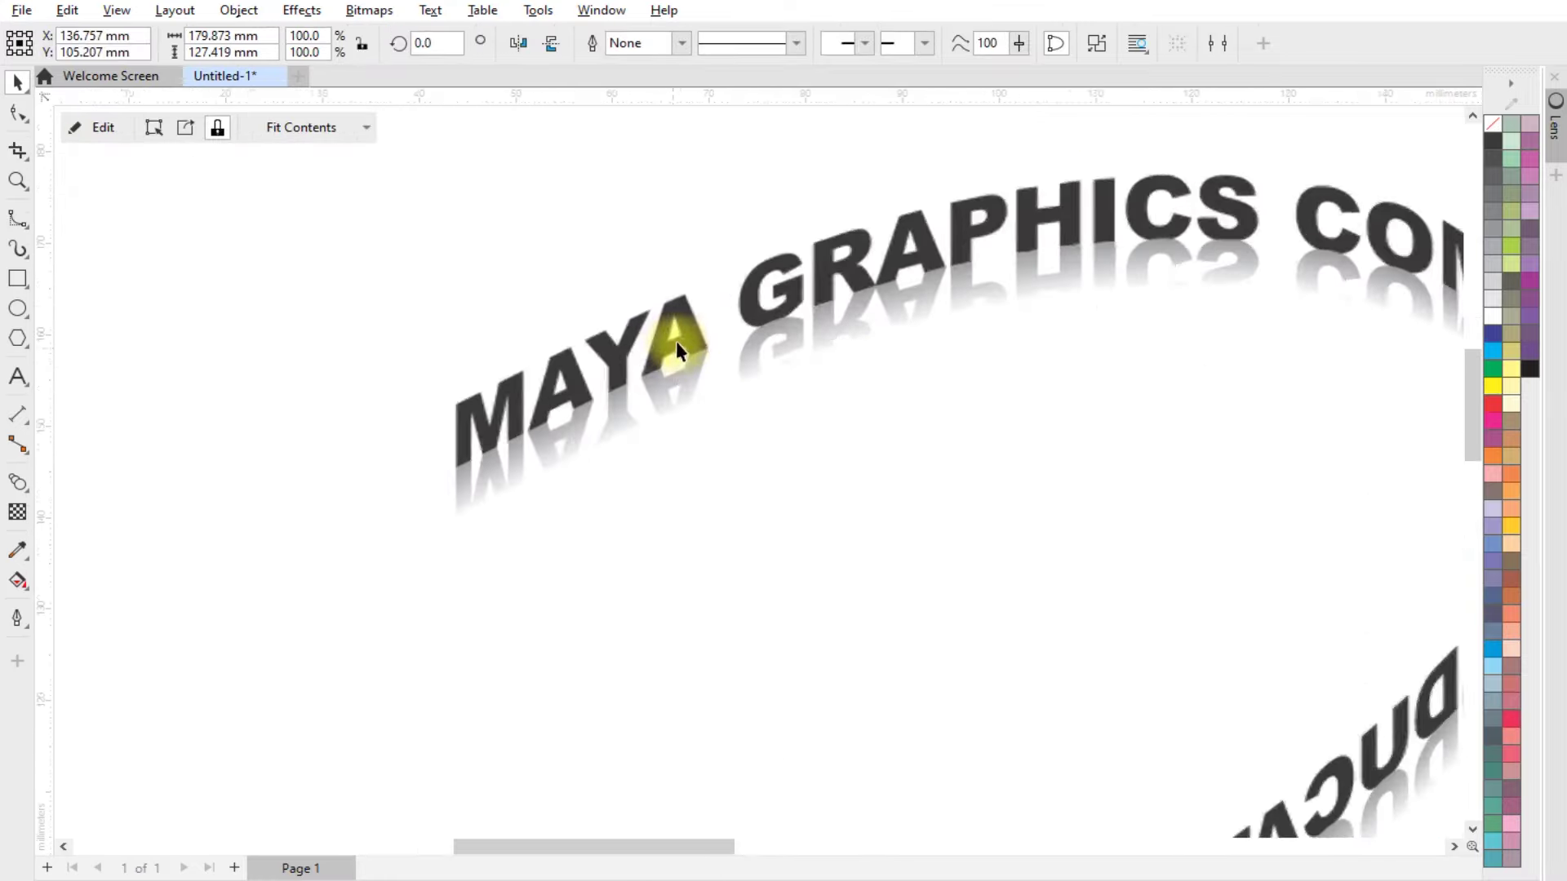
scroll(524, 237, "up", 3)
left_click(660, 300)
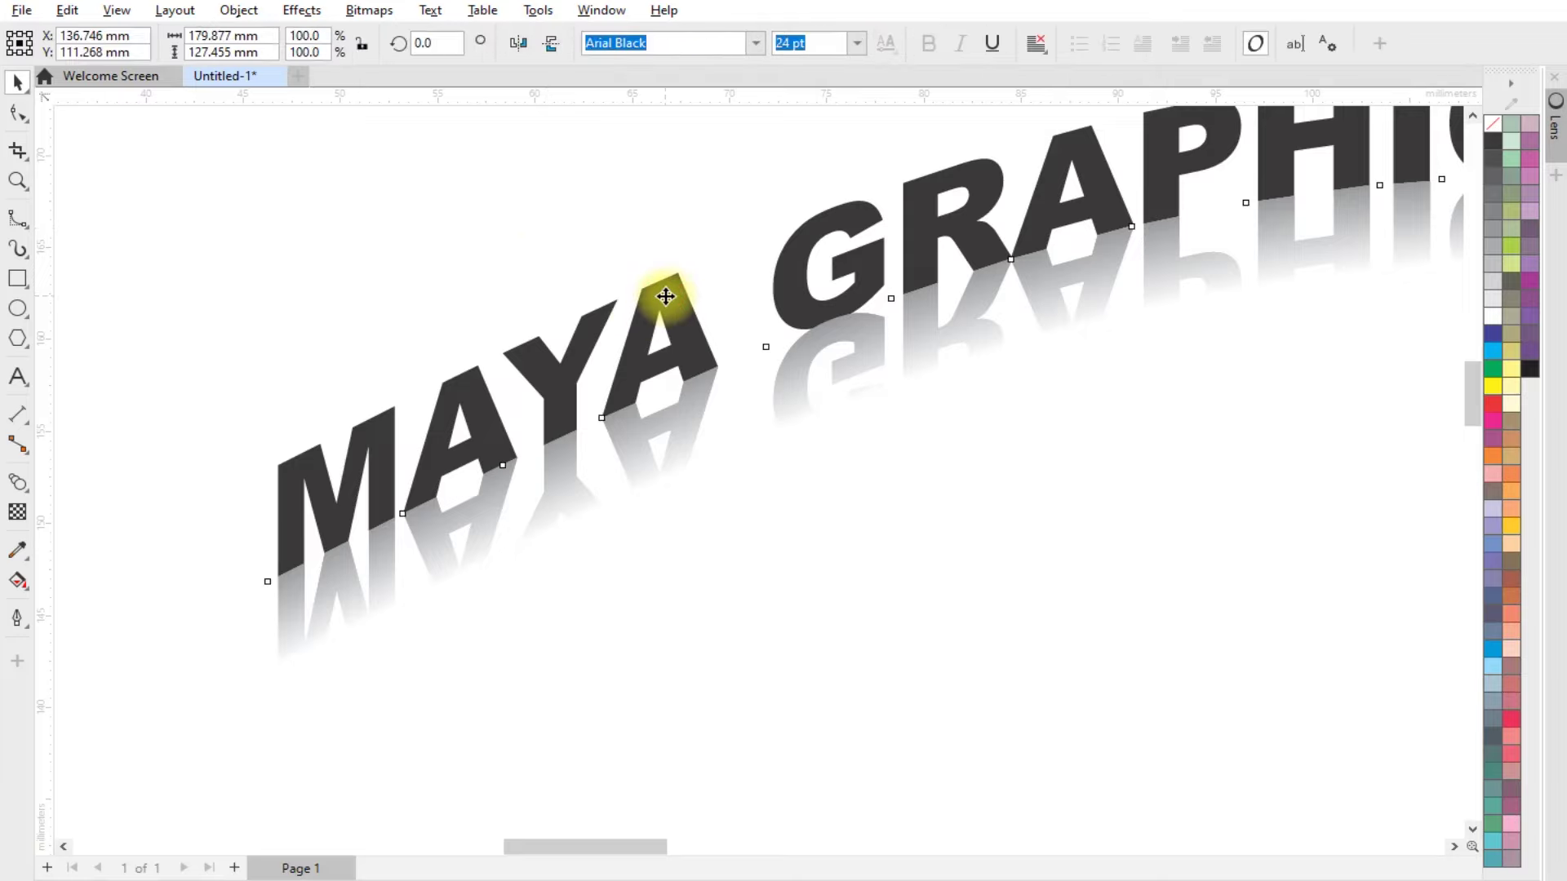
key("shift+Page_Up")
scroll(516, 428, "down", 1)
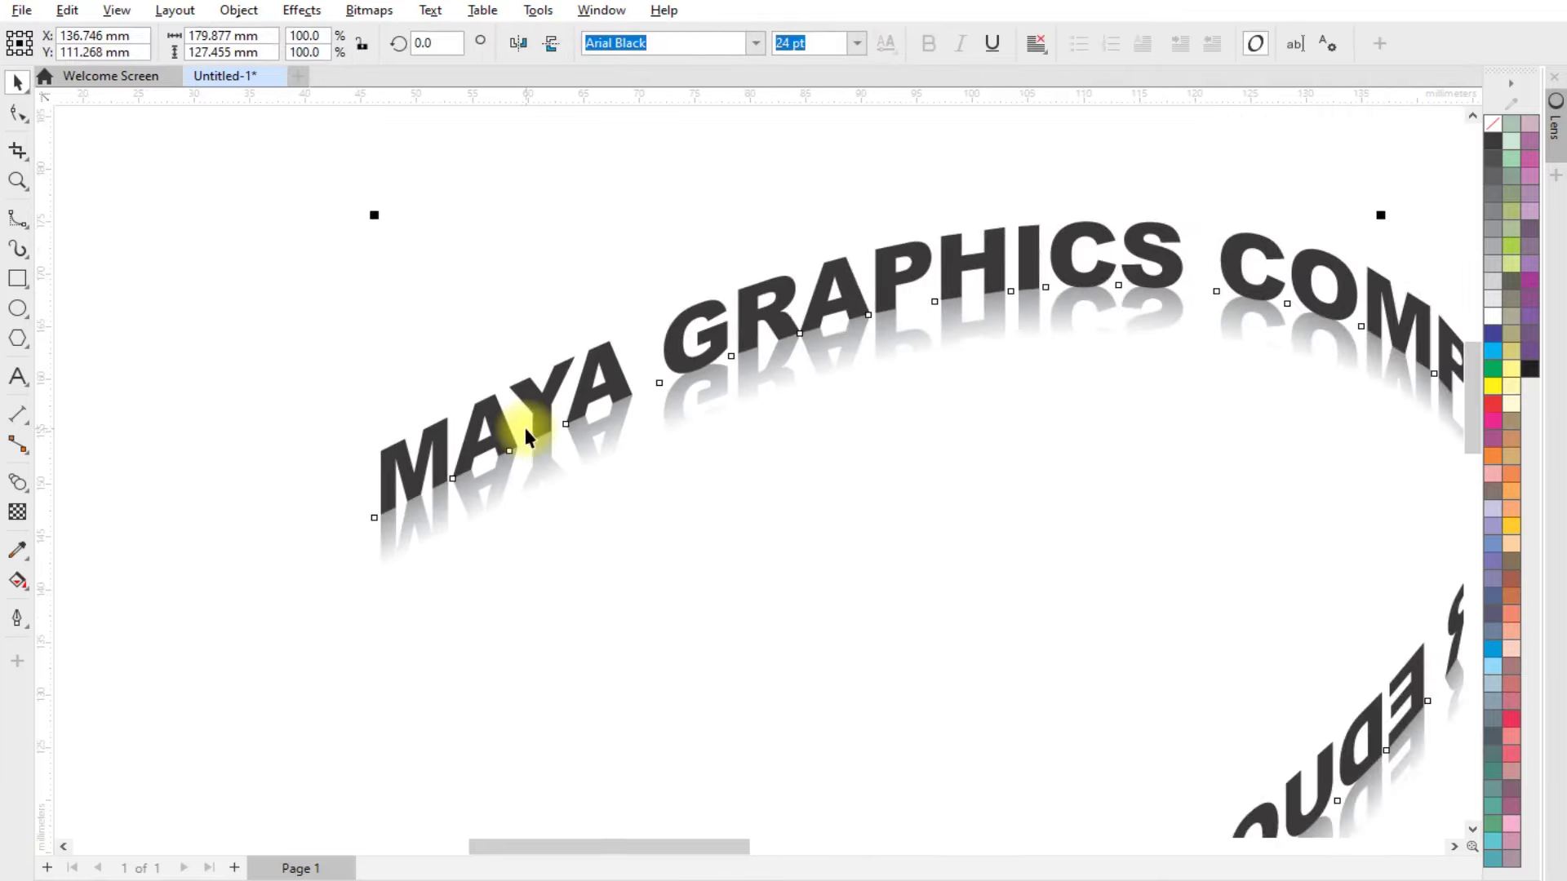
scroll(526, 427, "down", 1)
scroll(668, 419, "up", 2)
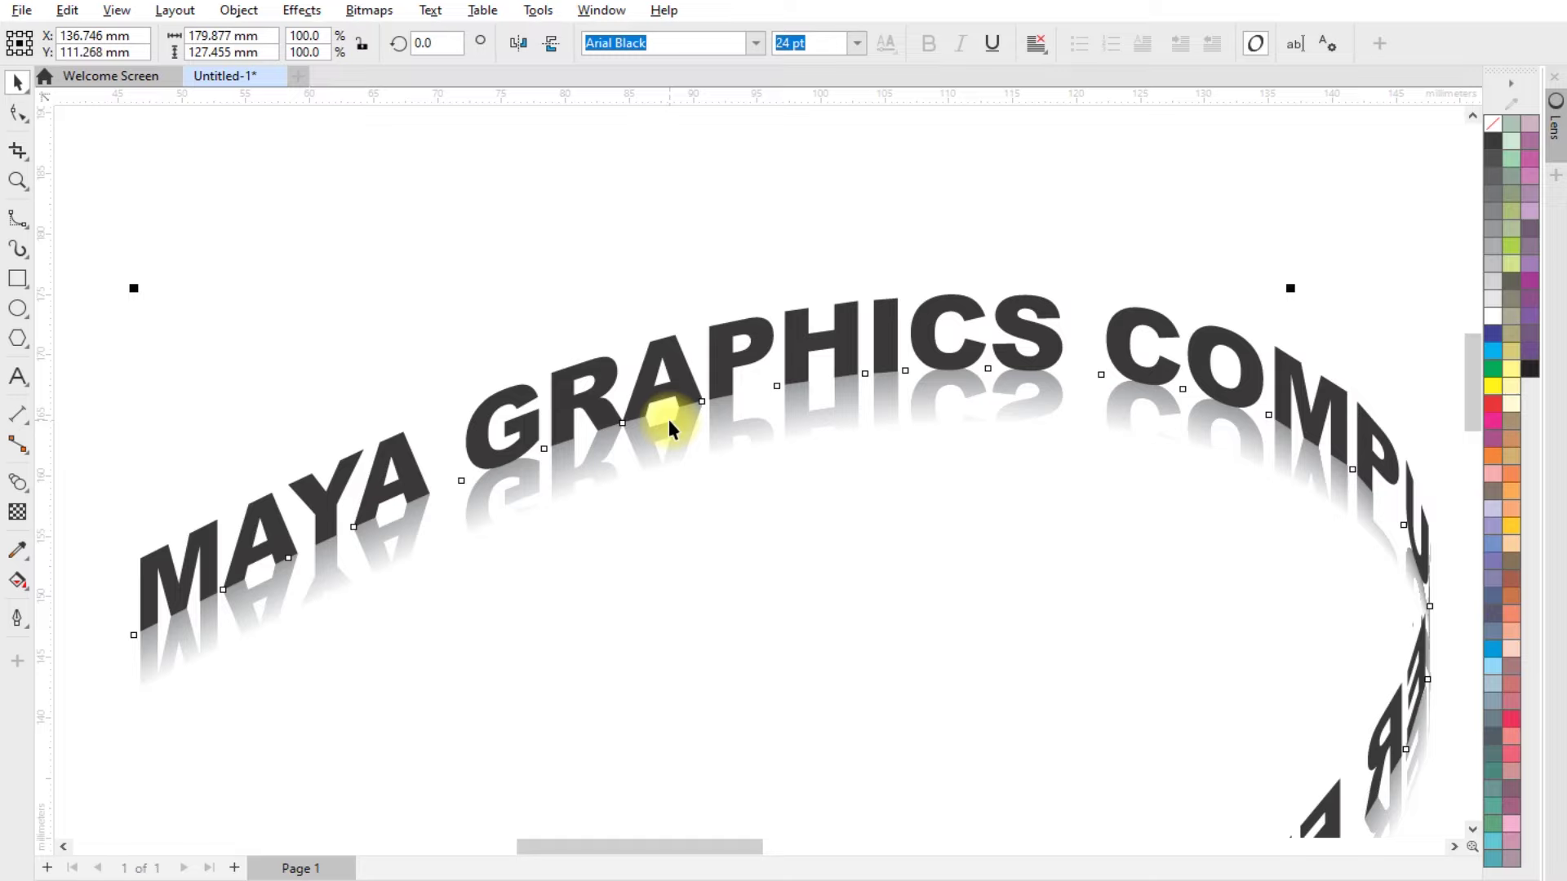